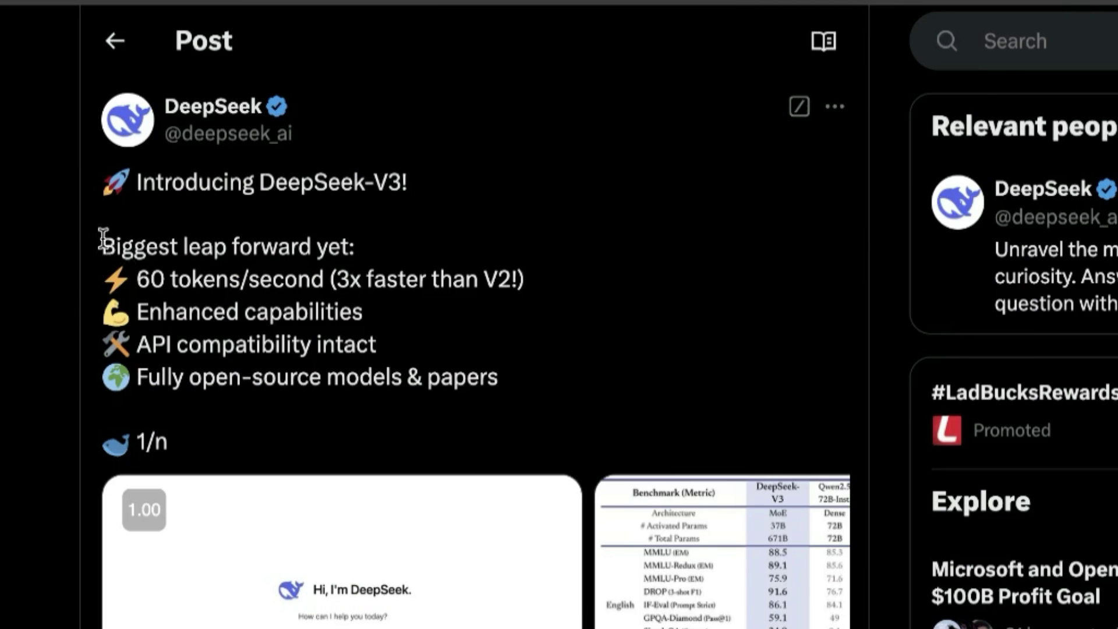
# Highlight the post's opening feature lines and the fully open-source models line
pyautogui.moveTo(103, 239); pyautogui.dragTo(495, 309)
pyautogui.click(311, 364)
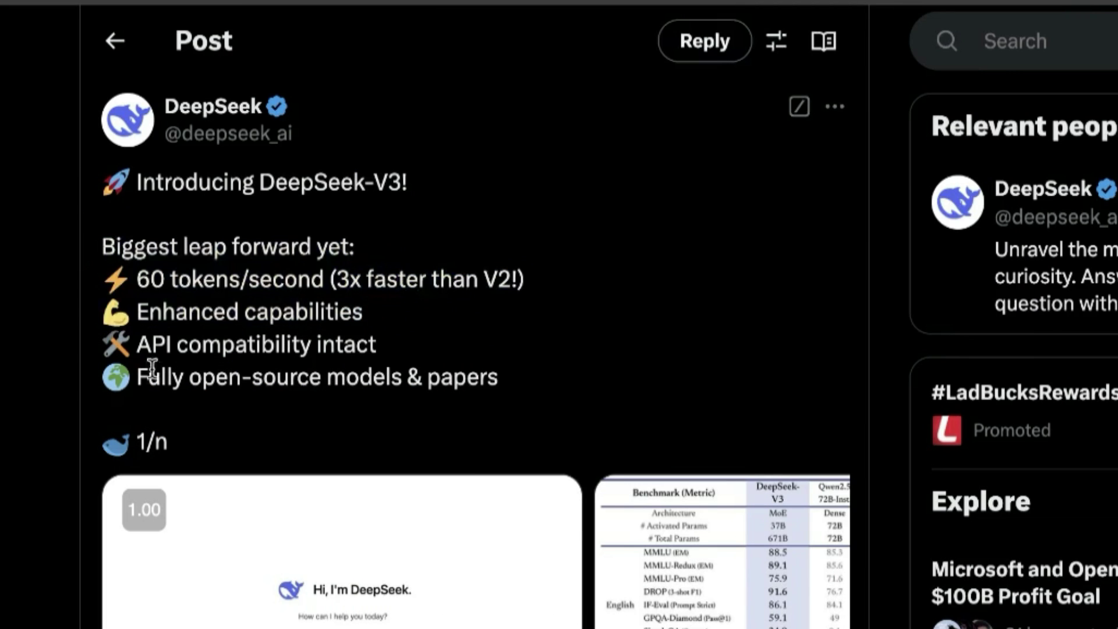
pyautogui.moveTo(134, 372); pyautogui.dragTo(566, 370)
pyautogui.click(566, 373)
# Scroll to the quoted DeepSeek tweet and highlight its first paragraph and $6M training budget
pyautogui.scroll(-4, 543, 386)
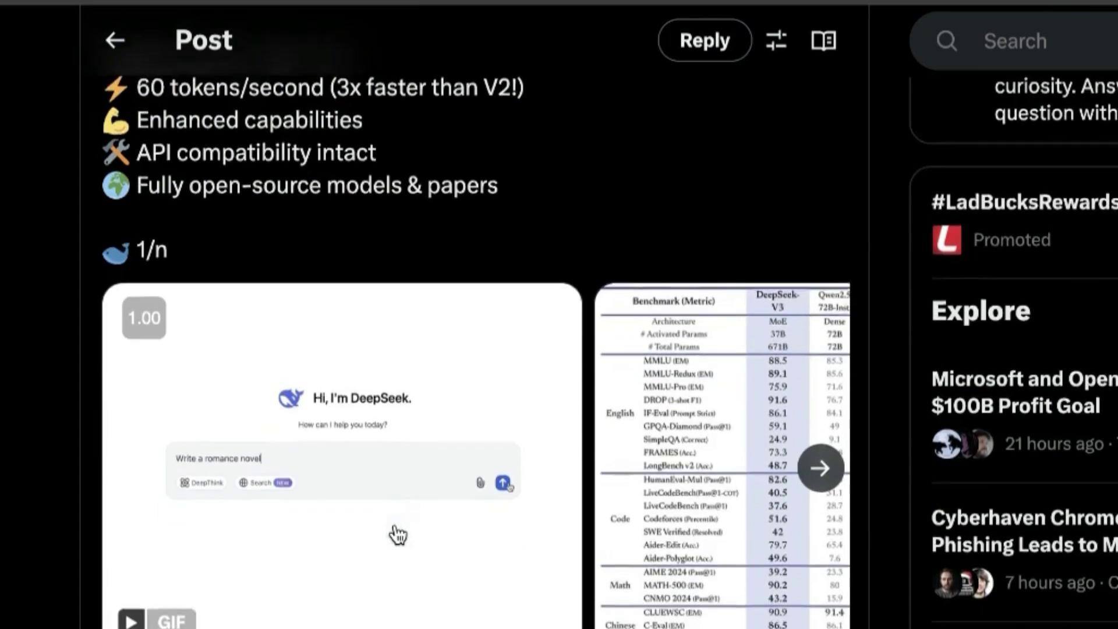
pyautogui.scroll(-4, 398, 535)
pyautogui.scroll(-4, 252, 582)
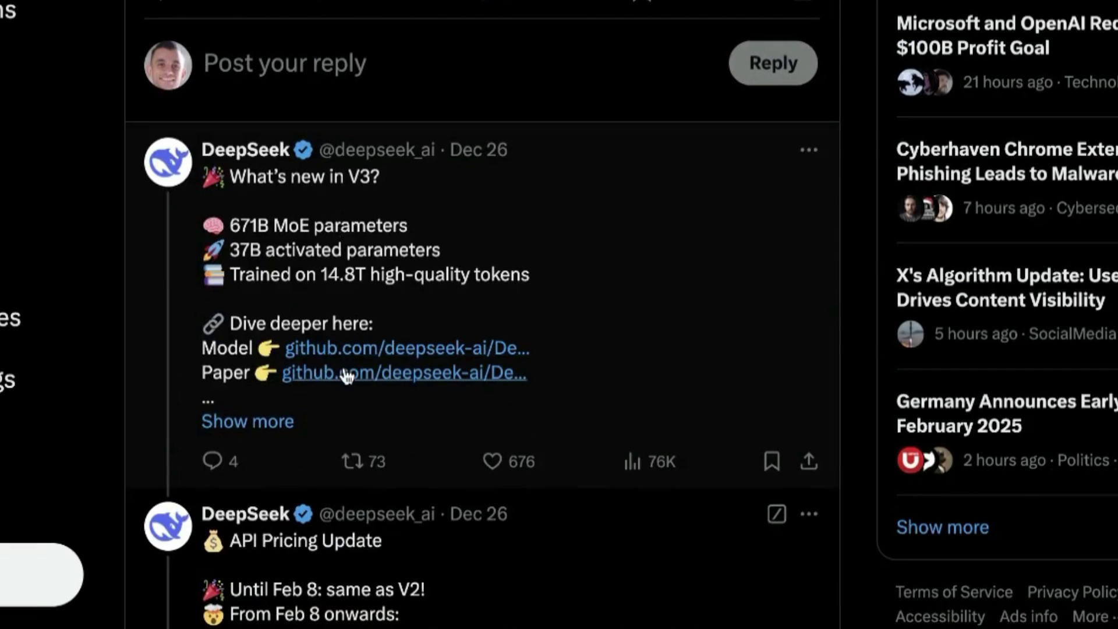
pyautogui.scroll(-15, 426, 380)
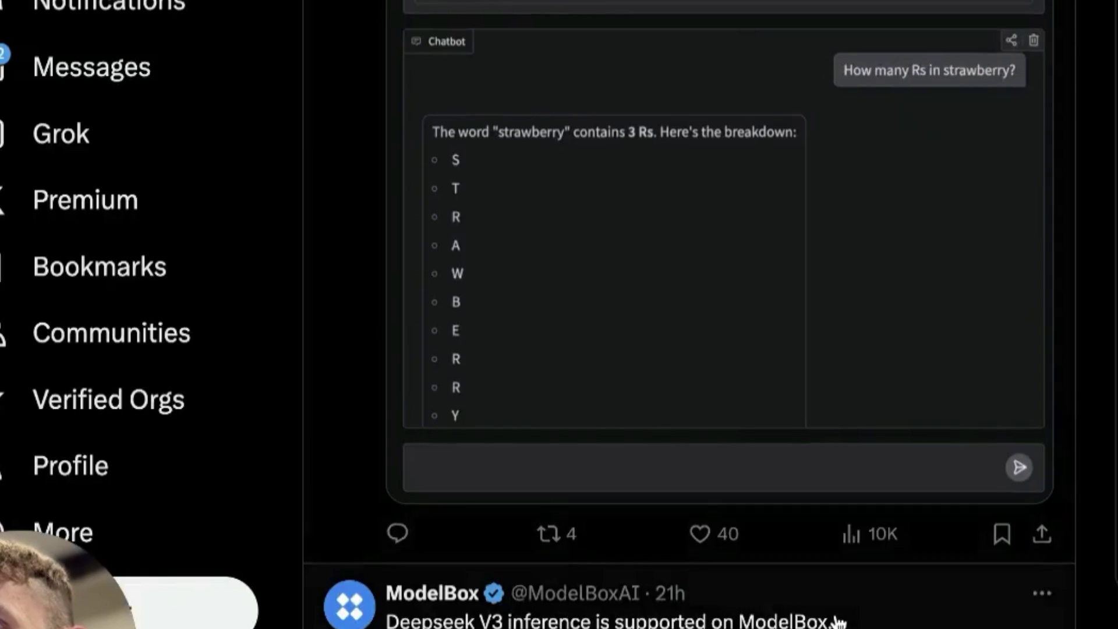
pyautogui.scroll(-15, 838, 621)
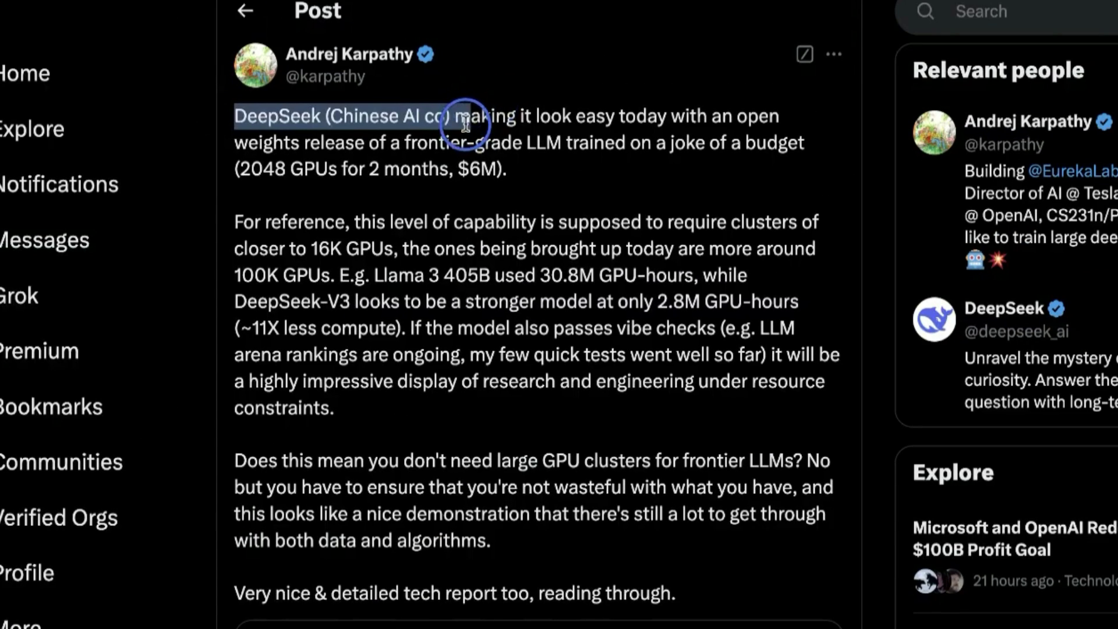
pyautogui.moveTo(466, 122); pyautogui.dragTo(462, 122)
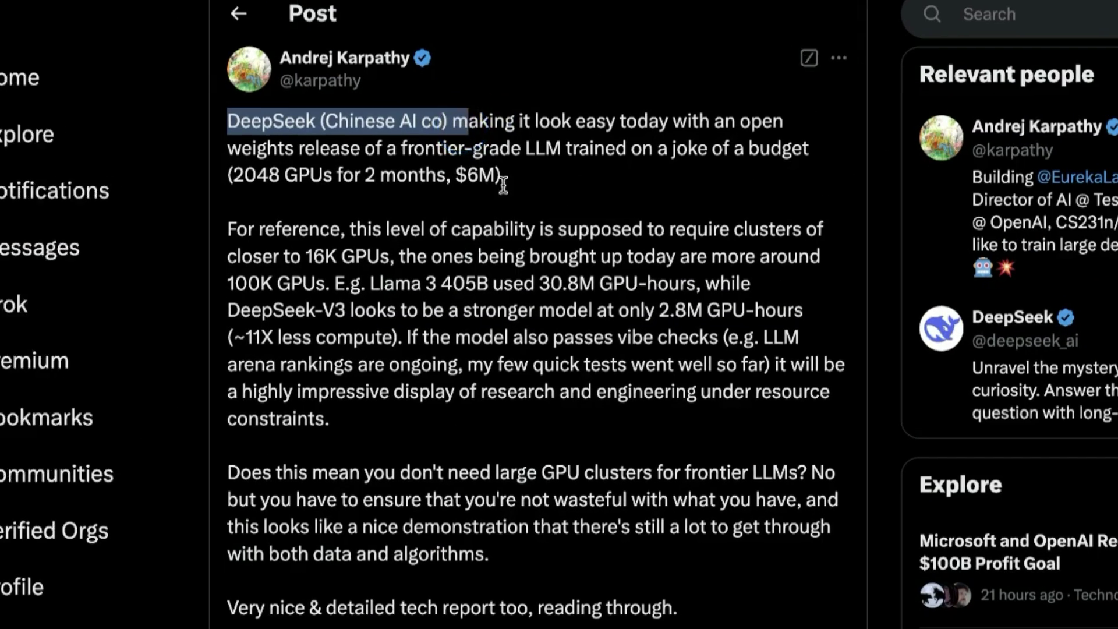
pyautogui.click(516, 177)
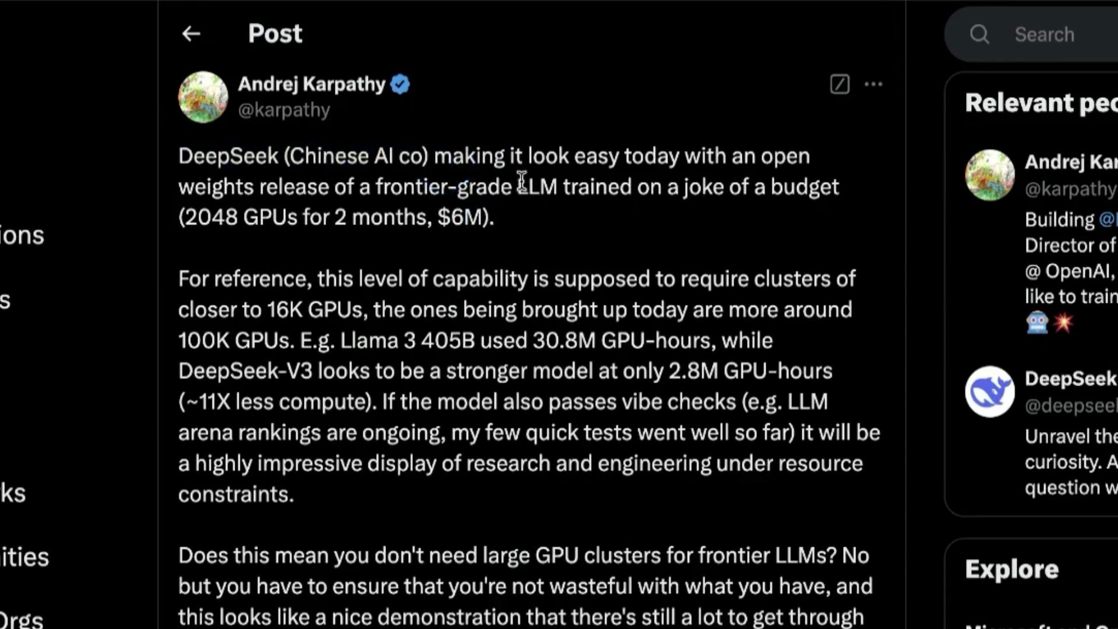
pyautogui.moveTo(564, 185); pyautogui.dragTo(662, 215)
pyautogui.click(488, 253)
pyautogui.moveTo(180, 157); pyautogui.dragTo(203, 299)
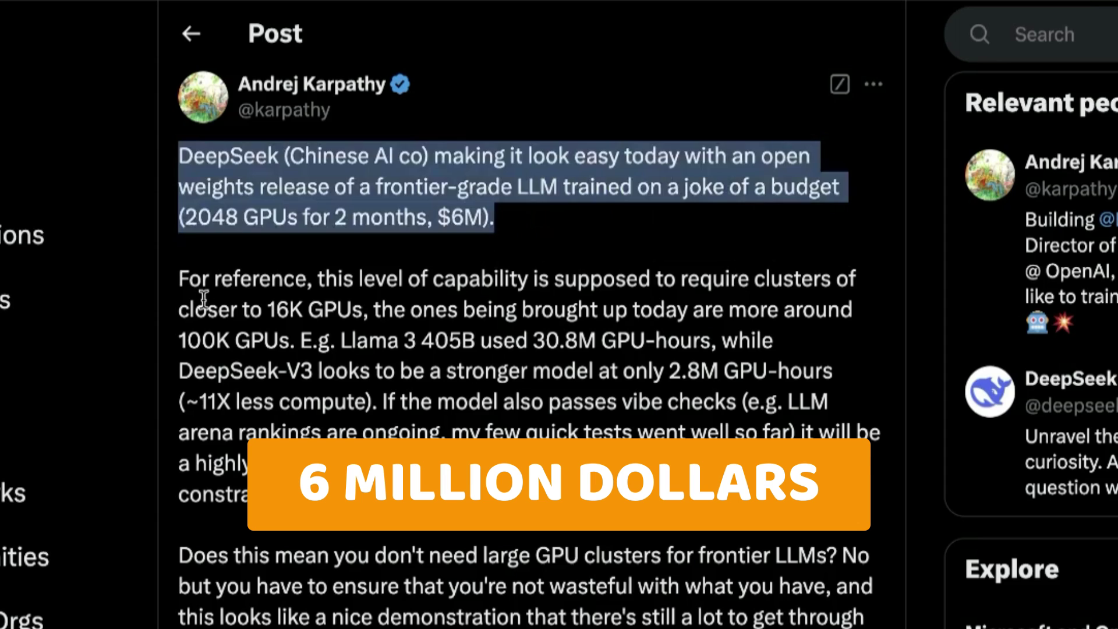
pyautogui.click(182, 286)
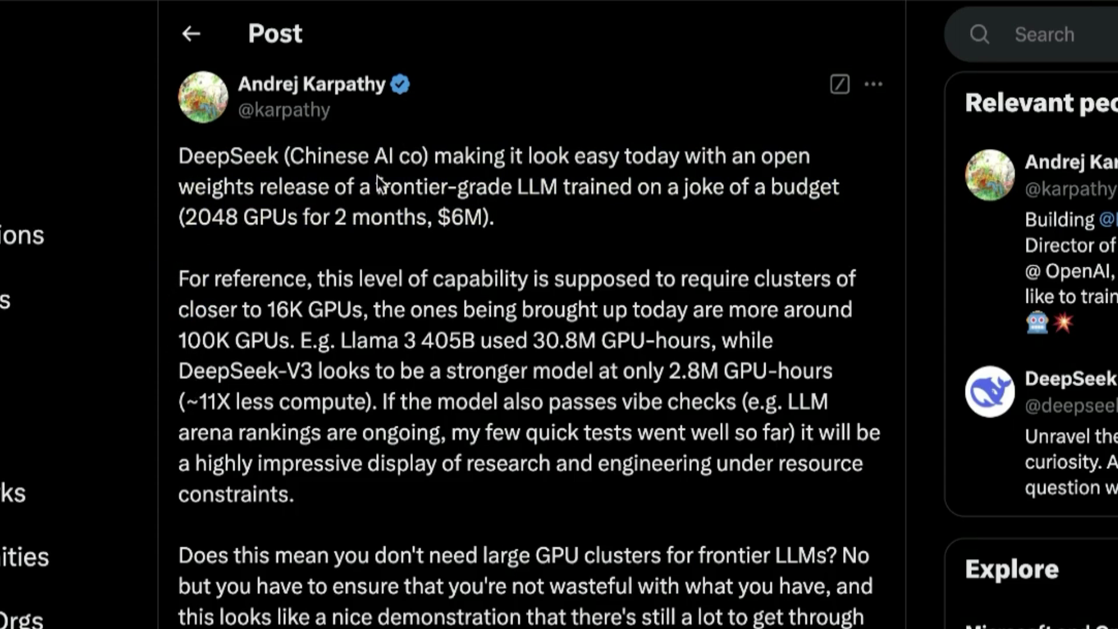
pyautogui.moveTo(480, 220); pyautogui.dragTo(427, 220)
# Open the quoted tweet's benchmark table image at full size
pyautogui.scroll(-10, 549, 192)
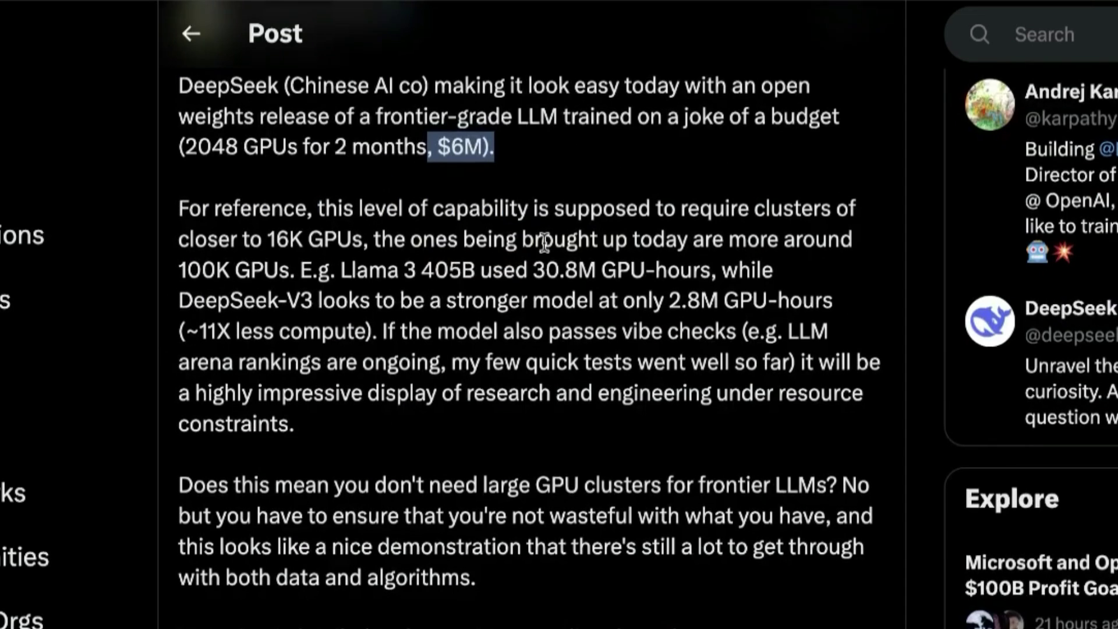
pyautogui.scroll(-5, 546, 400)
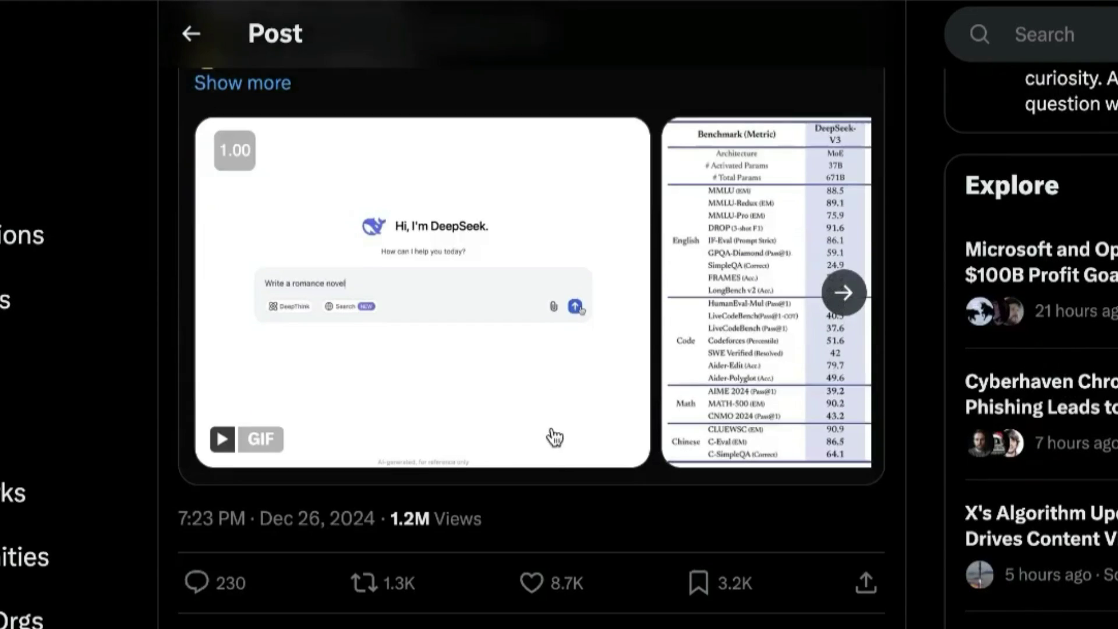
pyautogui.click(727, 326)
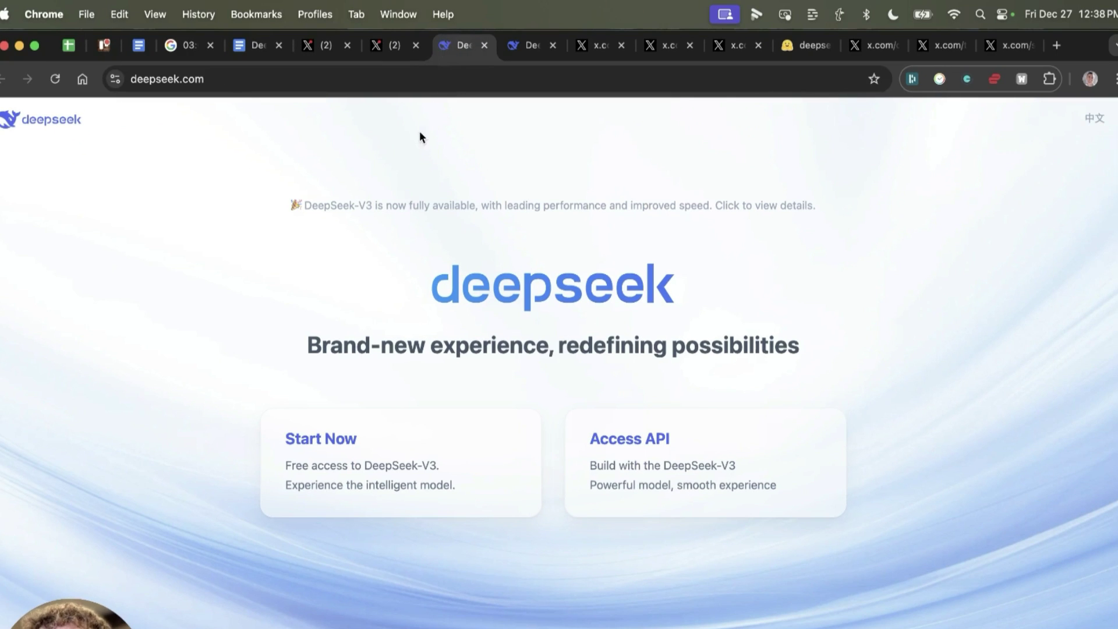
# Go to deepseek.com and look through the DeepSeek-V3 release details
pyautogui.click(205, 80)
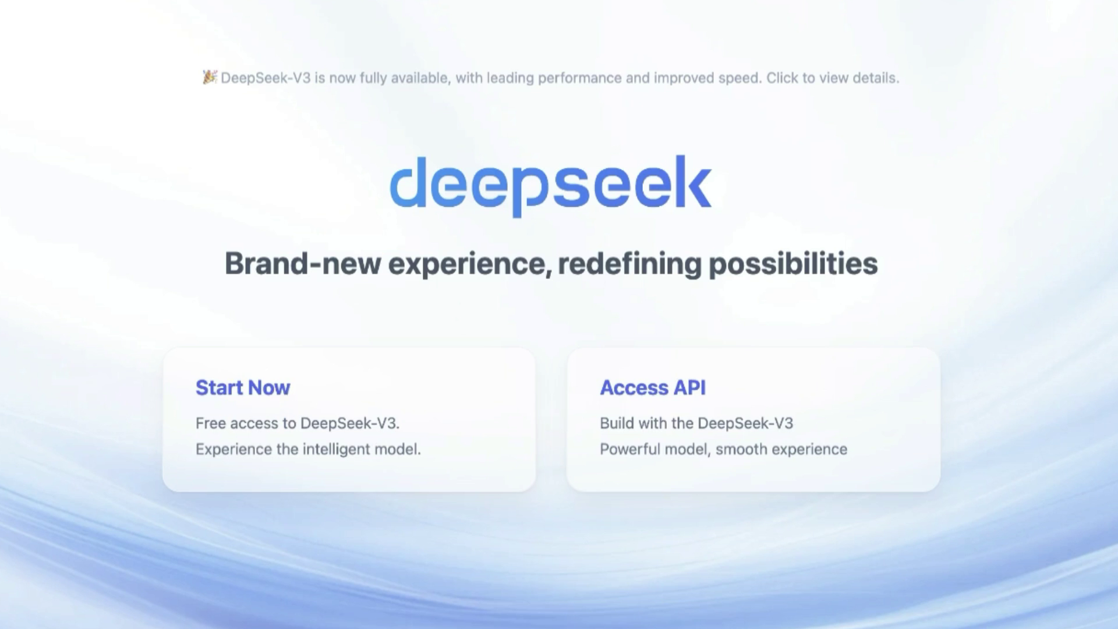
pyautogui.click(559, 74)
pyautogui.scroll(-10, 568, 287)
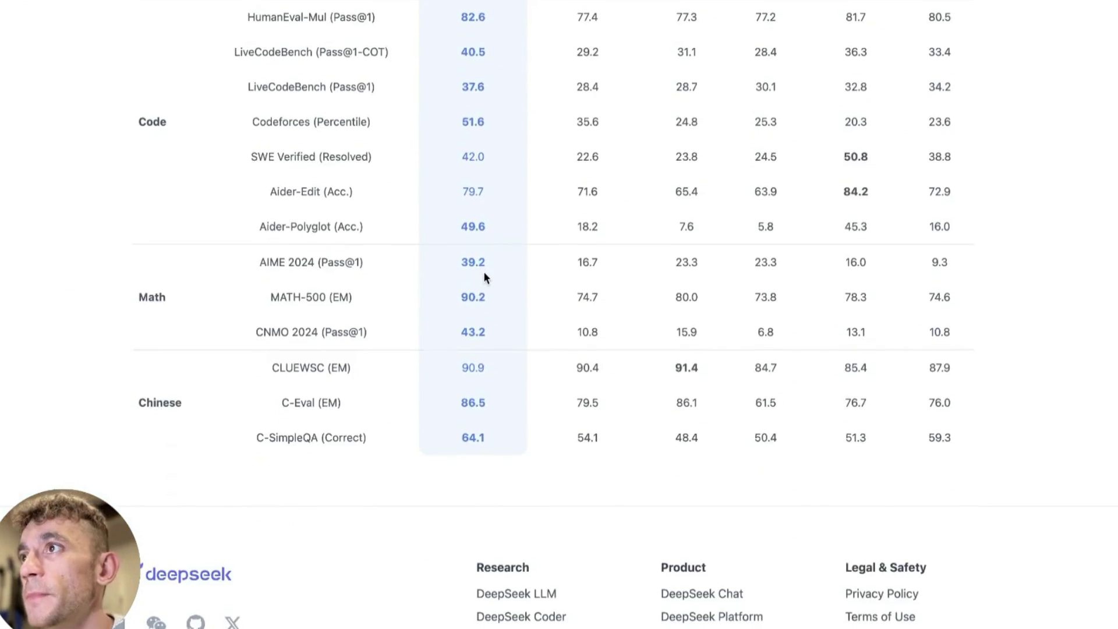
pyautogui.scroll(-3, 484, 277)
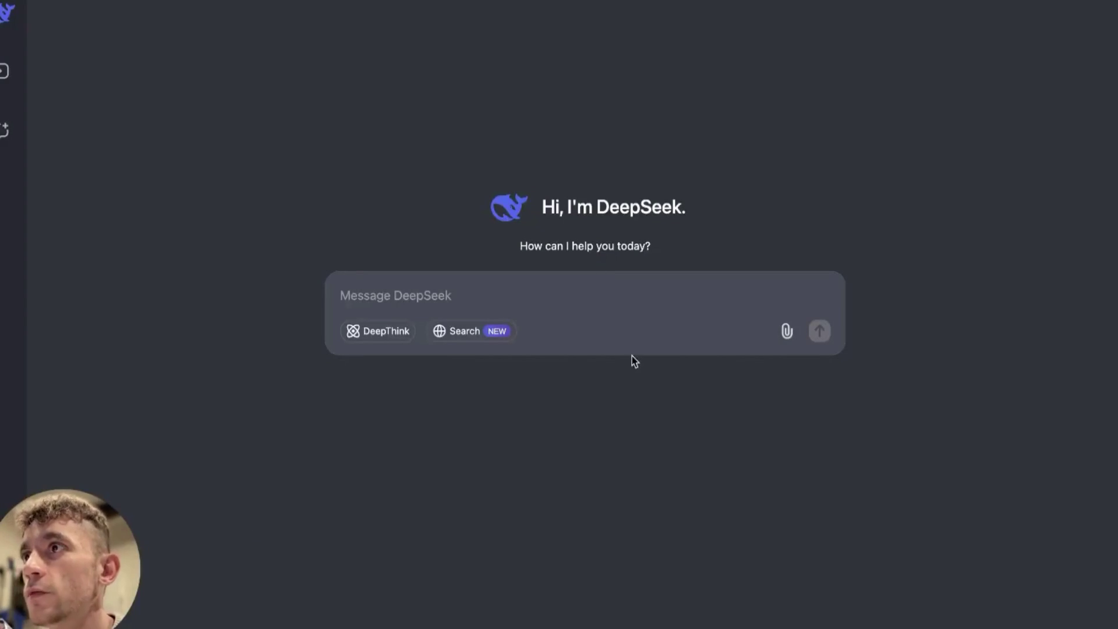
pyautogui.rightClick(305, 308)
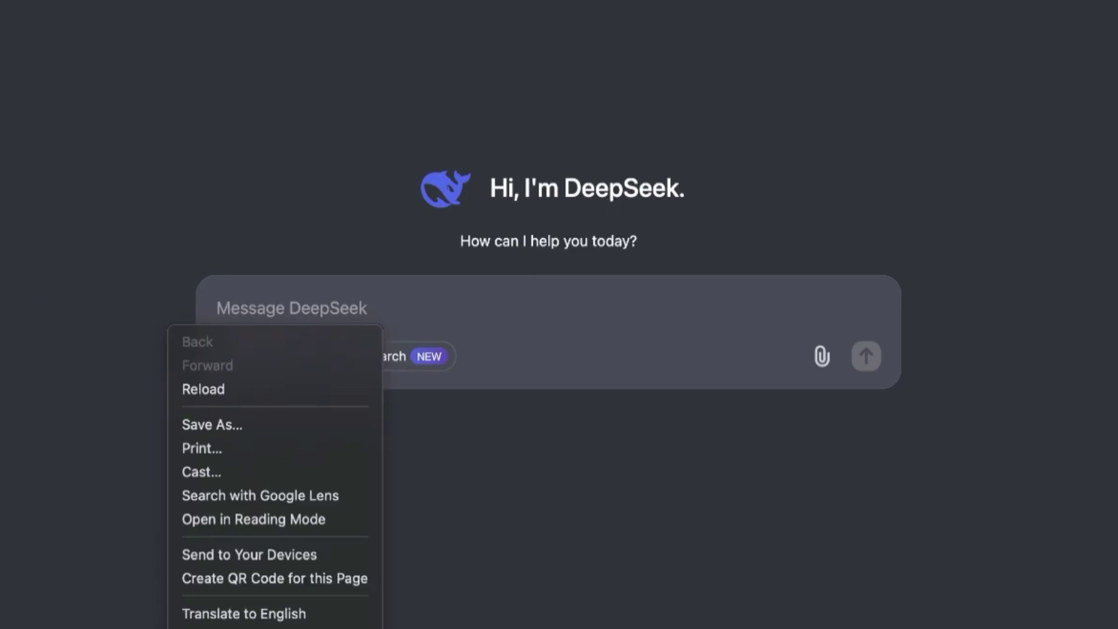
pyautogui.press('Escape')
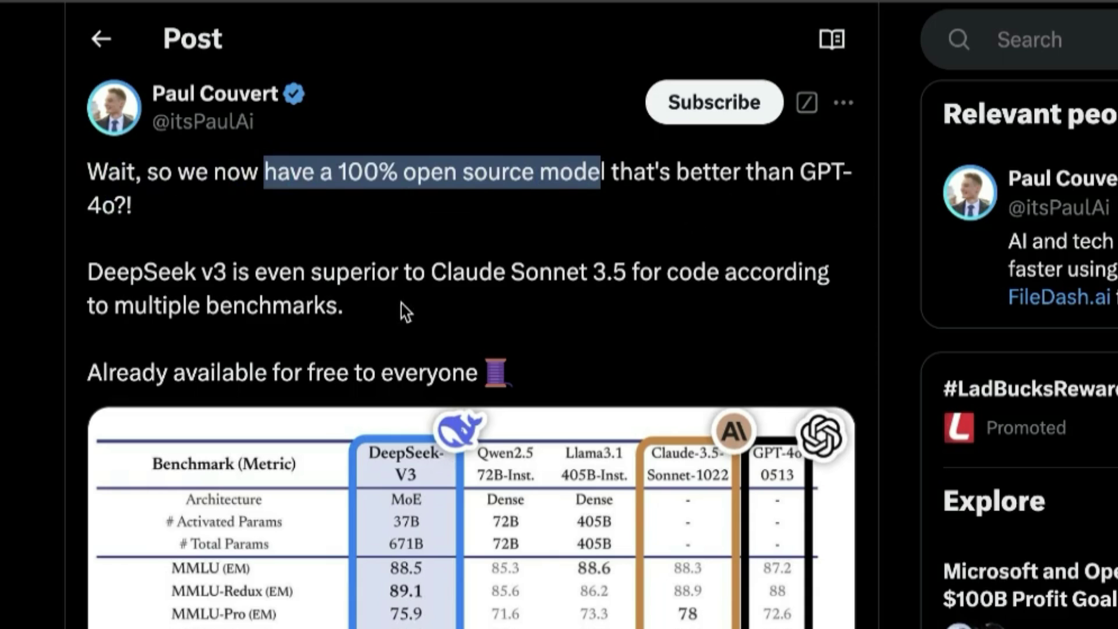
# View the DeepSeek V3 benchmark bar chart and performance-versus-price chart full-size
pyautogui.scroll(-1, 440, 568)
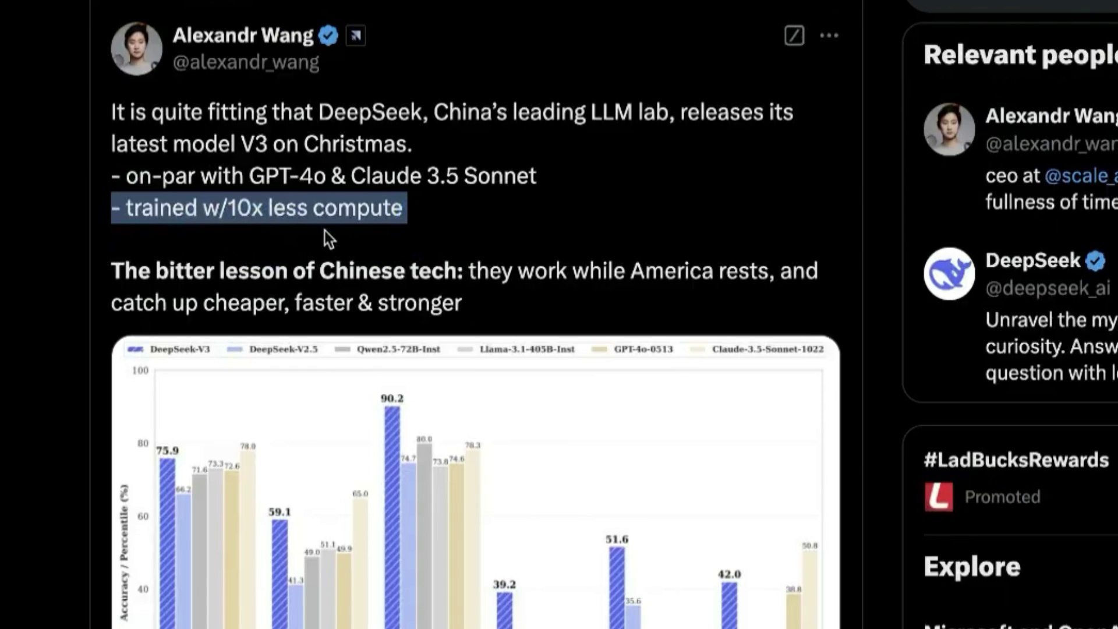
pyautogui.click(261, 347)
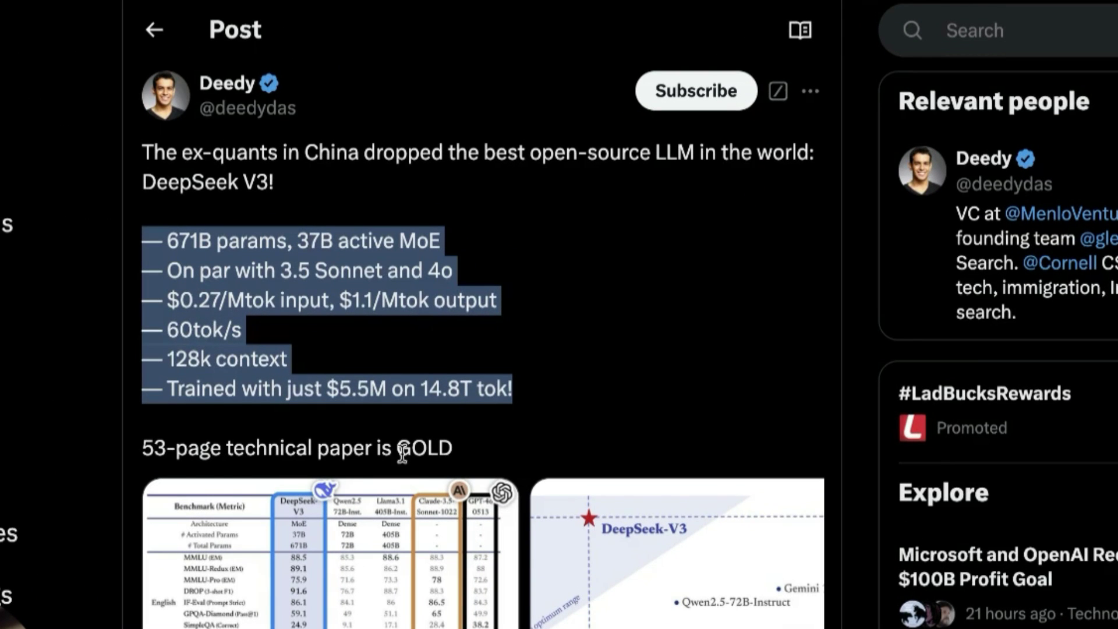
pyautogui.doubleClick(437, 417)
pyautogui.click(223, 434)
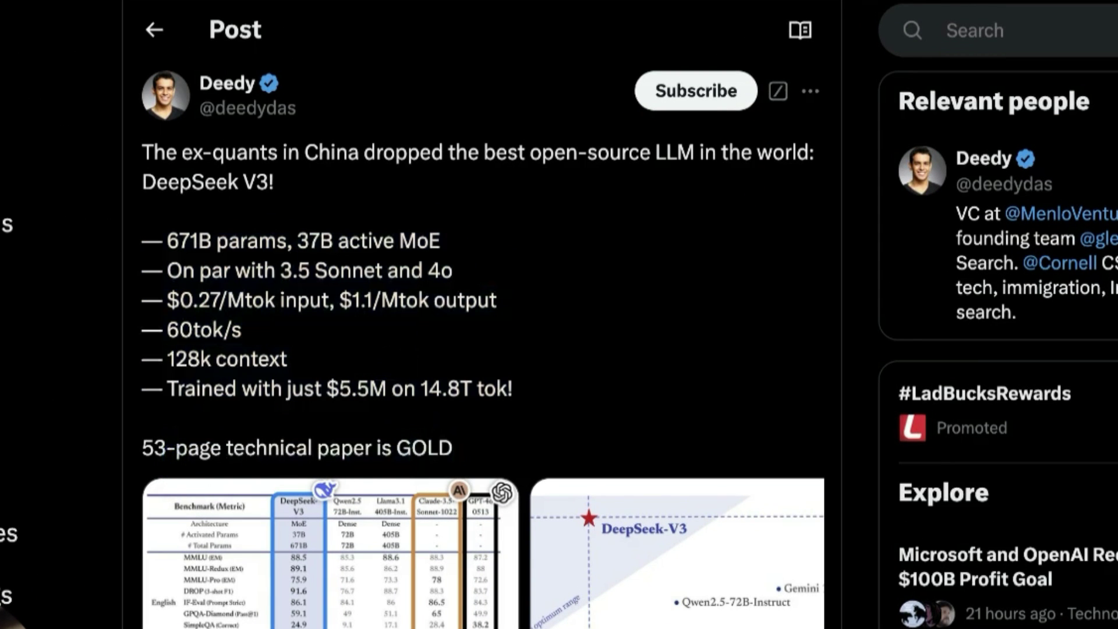
pyautogui.click(582, 553)
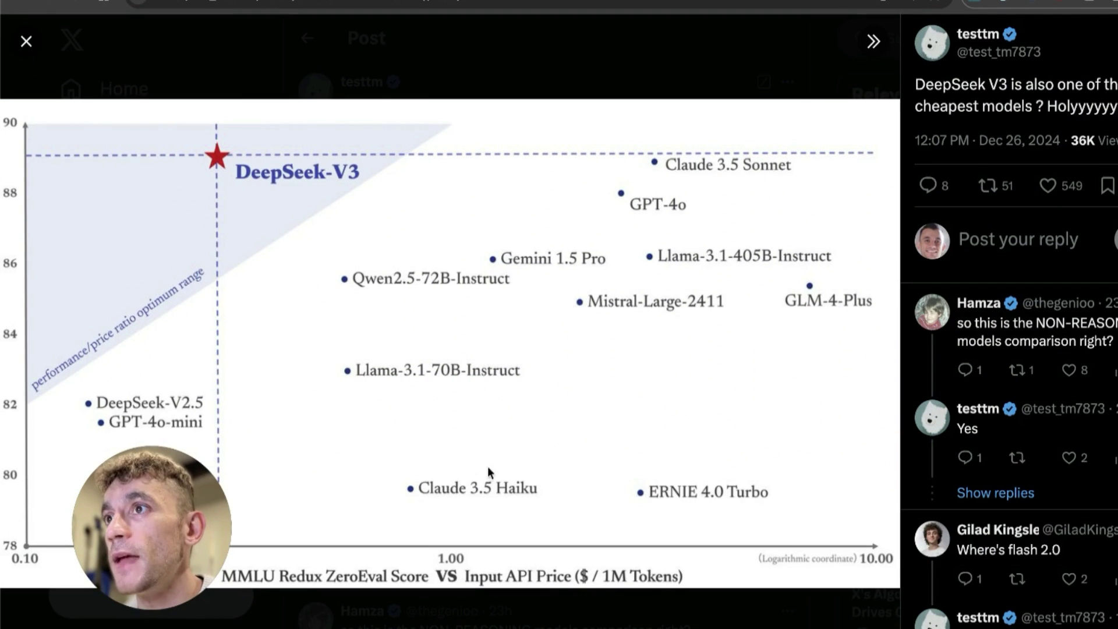
pyautogui.press('Escape')
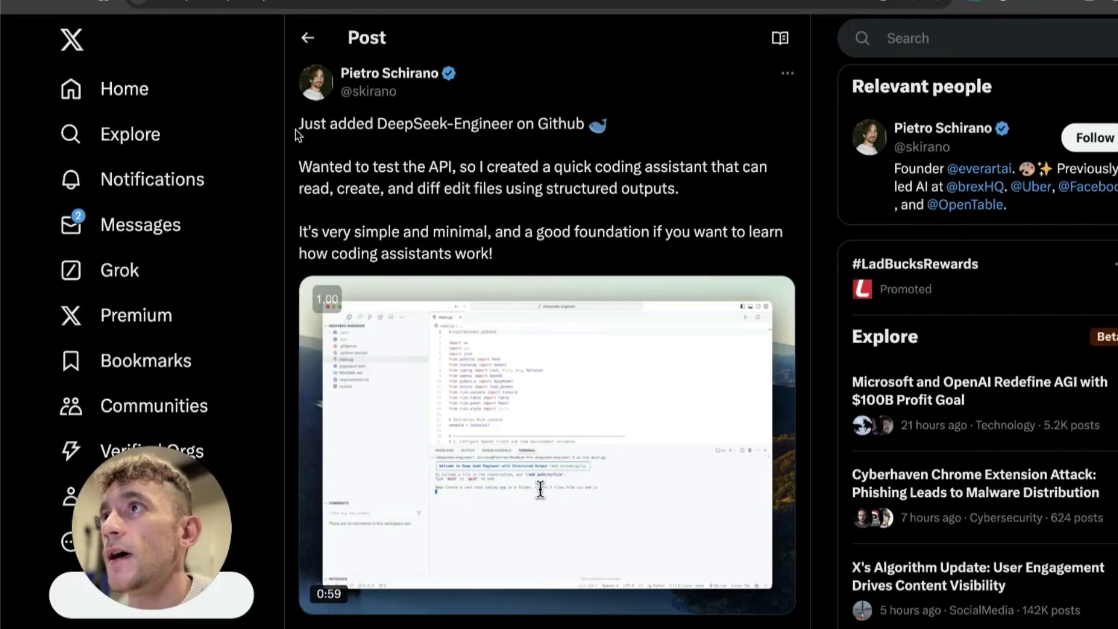
# Highlight the DeepSeek-Engineer post text and its DeepSeek-Engineer name
pyautogui.moveTo(296, 129); pyautogui.dragTo(540, 251)
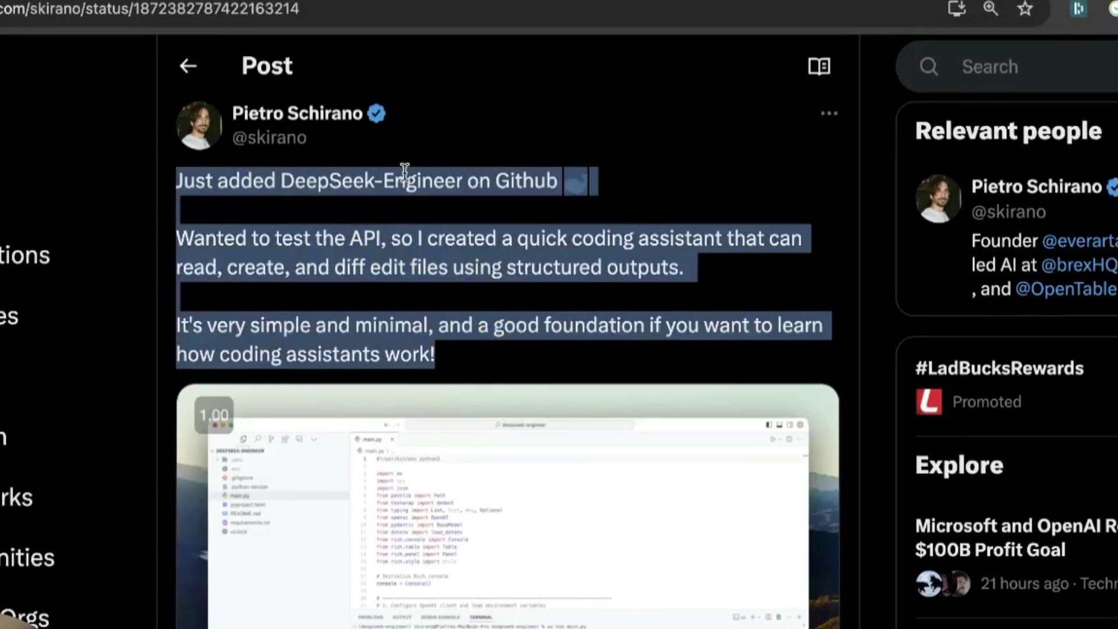
pyautogui.moveTo(282, 181); pyautogui.dragTo(462, 182)
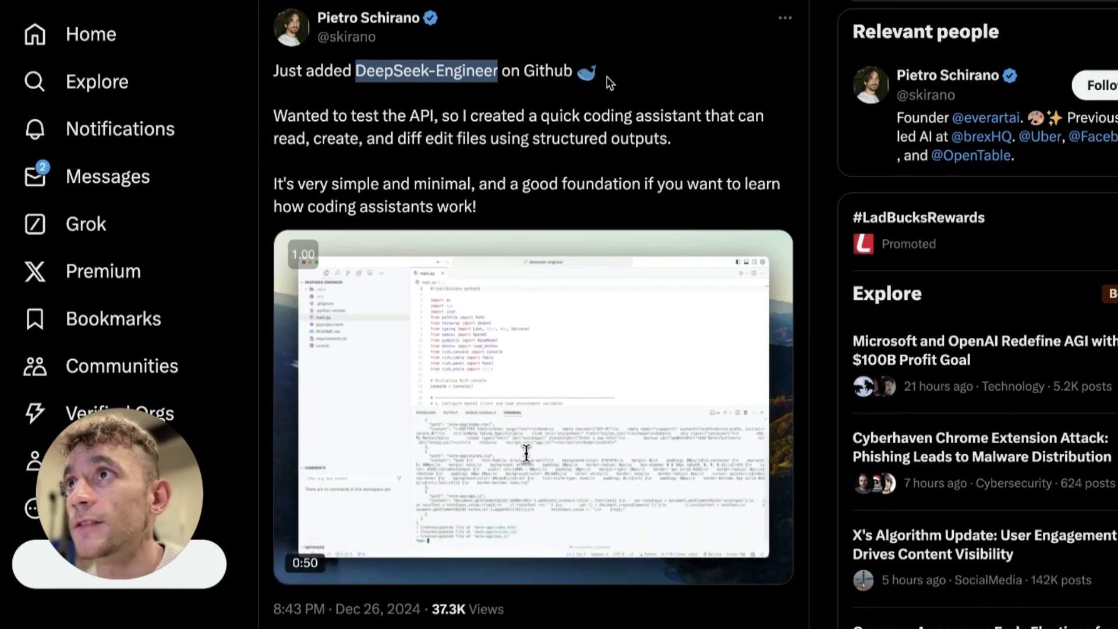
pyautogui.click(523, 99)
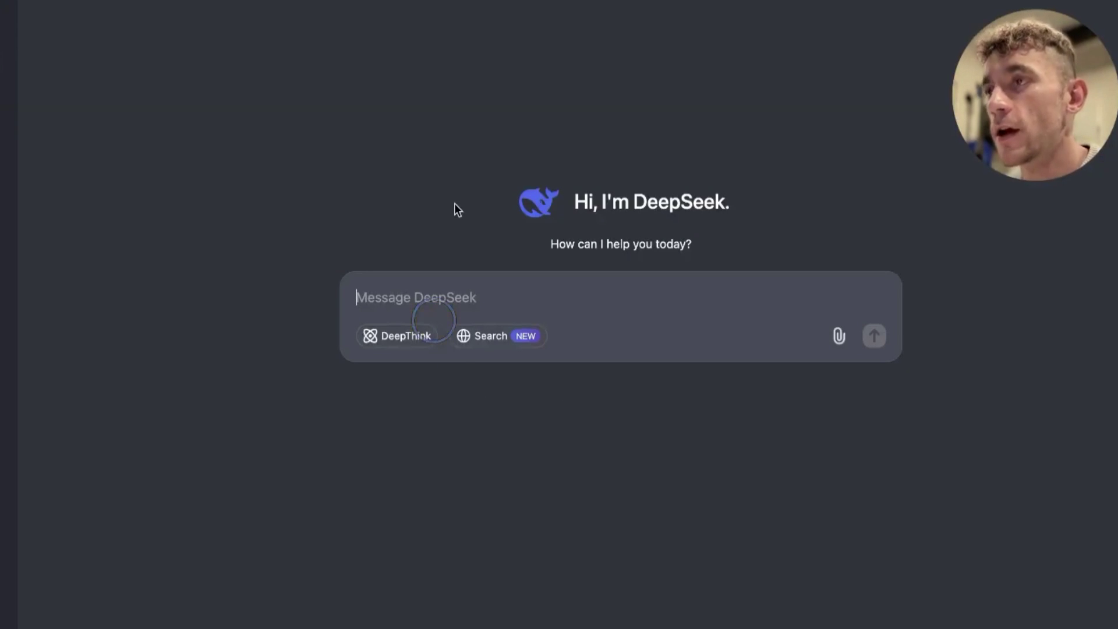
# Paste and send the SEO article prompt with the heading 'What Is SEO'
pyautogui.hotkey('ctrl', 'v')
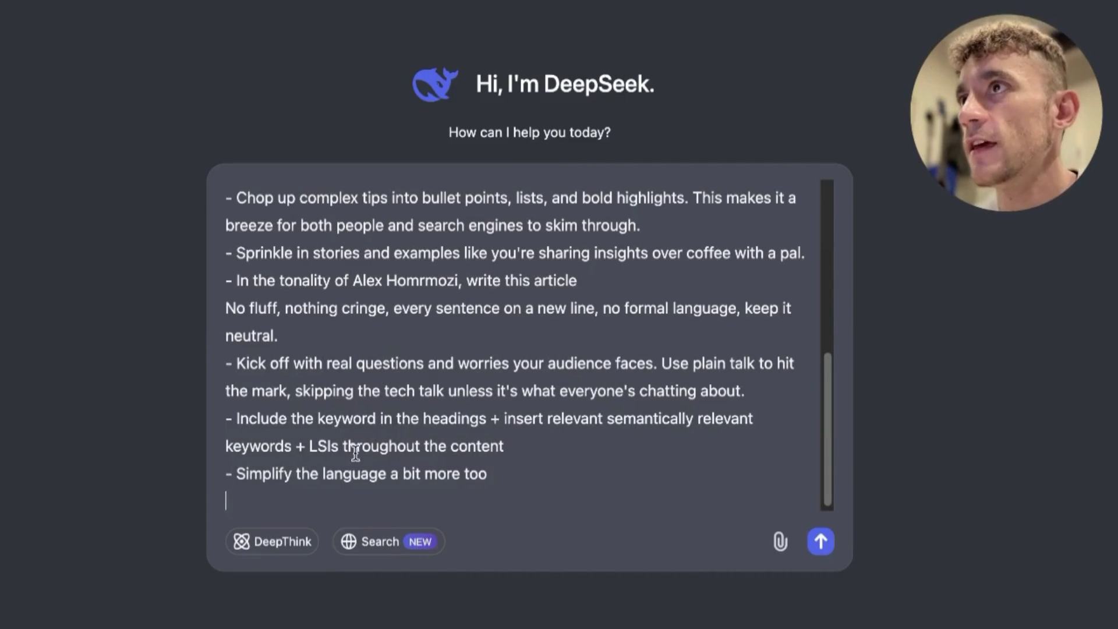
pyautogui.scroll(10, 374, 426)
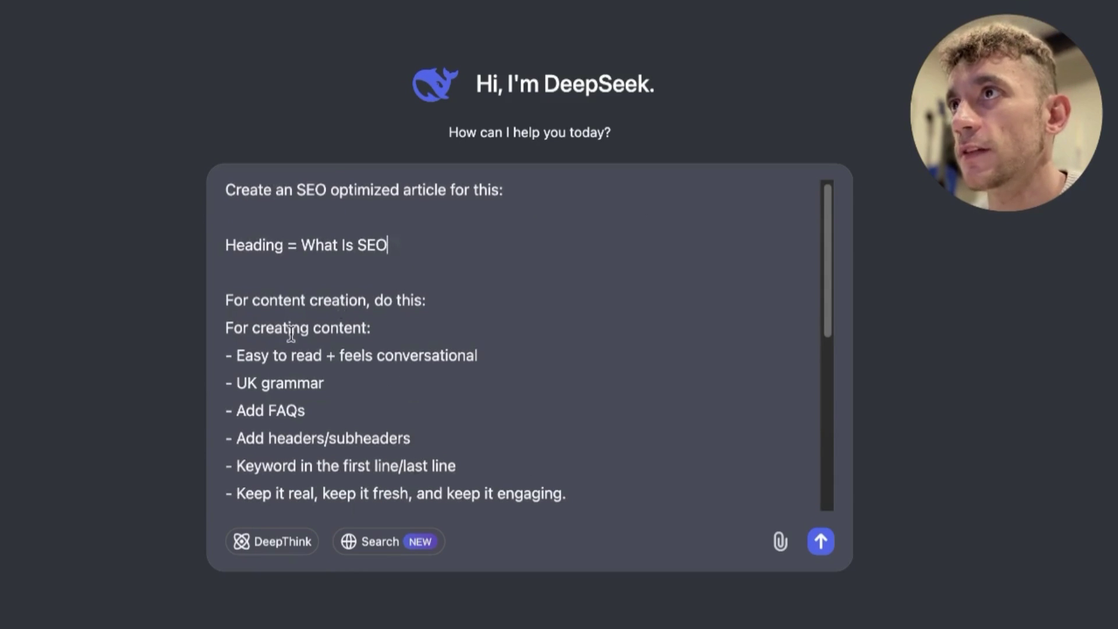
pyautogui.scroll(-3, 297, 357)
pyautogui.scroll(3, 350, 349)
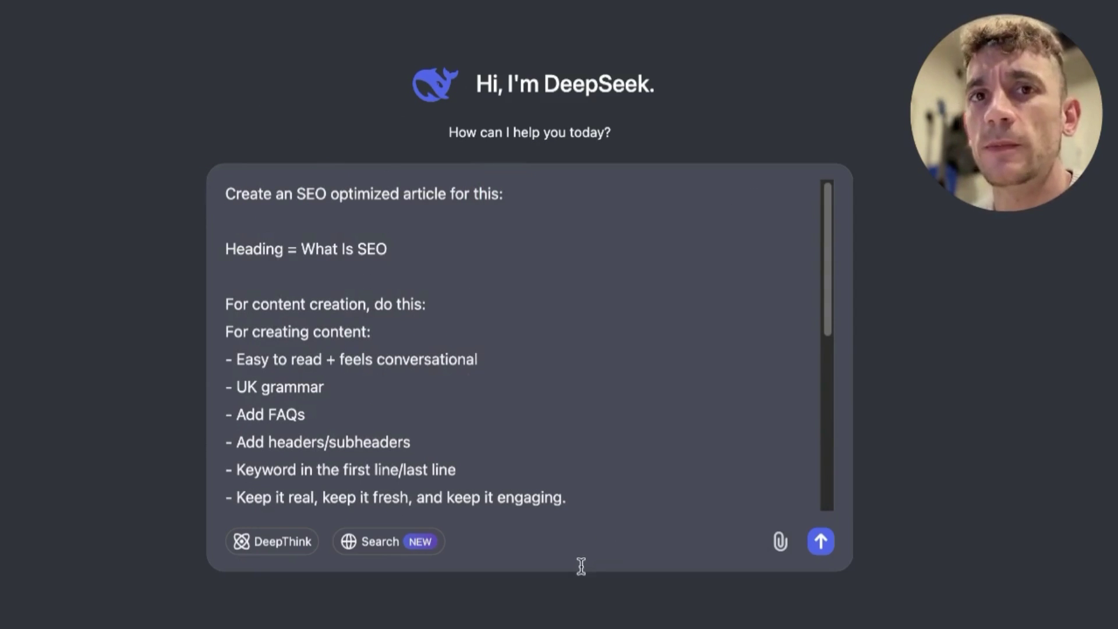
pyautogui.scroll(-5, 431, 405)
pyautogui.scroll(5, 411, 270)
pyautogui.scroll(-8, 294, 347)
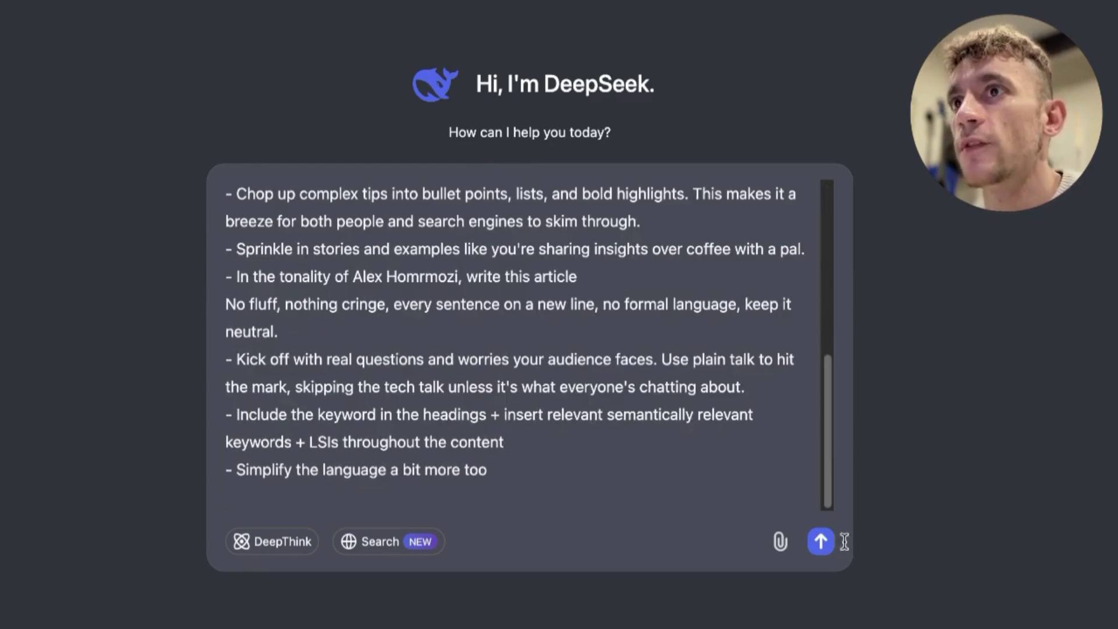
pyautogui.scroll(8, 698, 443)
pyautogui.moveTo(394, 250); pyautogui.dragTo(217, 249)
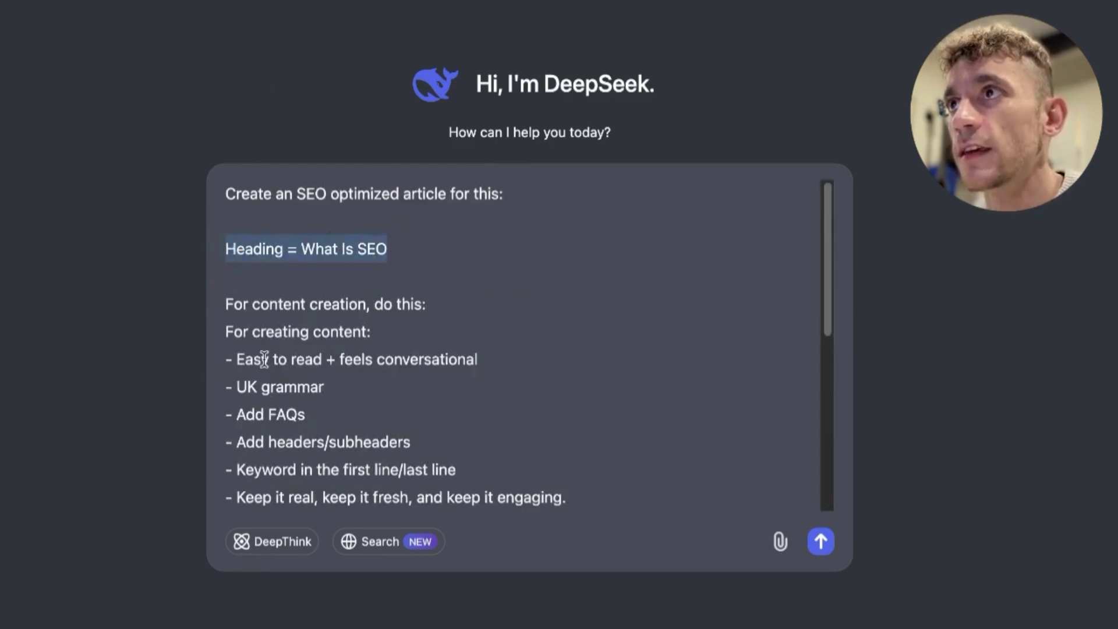
pyautogui.click(320, 289)
pyautogui.click(810, 546)
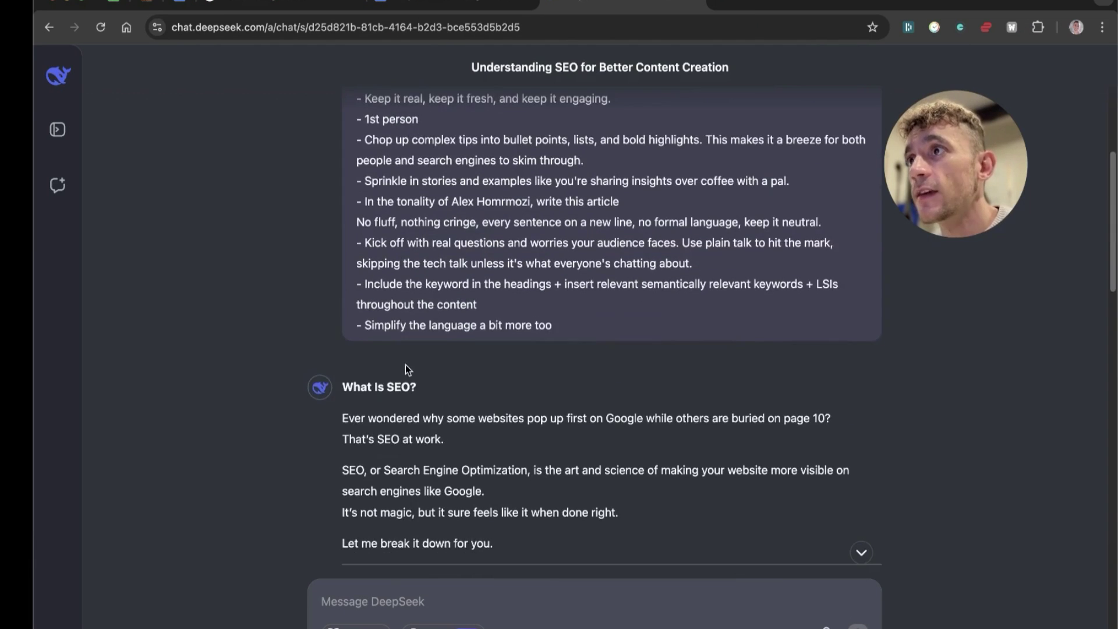
pyautogui.scroll(-3, 361, 289)
# Highlight the opening section of DeepSeek's article and zoom the page to 125%
pyautogui.scroll(6, 362, 233)
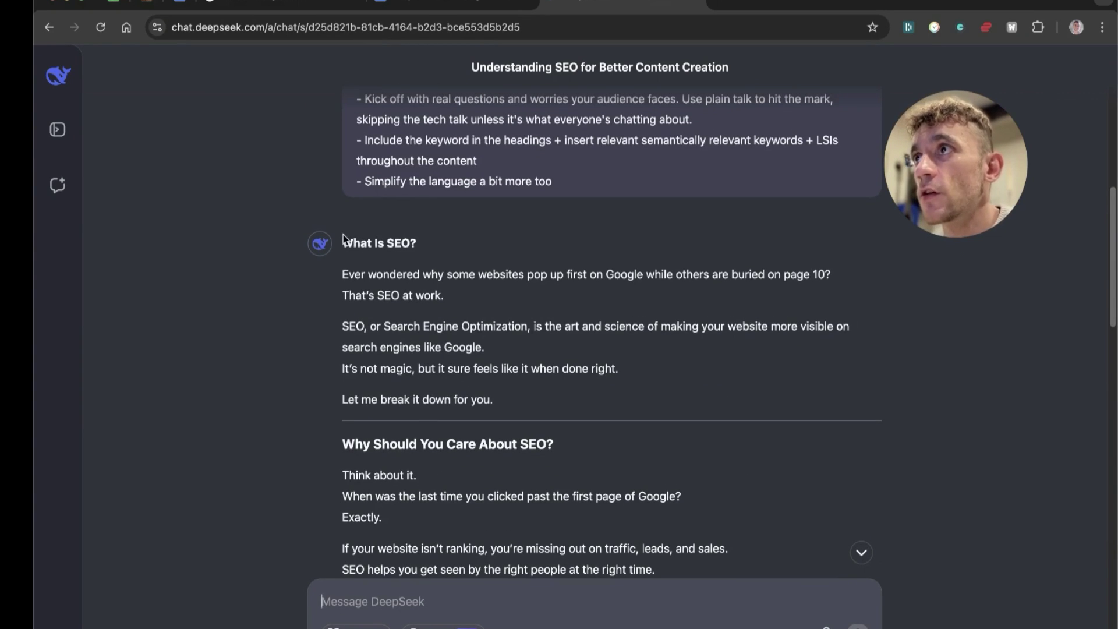
pyautogui.moveTo(343, 234); pyautogui.dragTo(525, 399)
pyautogui.press('super+equal')
pyautogui.press('super+equal')
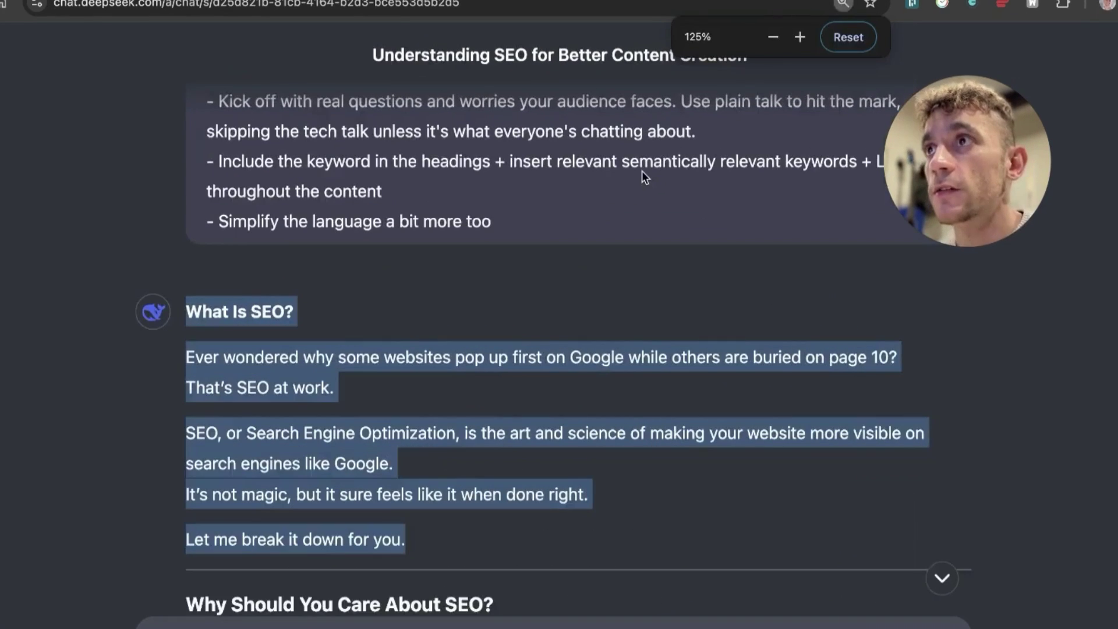
pyautogui.scroll(-2, 553, 408)
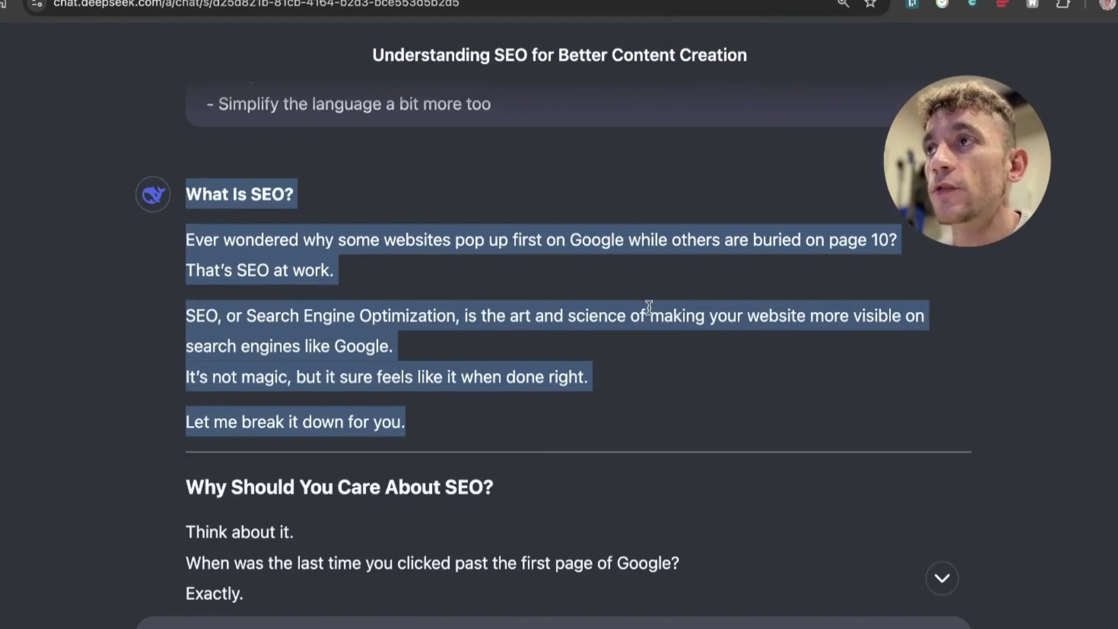
# Tile DeepSeek on the left and open Claude in a new window beside it
pyautogui.hotkey('ctrl', 'alt', 'Left')
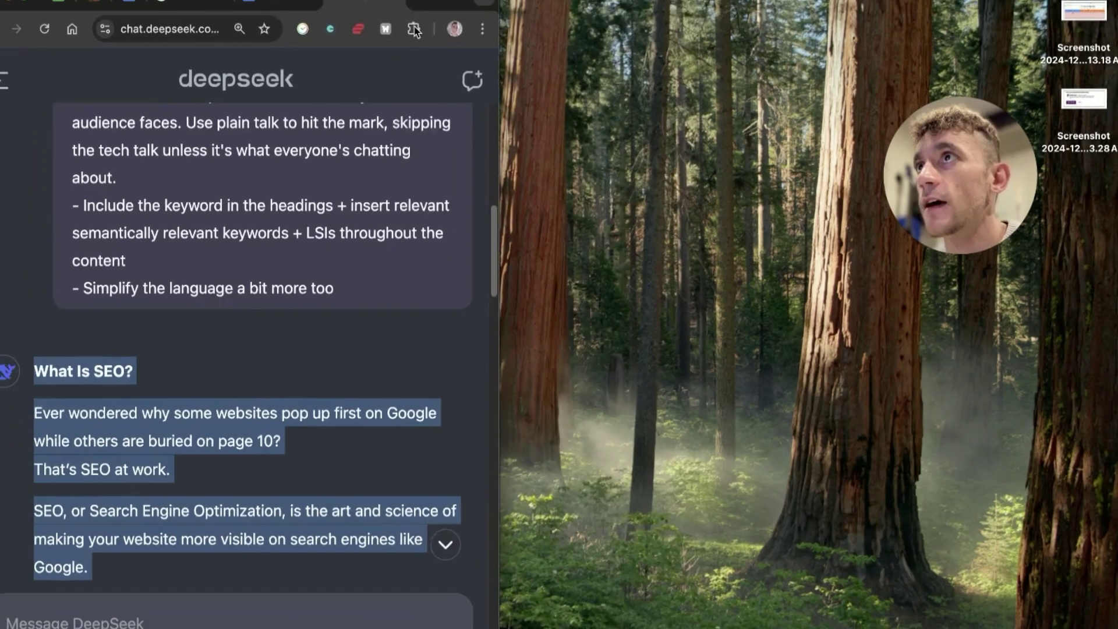
pyautogui.press('super+n')
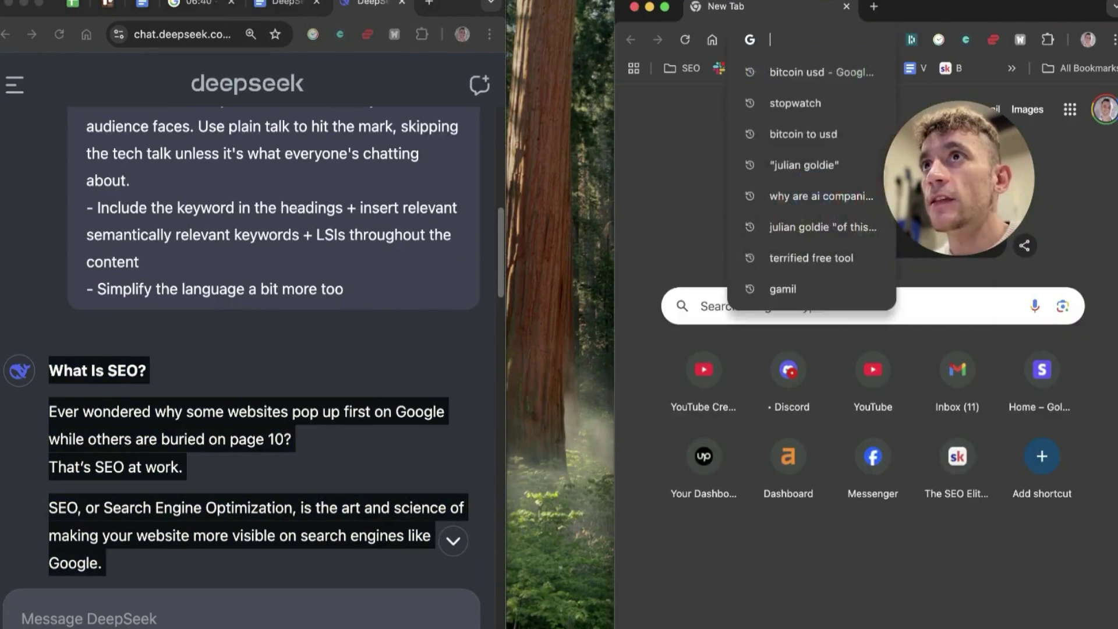
pyautogui.write('laude.ai')
pyautogui.press('Return')
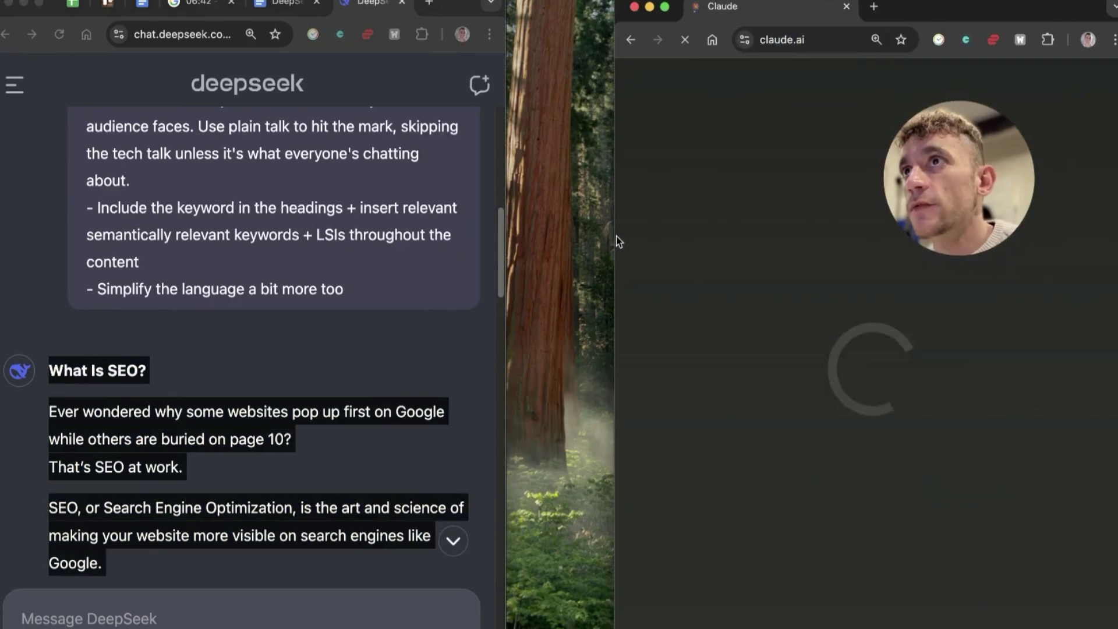
pyautogui.moveTo(616, 237); pyautogui.dragTo(550, 244)
# Send the same SEO article prompt to Claude and select its article heading
pyautogui.press('super+v')
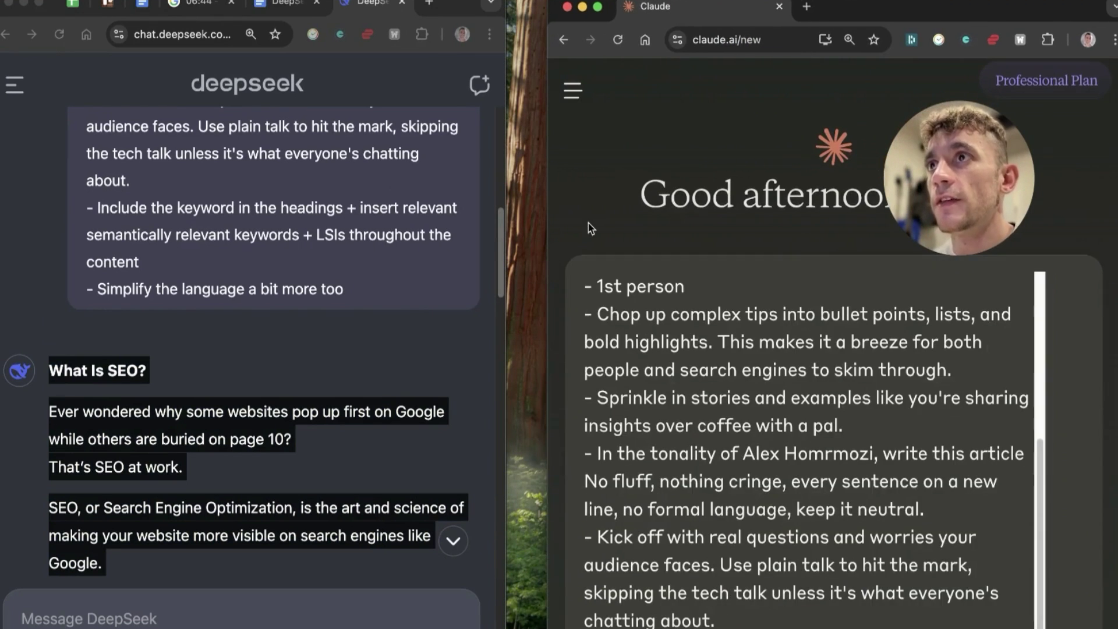
pyautogui.press('Return')
pyautogui.click(504, 215)
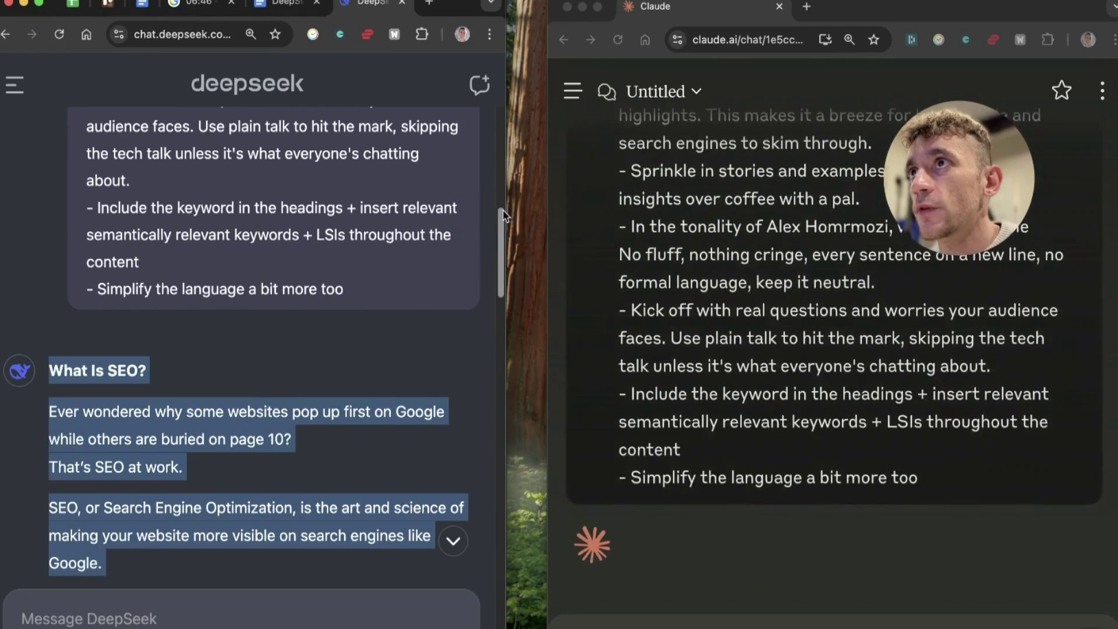
pyautogui.moveTo(504, 215); pyautogui.dragTo(546, 231)
pyautogui.click(437, 407)
pyautogui.scroll(-3, 402, 373)
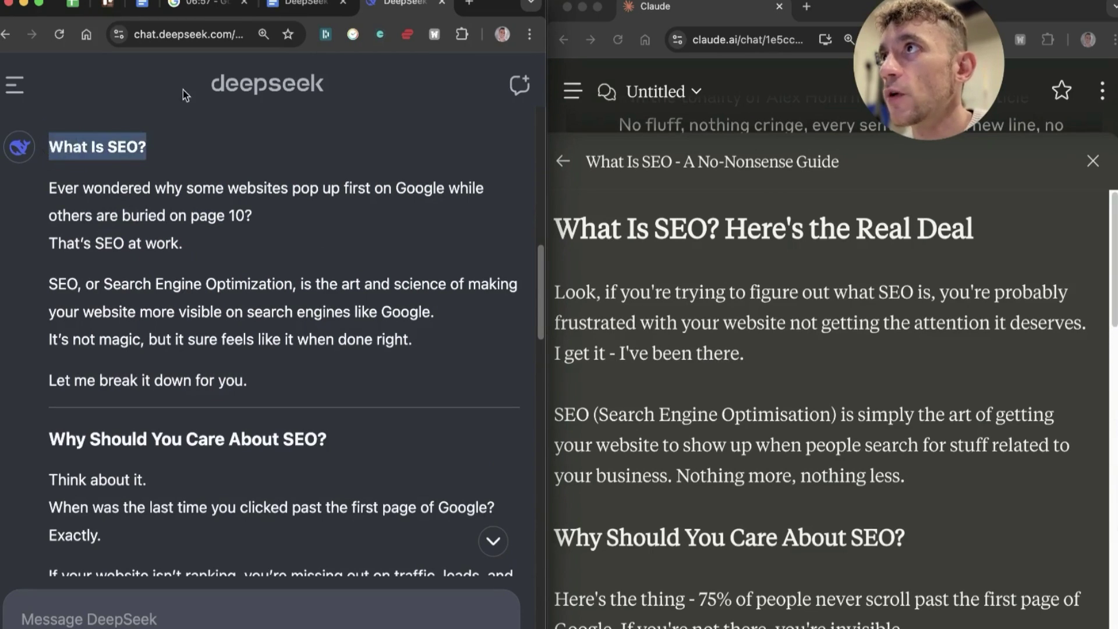
pyautogui.click(599, 257)
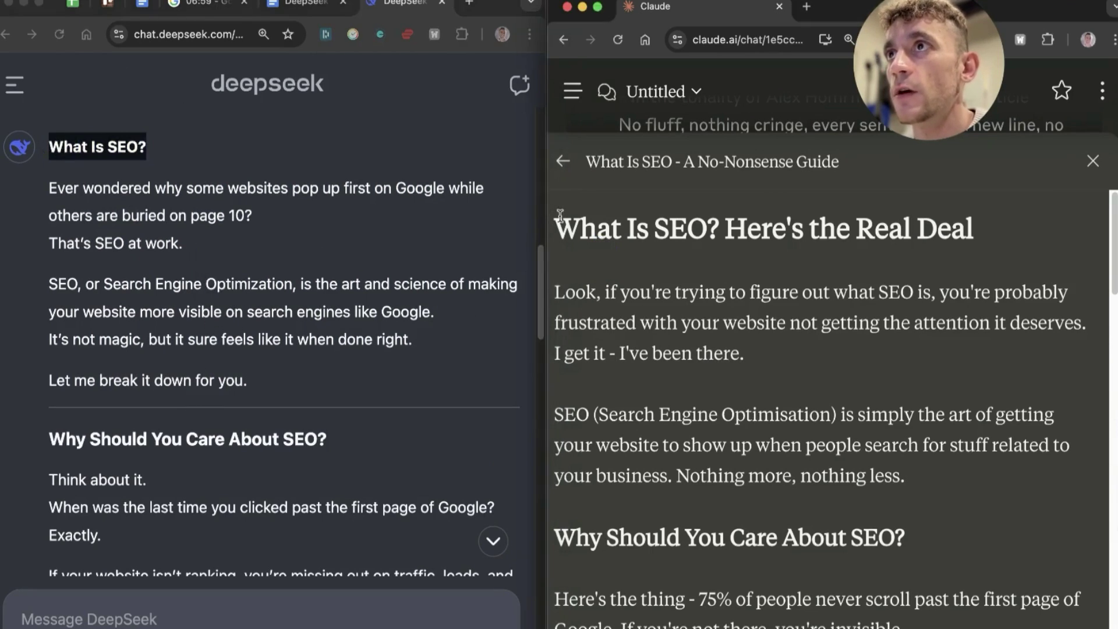
pyautogui.moveTo(614, 226); pyautogui.dragTo(909, 227)
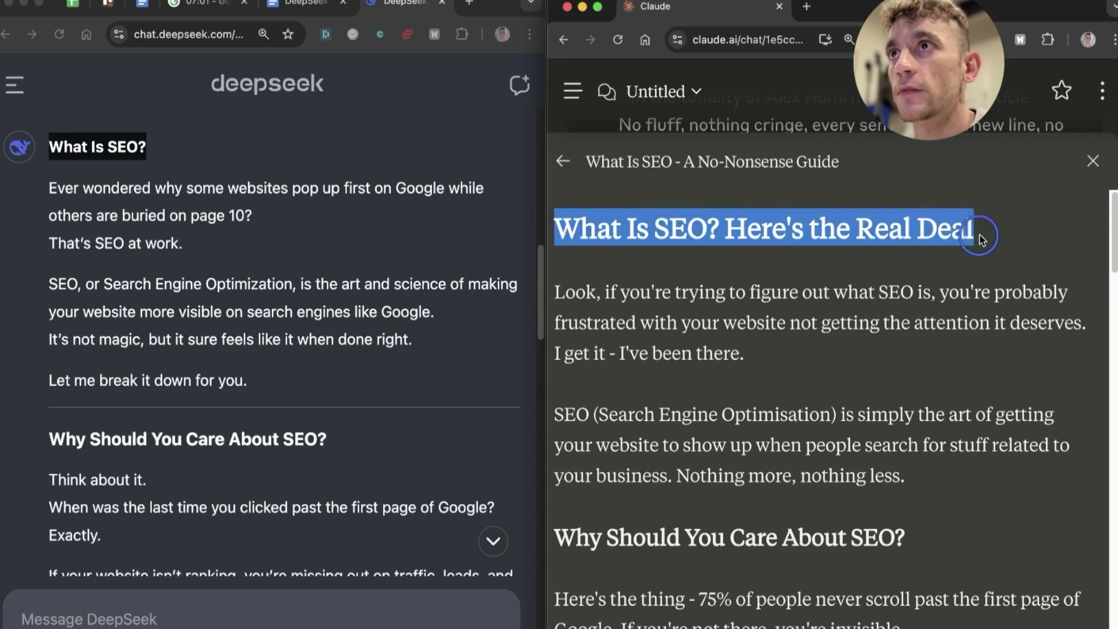
pyautogui.click(640, 300)
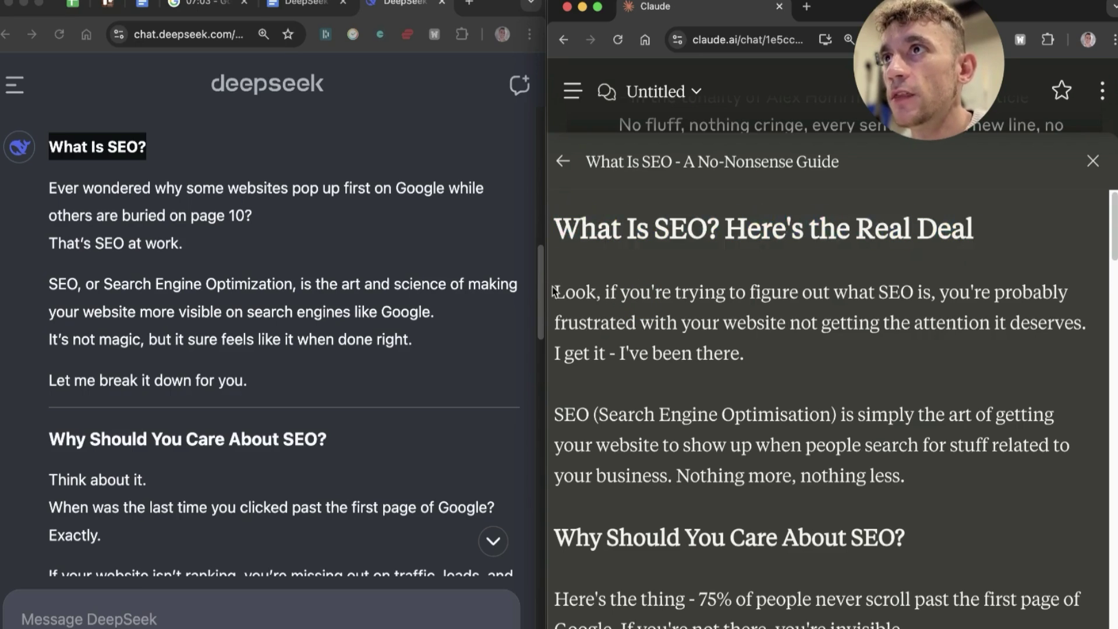
pyautogui.moveTo(639, 321); pyautogui.dragTo(758, 367)
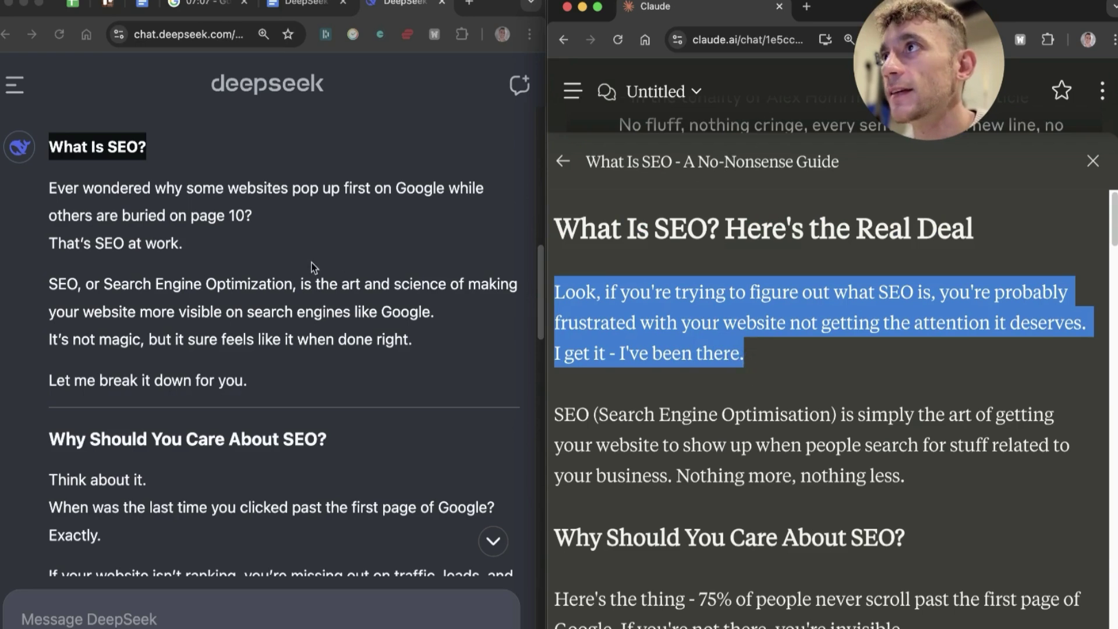
pyautogui.click(287, 251)
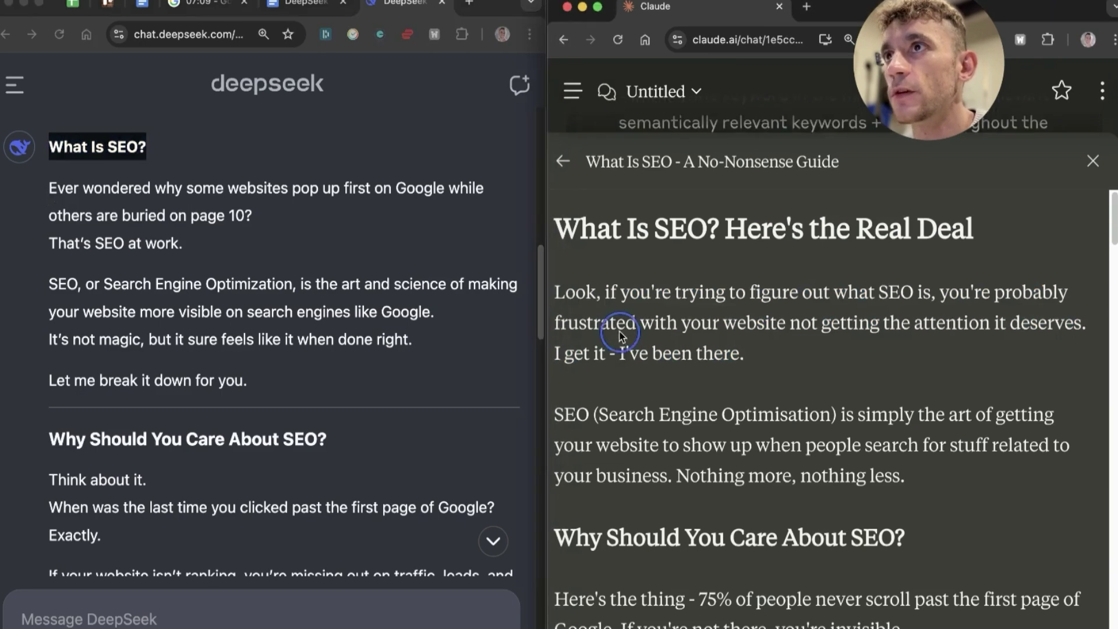
pyautogui.moveTo(556, 292); pyautogui.dragTo(931, 301)
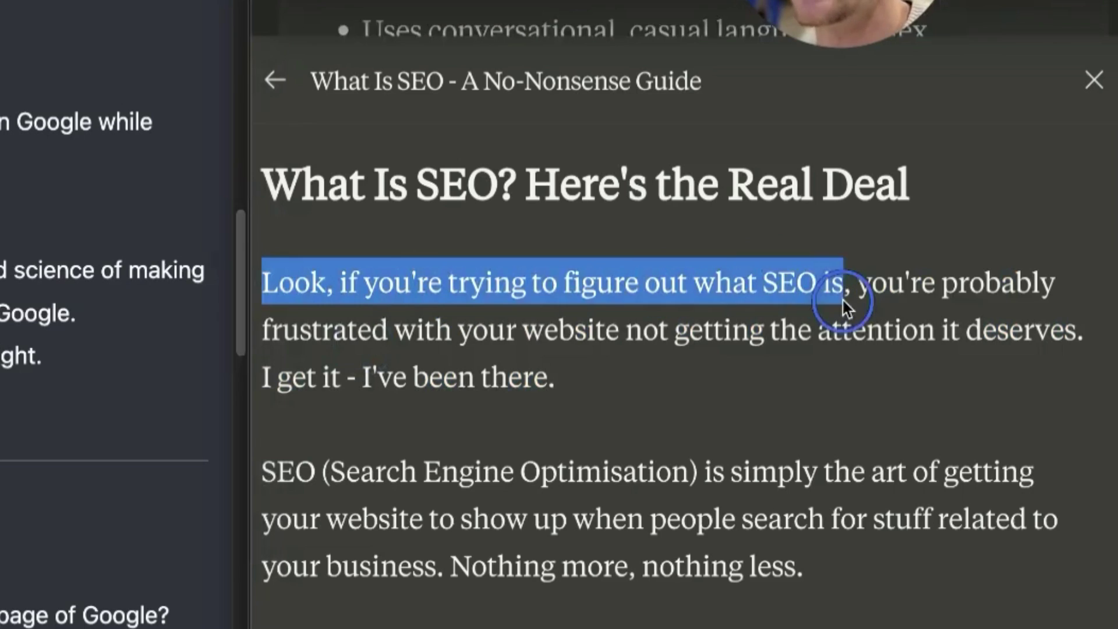
pyautogui.moveTo(846, 306); pyautogui.dragTo(794, 341)
pyautogui.click(794, 342)
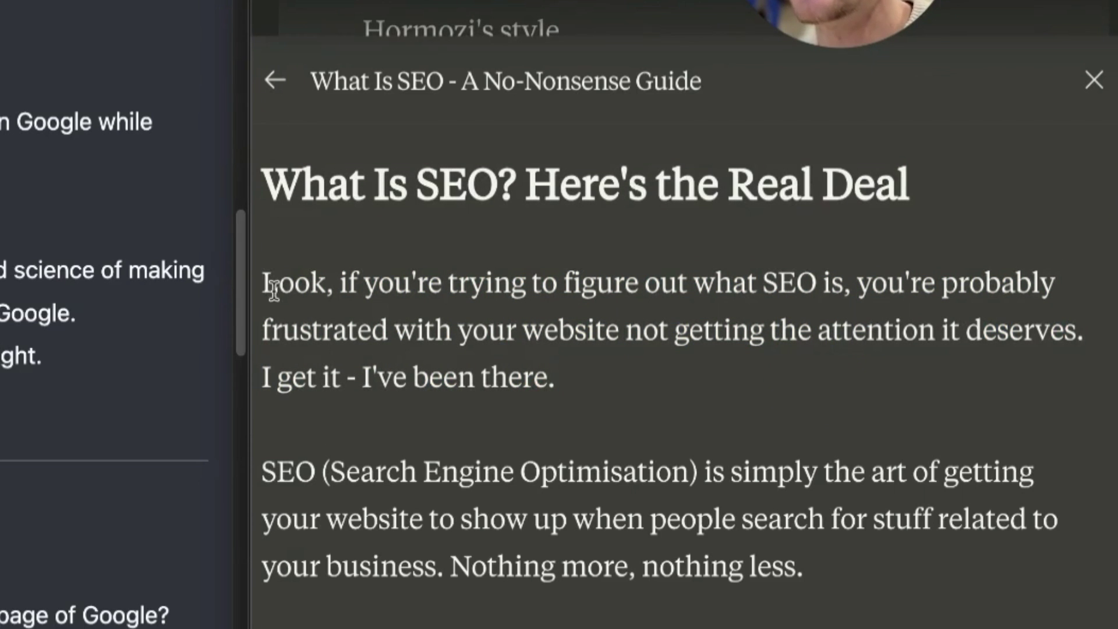
pyautogui.moveTo(573, 408); pyautogui.dragTo(251, 292)
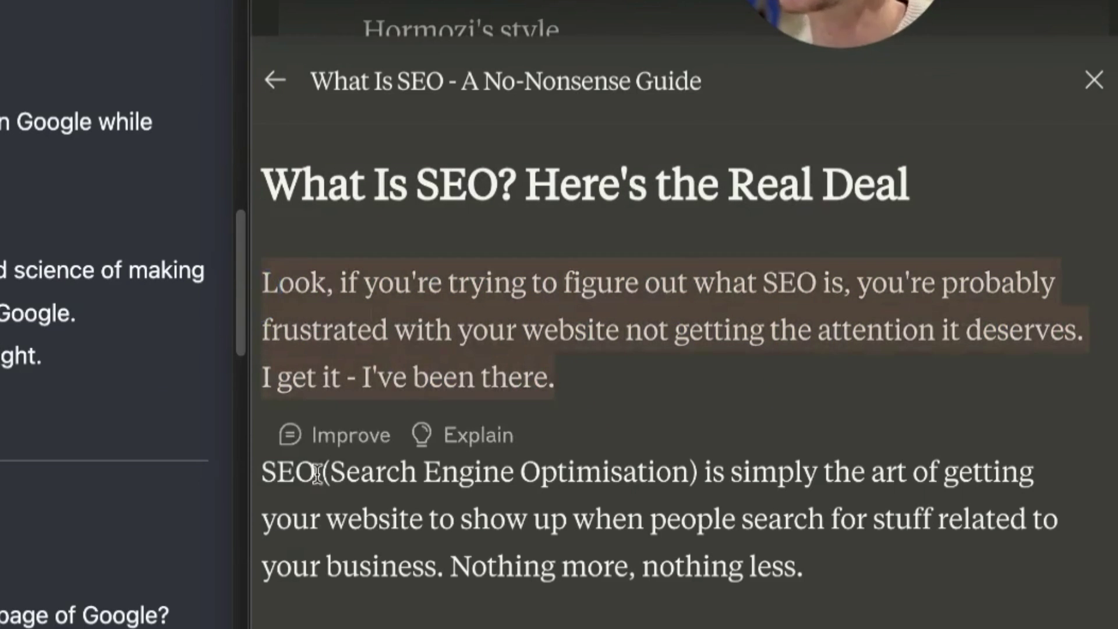
pyautogui.moveTo(287, 200); pyautogui.dragTo(626, 374)
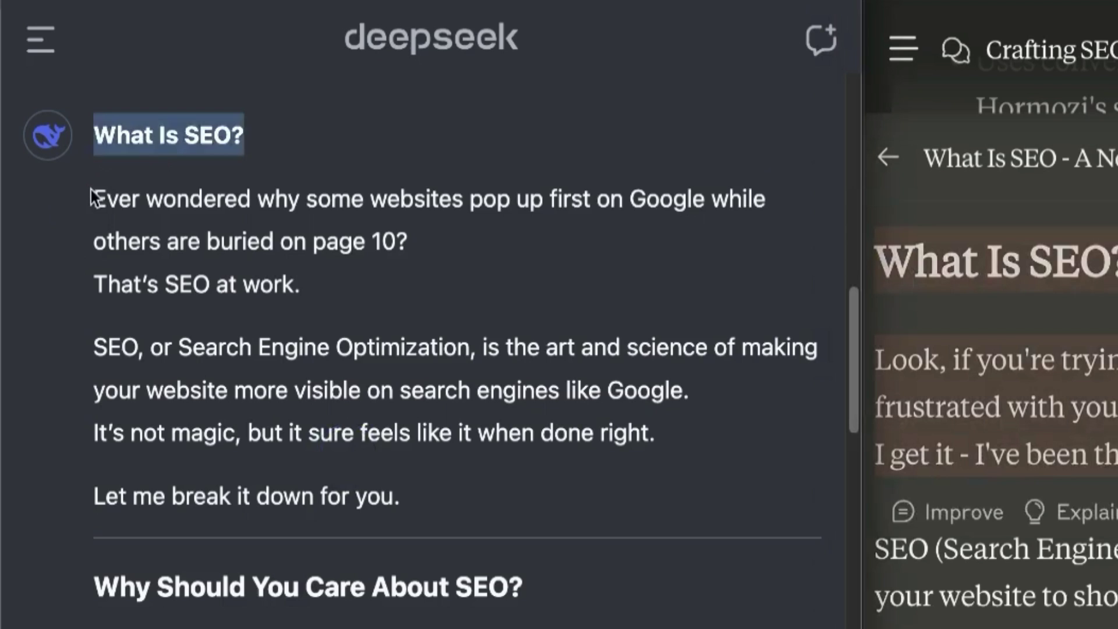
pyautogui.tripleClick(194, 197)
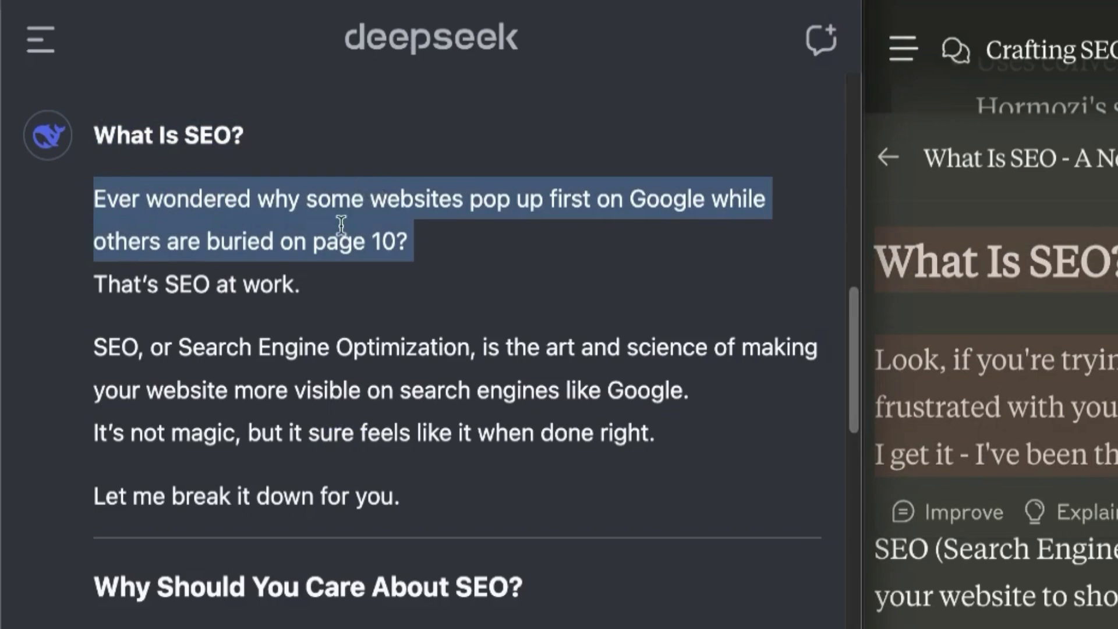
pyautogui.click(78, 298)
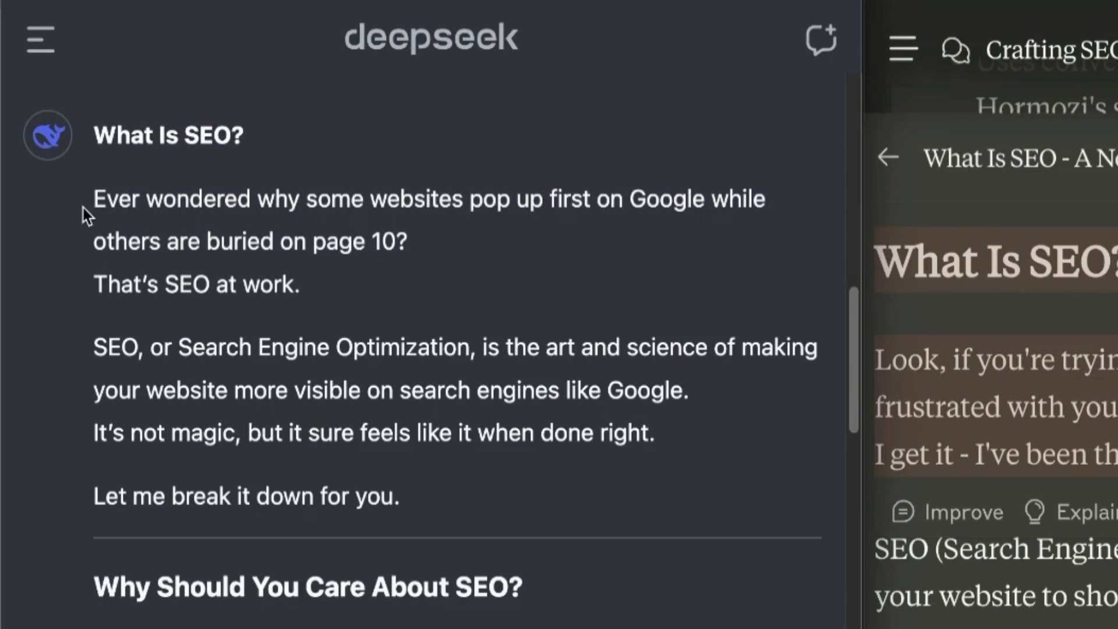
pyautogui.tripleClick(194, 236)
pyautogui.click(365, 576)
pyautogui.scroll(-20, 589, 536)
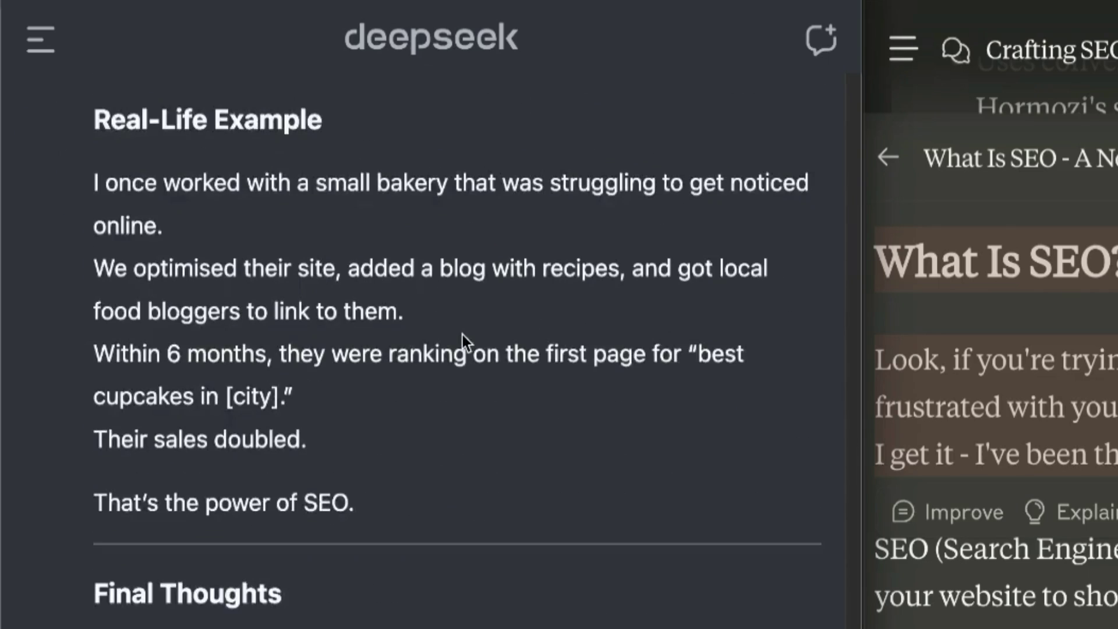
pyautogui.scroll(15, 462, 335)
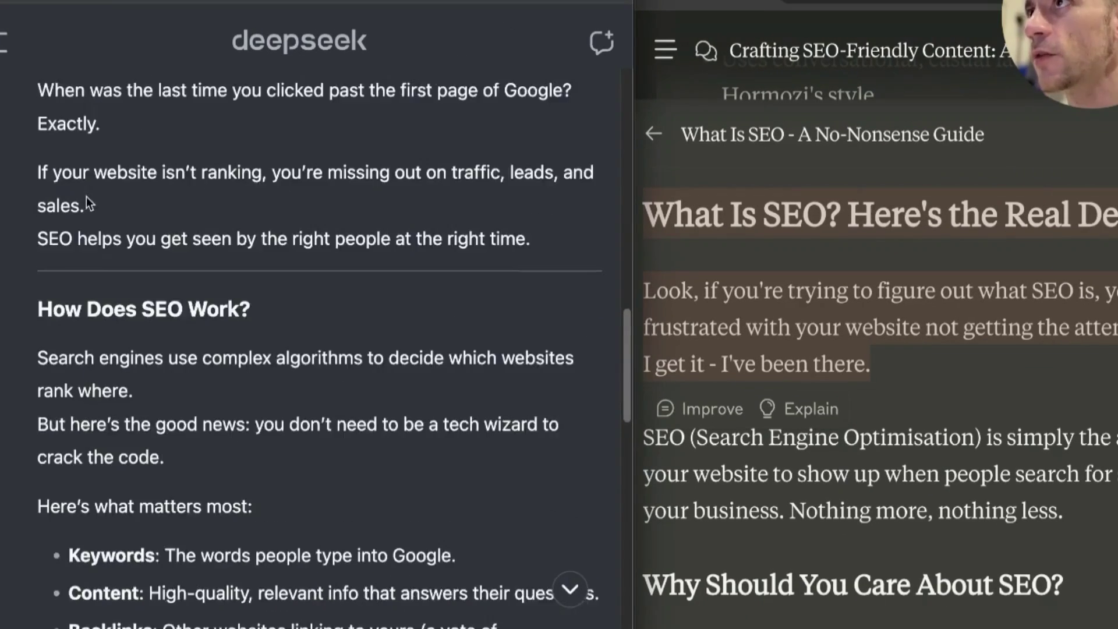
# Count the words of DeepSeek's answer with Word Counter Plus
pyautogui.scroll(10, 86, 203)
pyautogui.moveTo(39, 245); pyautogui.dragTo(309, 510)
pyautogui.rightClick(198, 484)
pyautogui.click(214, 524)
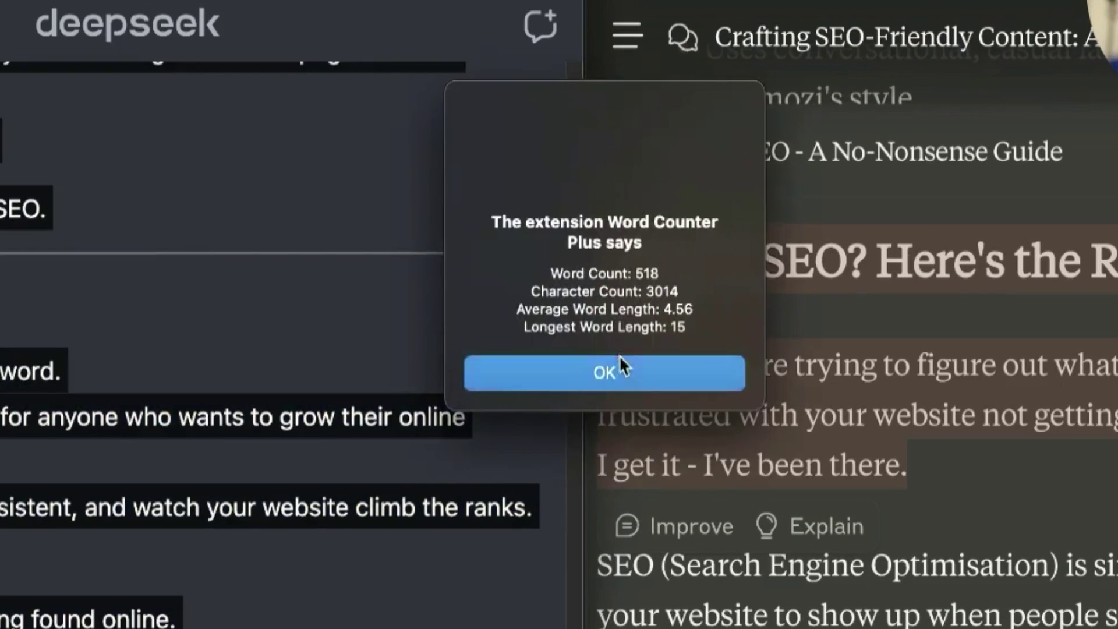
pyautogui.click(646, 295)
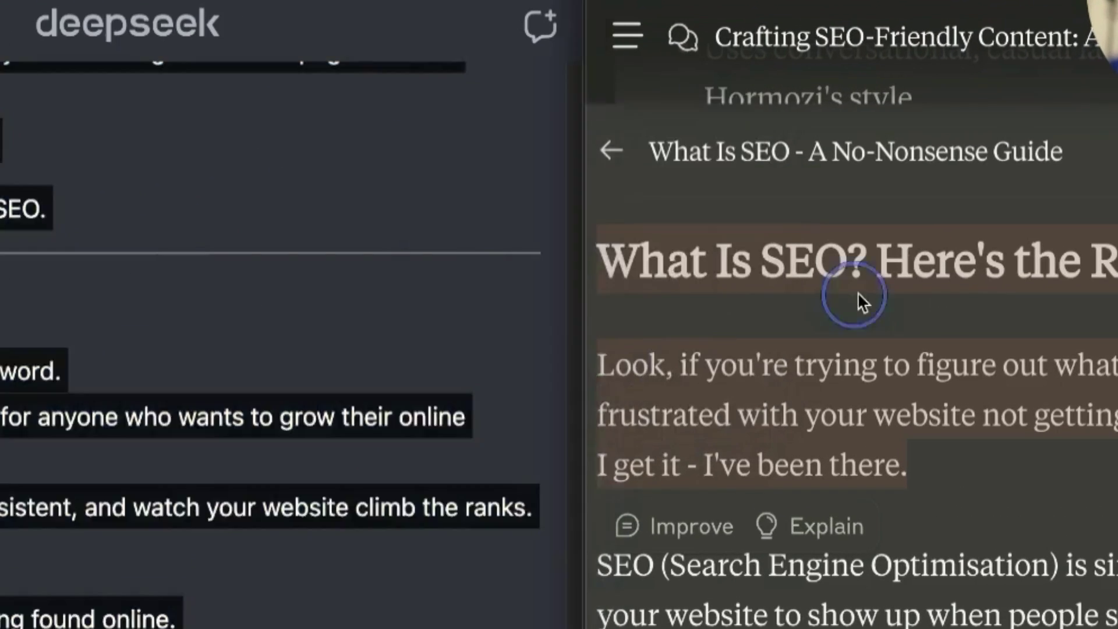
# Count the words of Claude's whole article (614 words), then return to DeepSeek
pyautogui.scroll(-20, 758, 504)
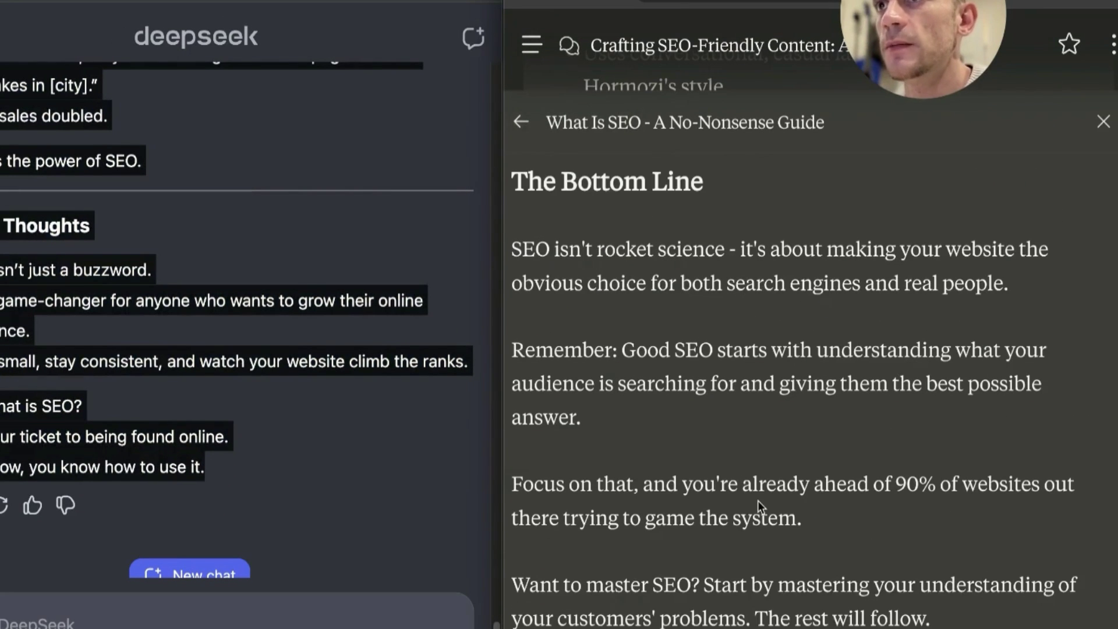
pyautogui.press('super+a')
pyautogui.rightClick(758, 504)
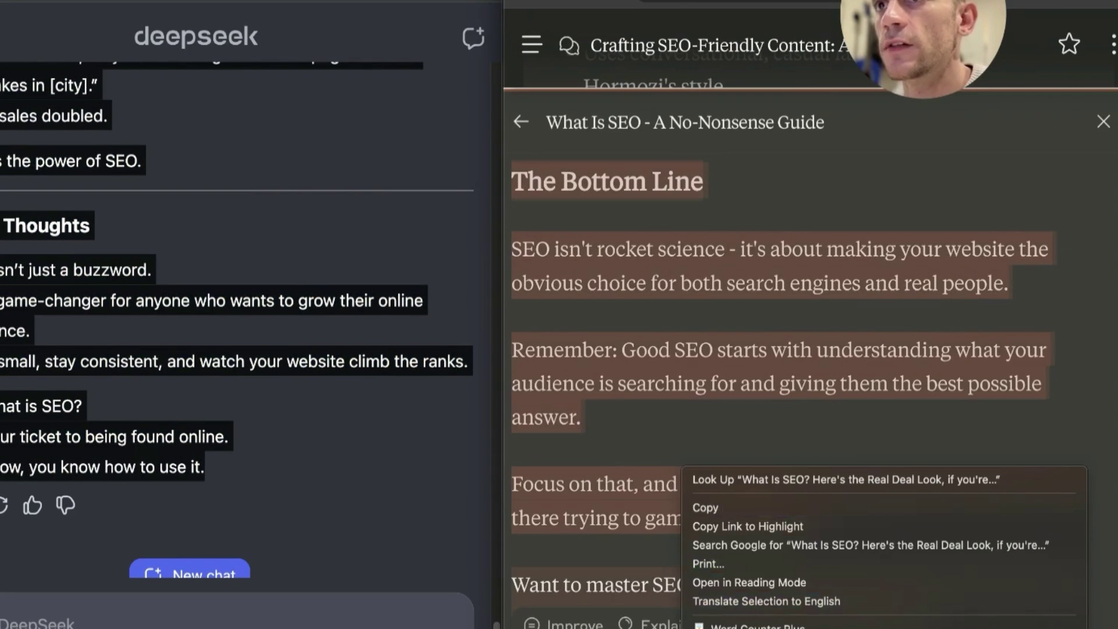
pyautogui.click(773, 624)
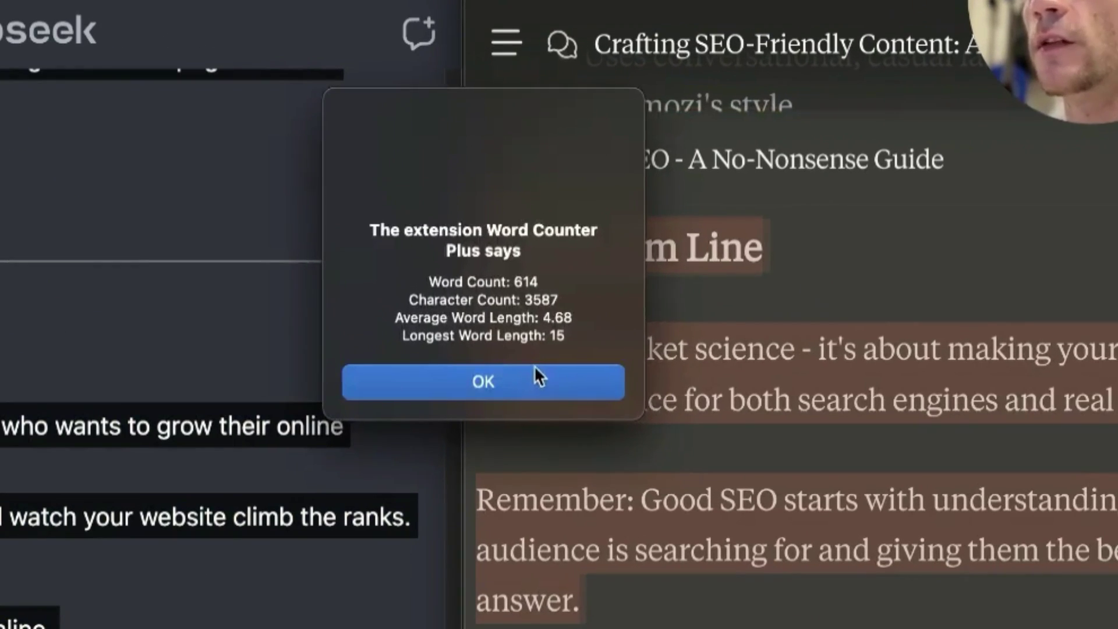
pyautogui.click(528, 378)
pyautogui.scroll(10, 753, 543)
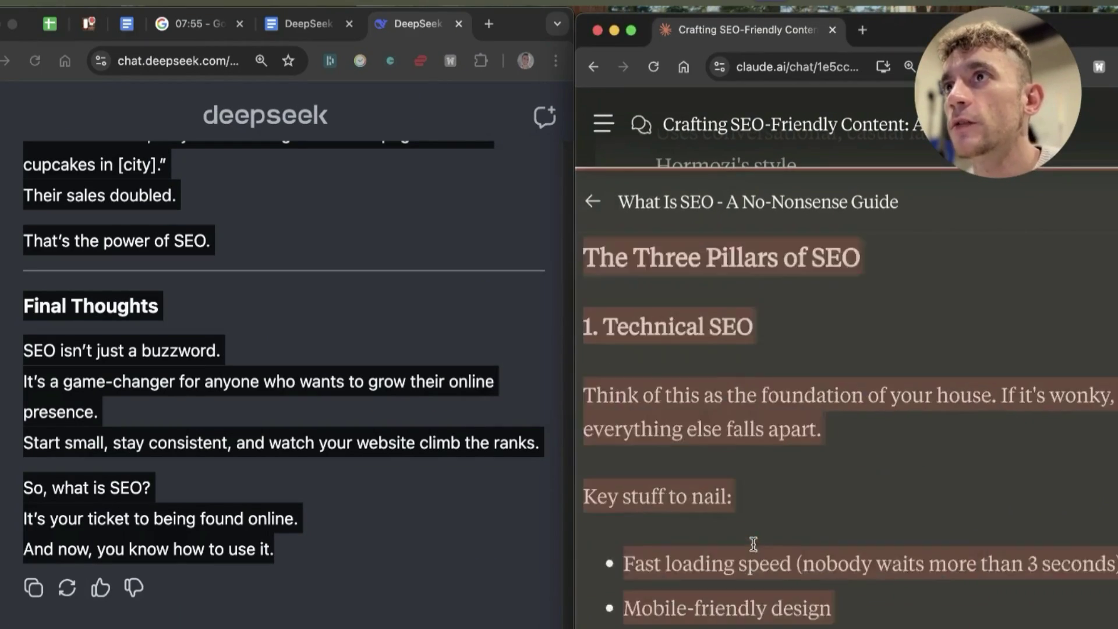
pyautogui.click(752, 543)
pyautogui.scroll(10, 672, 490)
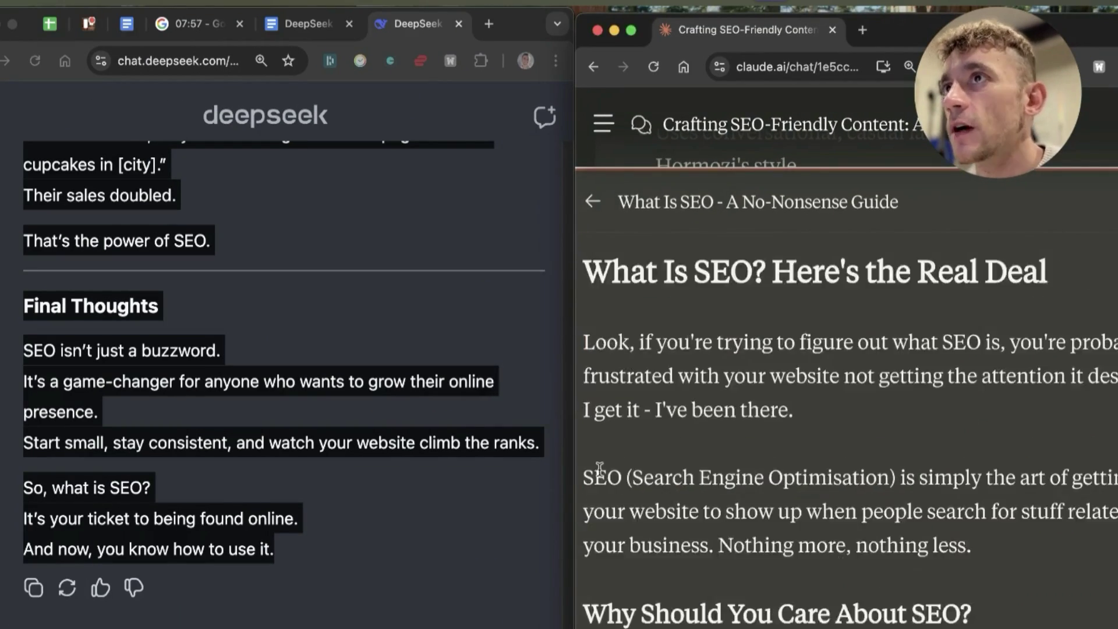
pyautogui.scroll(15, 550, 464)
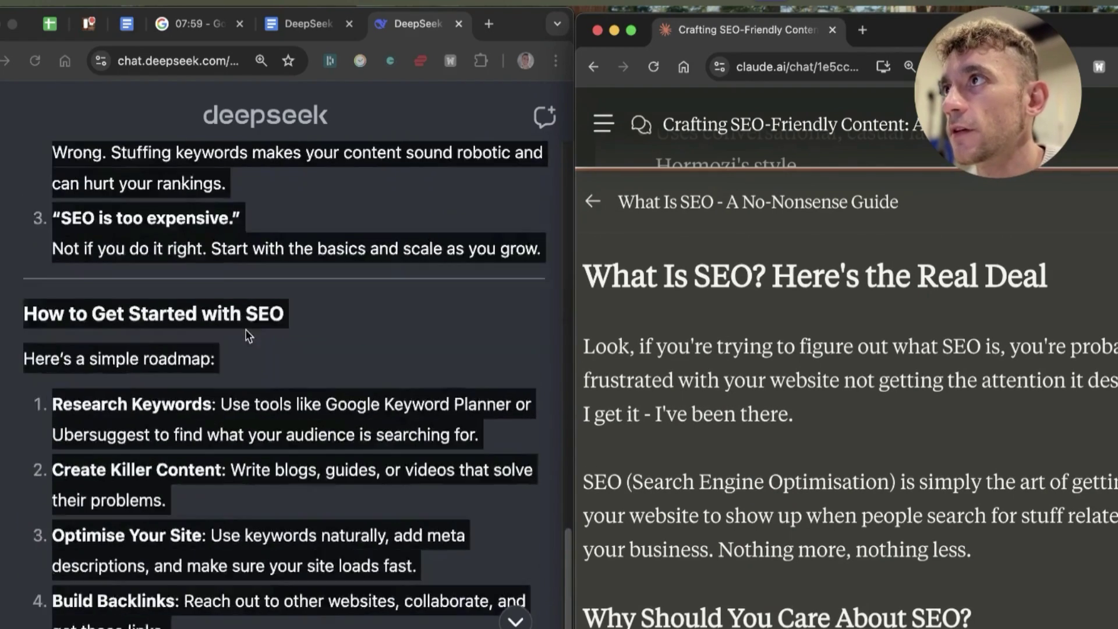
pyautogui.scroll(6, 182, 348)
pyautogui.click(159, 407)
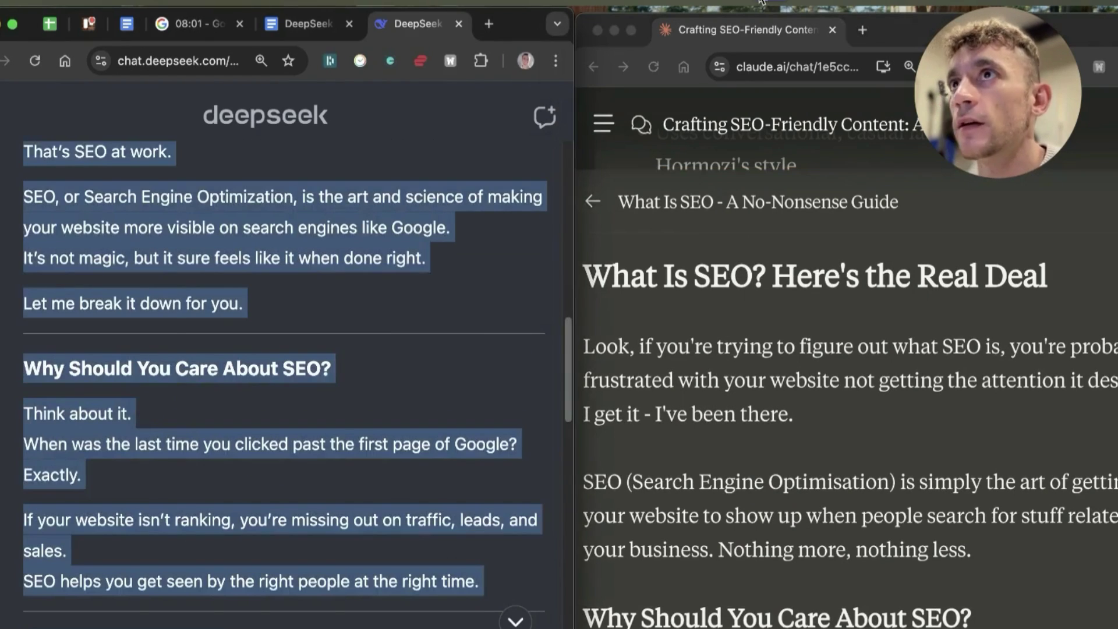
# Close the Claude window, maximise the browser, and switch to the DeepSeek V3 document
pyautogui.middleClick(749, 35)
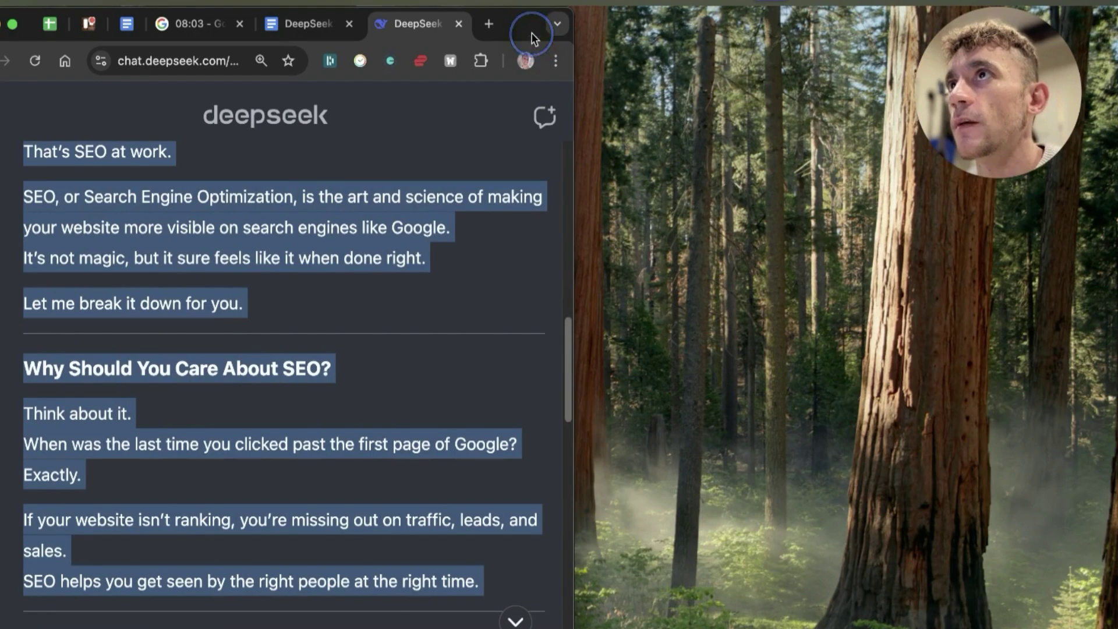
pyautogui.doubleClick(532, 33)
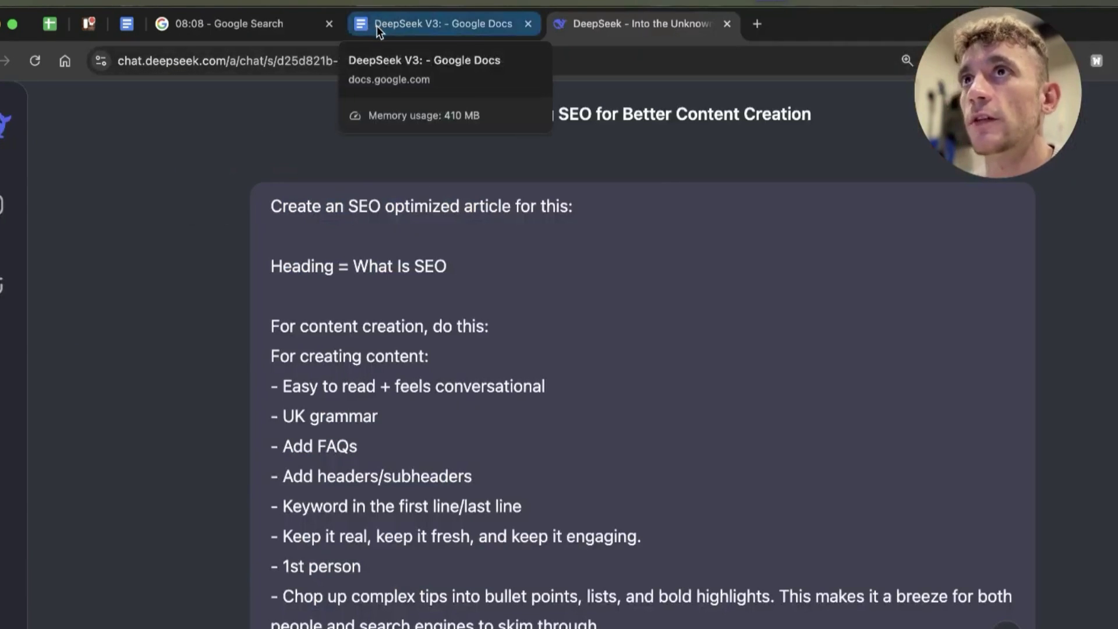
pyautogui.click(376, 26)
pyautogui.click(361, 400)
# Select the SEMANTIC OPTIMIZATION PROMPT heading and prompt text in the document
pyautogui.scroll(-15, 312, 524)
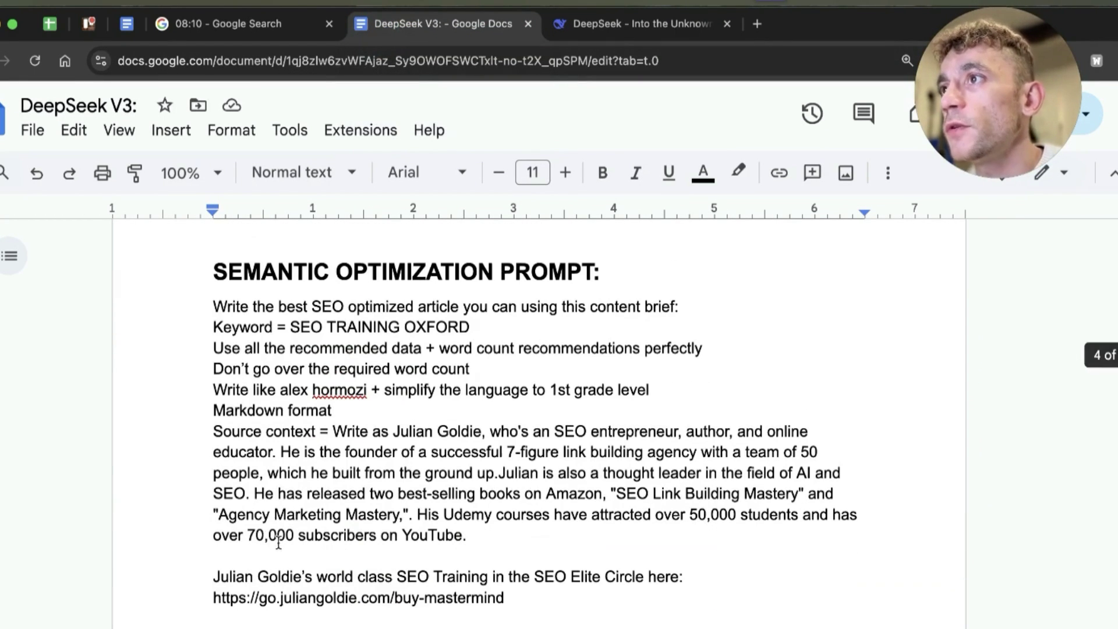
pyautogui.moveTo(197, 248); pyautogui.dragTo(578, 274)
pyautogui.click(175, 310)
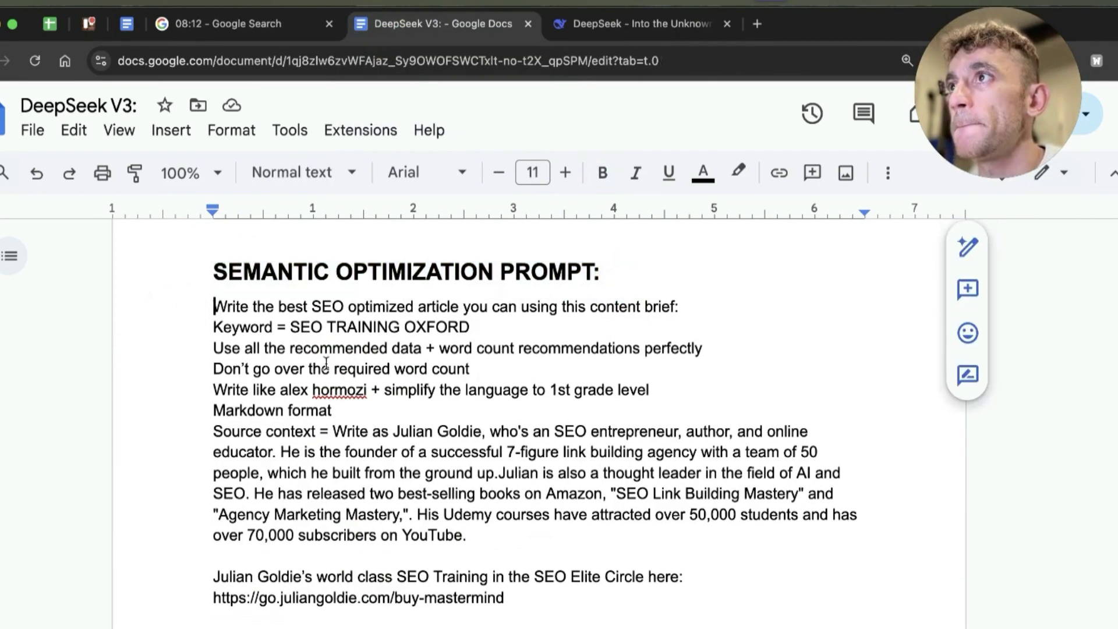
pyautogui.scroll(-20, 466, 450)
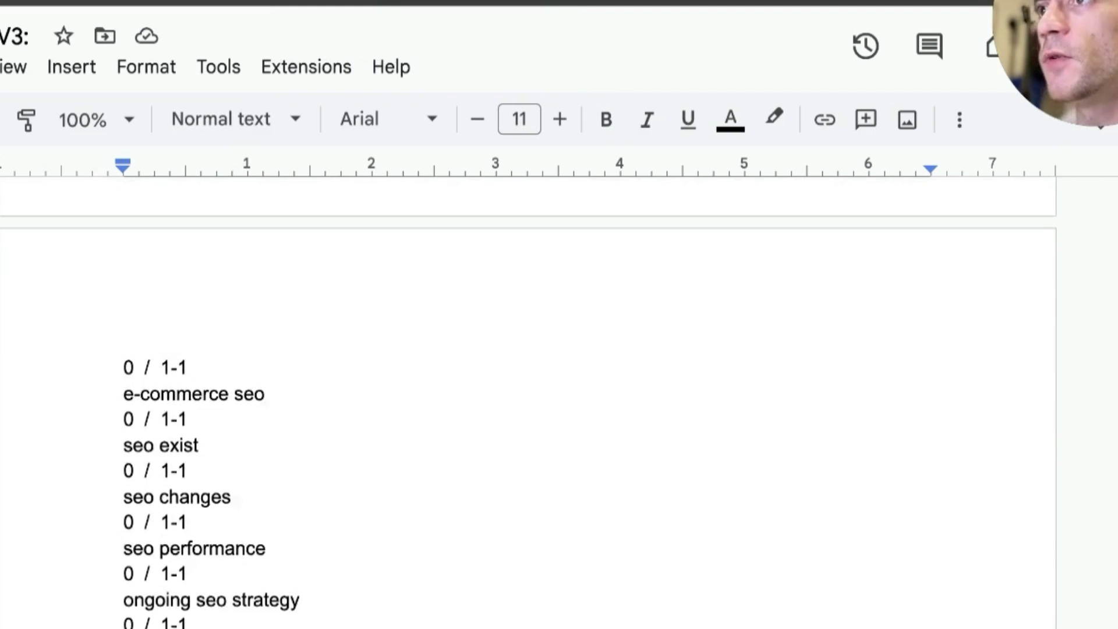
pyautogui.scroll(-20, 306, 521)
pyautogui.hotkey('ctrl', 'a')
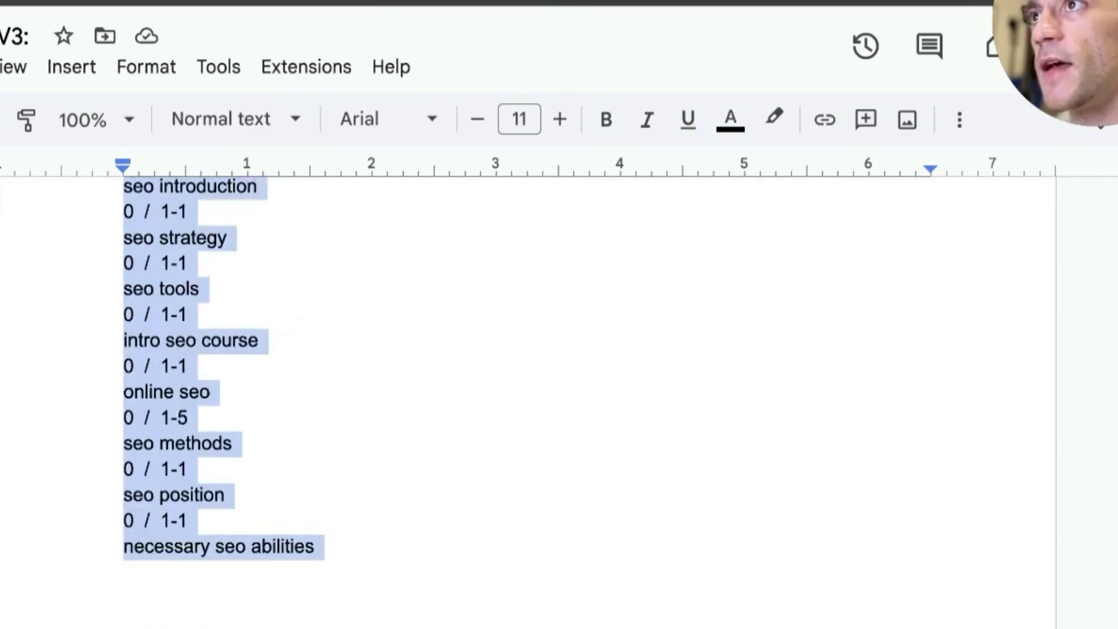
pyautogui.scroll(20, 312, 622)
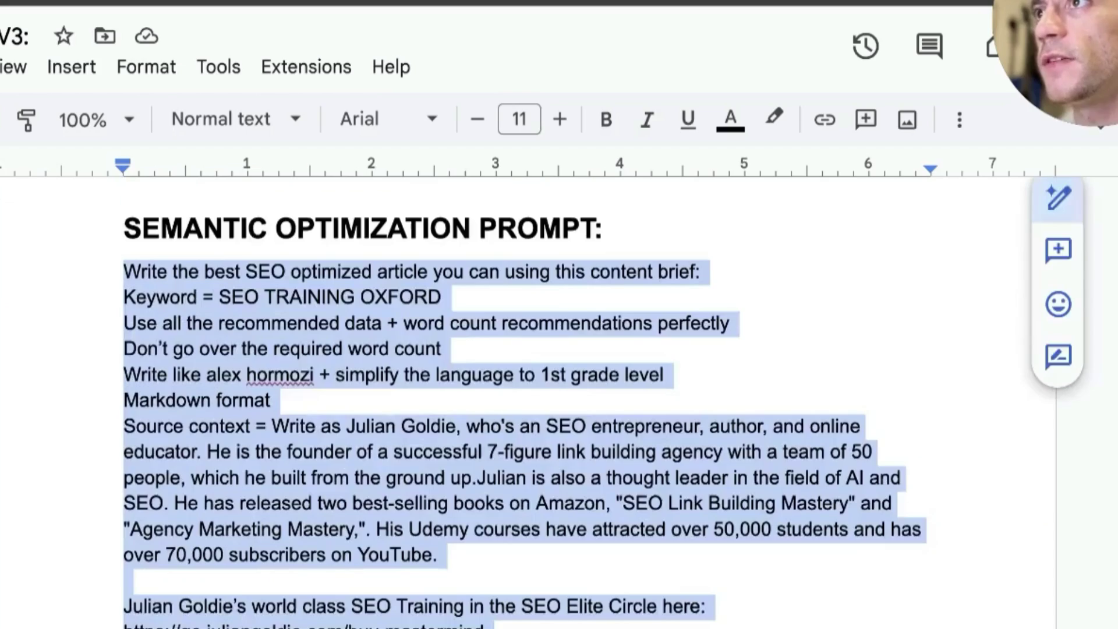
pyautogui.scroll(6, 65, 552)
pyautogui.scroll(-7, 53, 529)
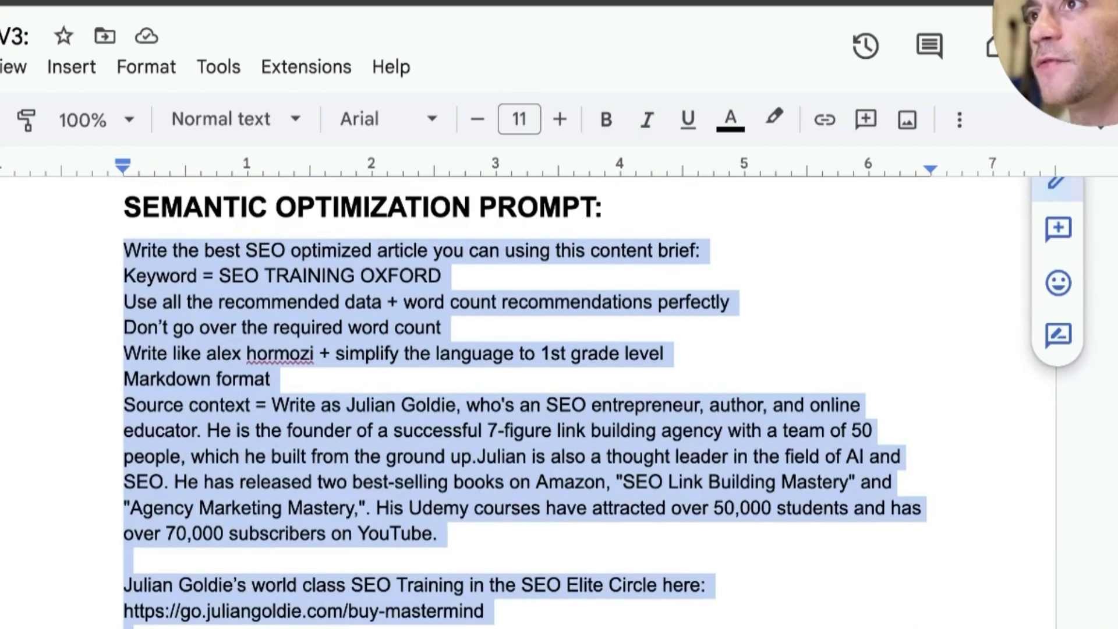
pyautogui.press('Right')
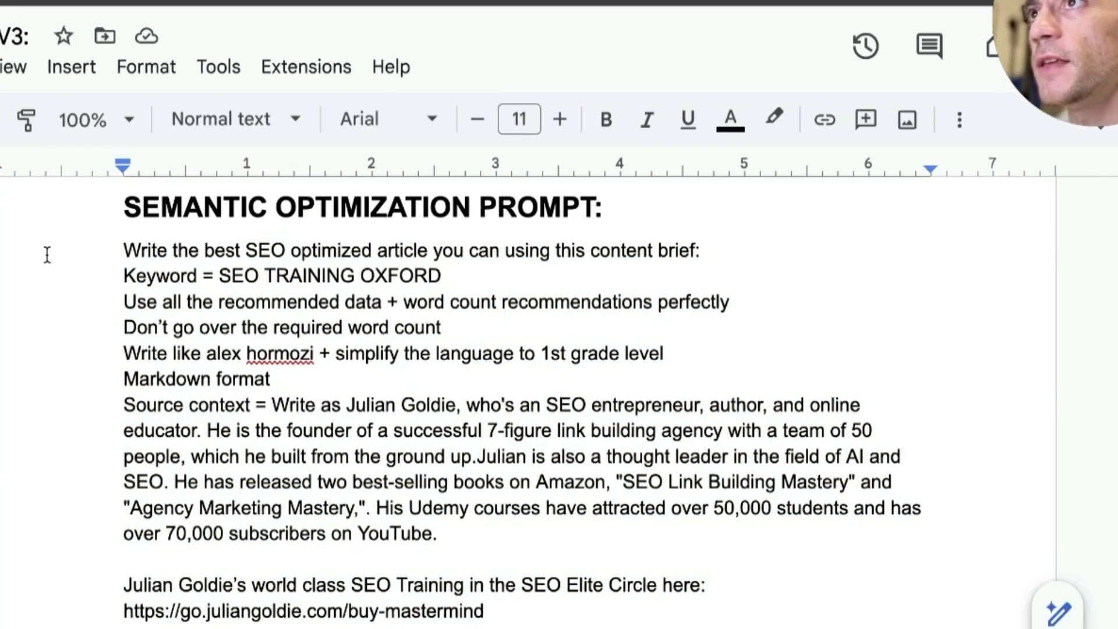
pyautogui.moveTo(46, 254); pyautogui.dragTo(607, 612)
pyautogui.press('Right')
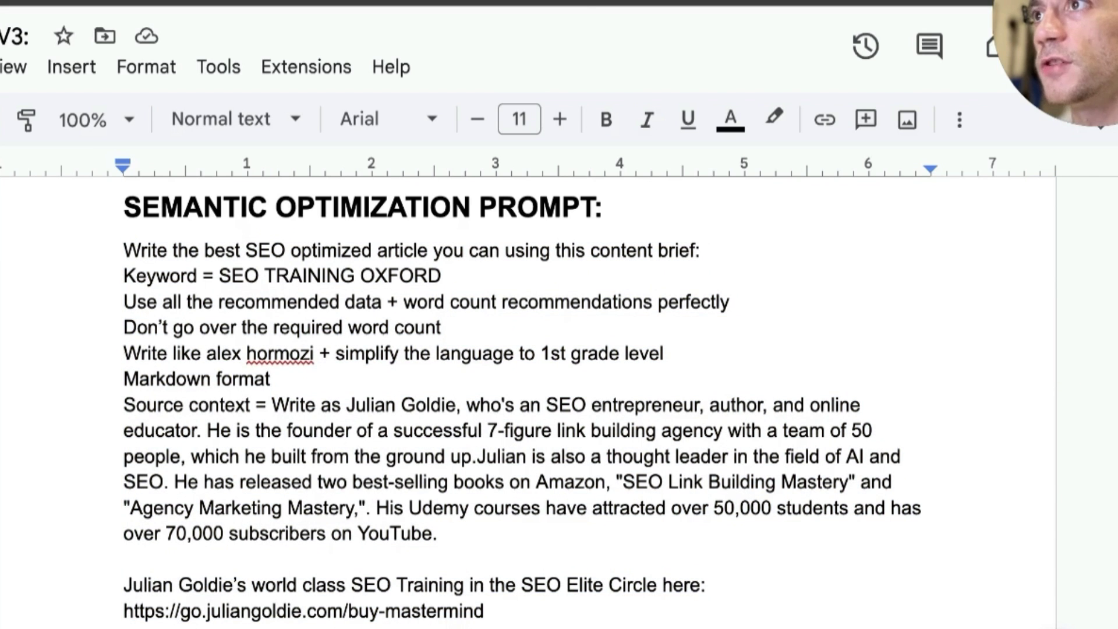
# Extend the selection from the prompt through the end of the keyword list
pyautogui.scroll(-4, 160, 469)
pyautogui.scroll(4, 160, 469)
pyautogui.scroll(-3, 161, 468)
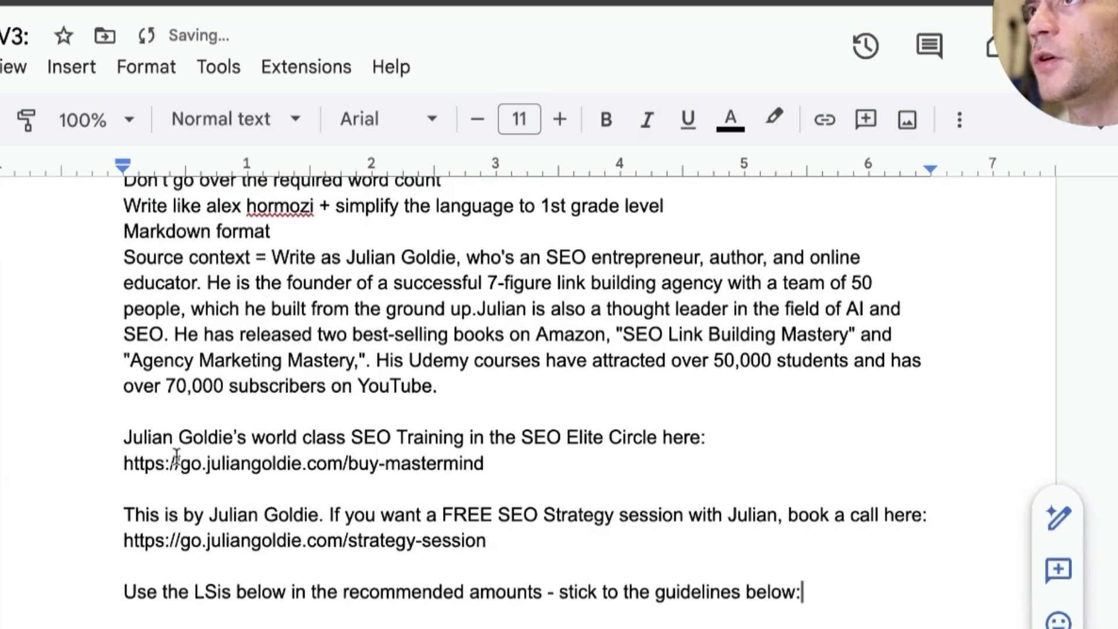
pyautogui.scroll(6, 161, 469)
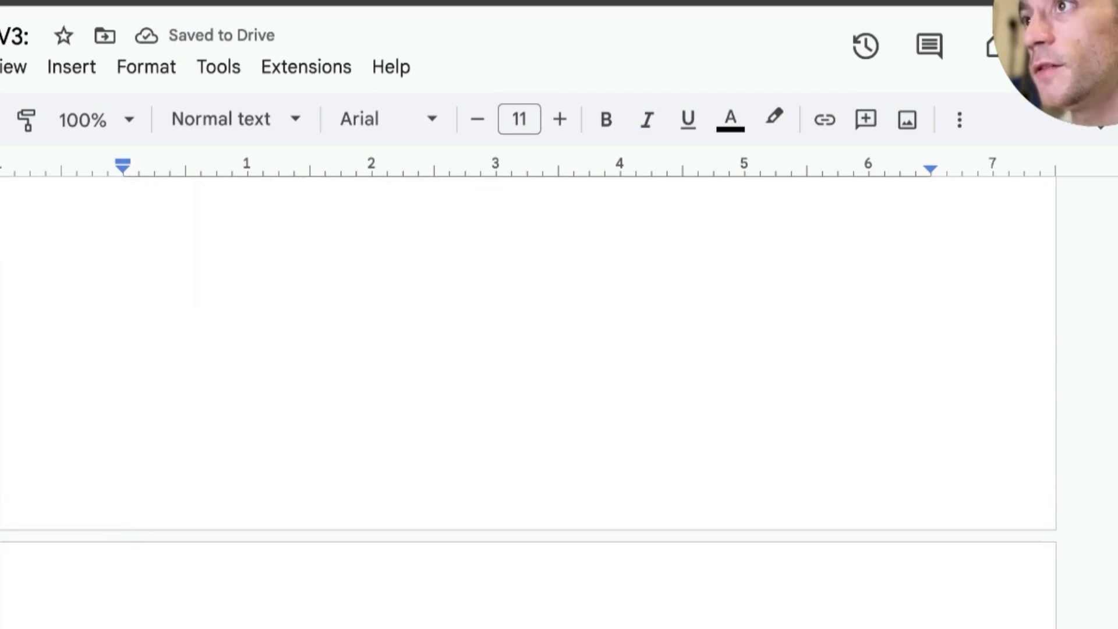
pyautogui.scroll(-15, 524, 402)
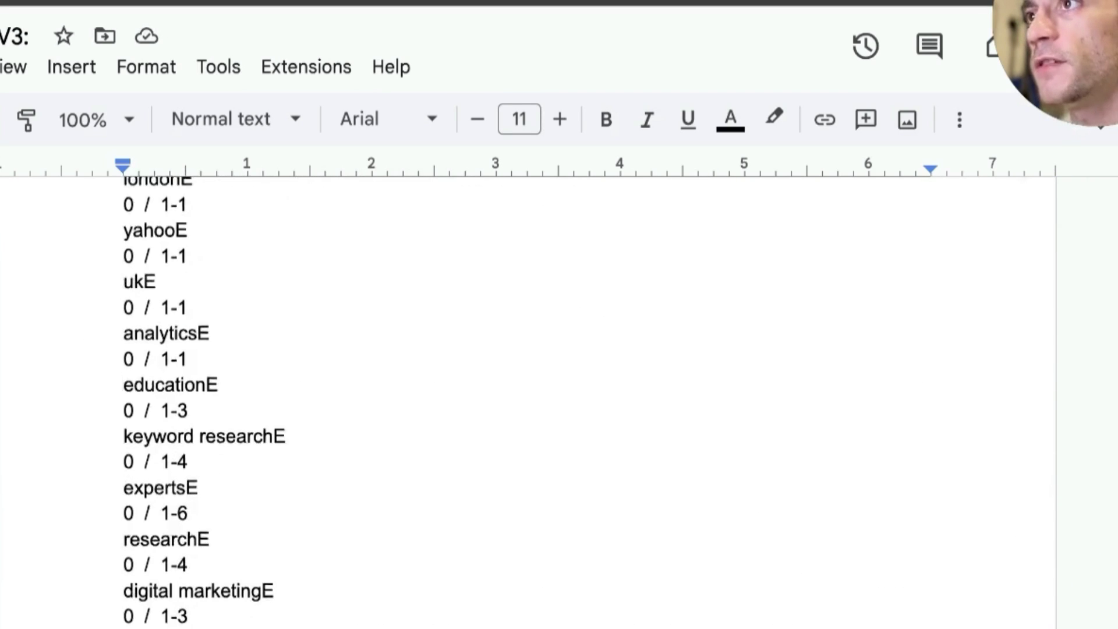
pyautogui.scroll(-15, 300, 591)
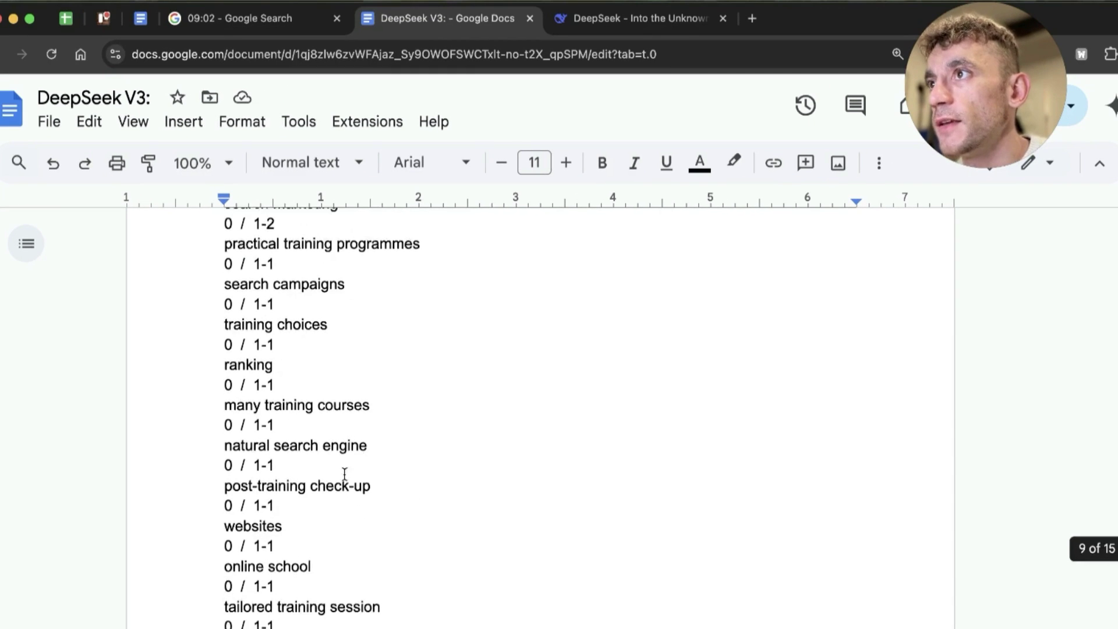
pyautogui.scroll(-20, 344, 473)
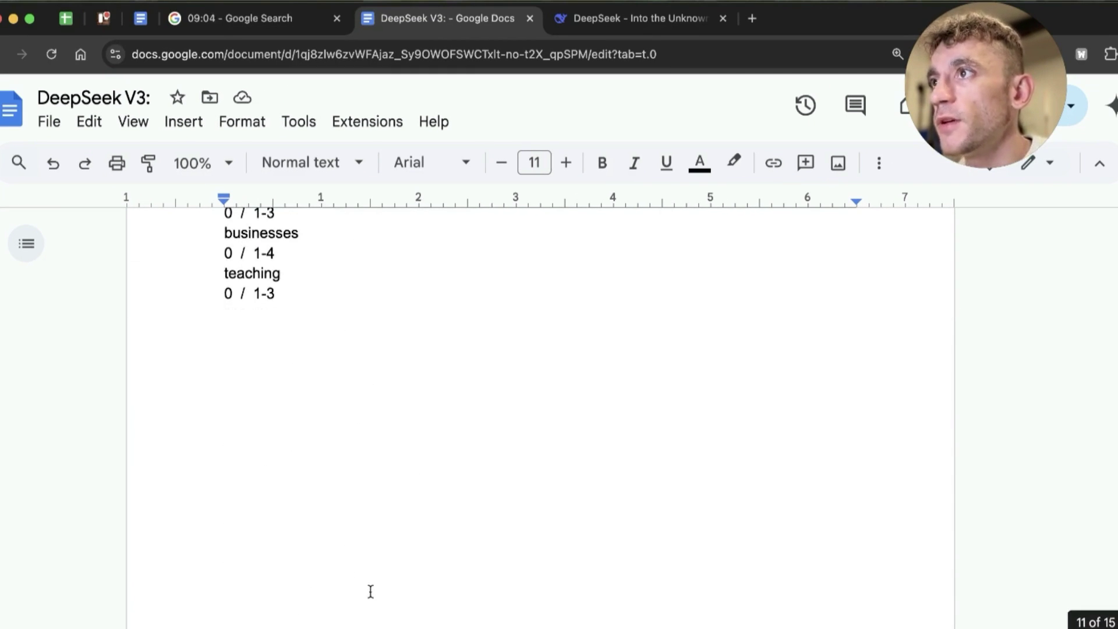
pyautogui.keyDown('shift'); pyautogui.click(324, 349); pyautogui.keyUp('shift')
pyautogui.scroll(20, 337, 337)
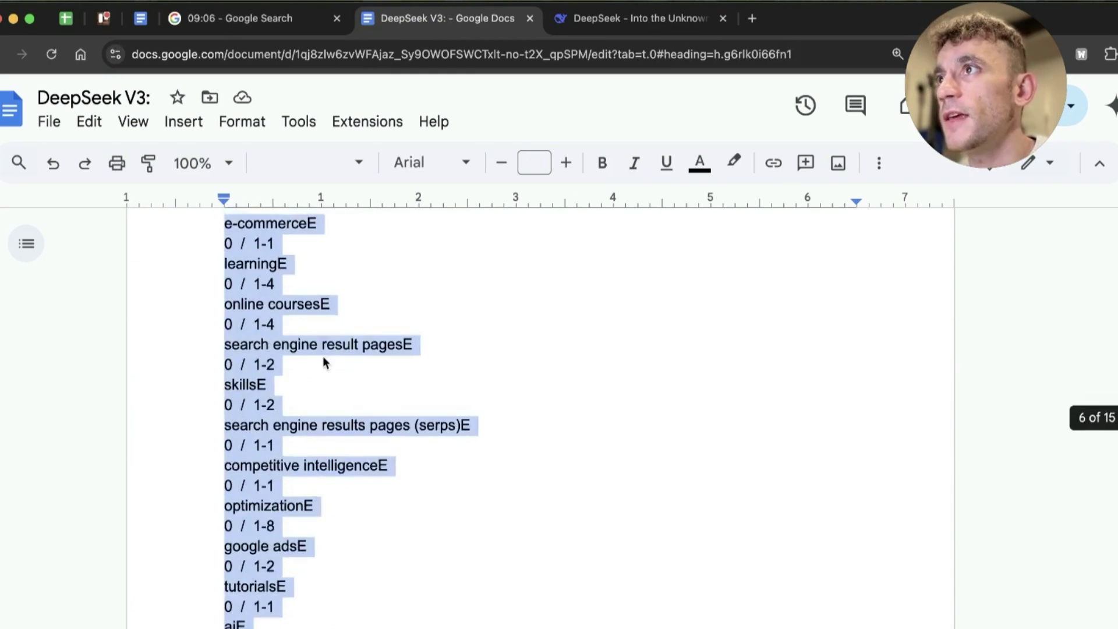
pyautogui.scroll(15, 382, 393)
pyautogui.scroll(-10, 406, 382)
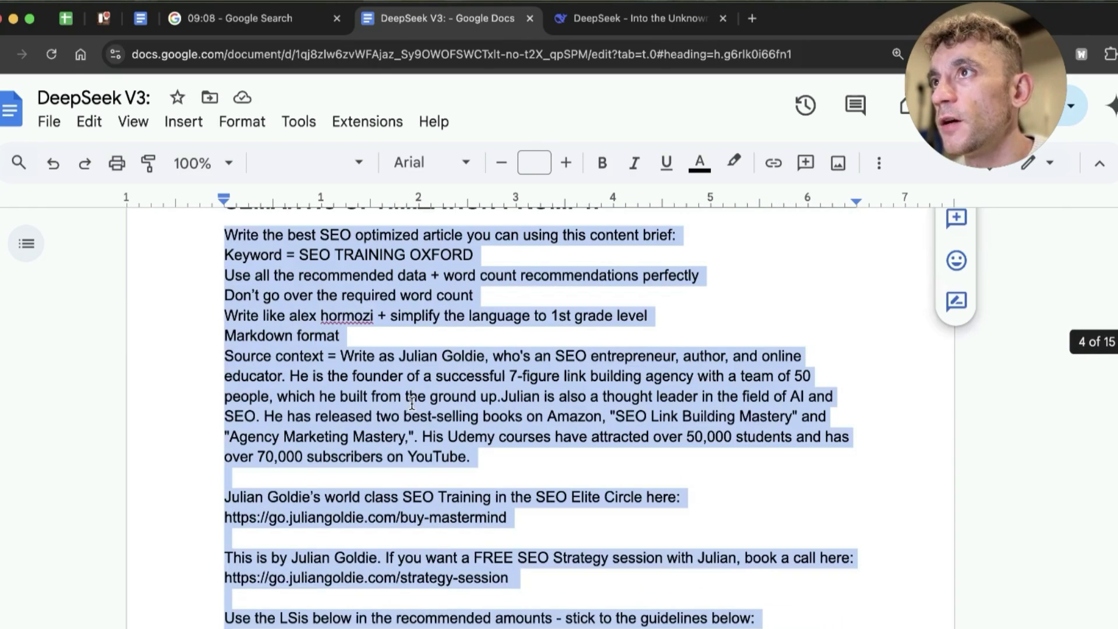
pyautogui.scroll(2, 418, 400)
# Send the pasted Oxford SEO article prompt to DeepSeek with DeepThink reasoning turned on
pyautogui.hotkey('ctrl', 'Tab')
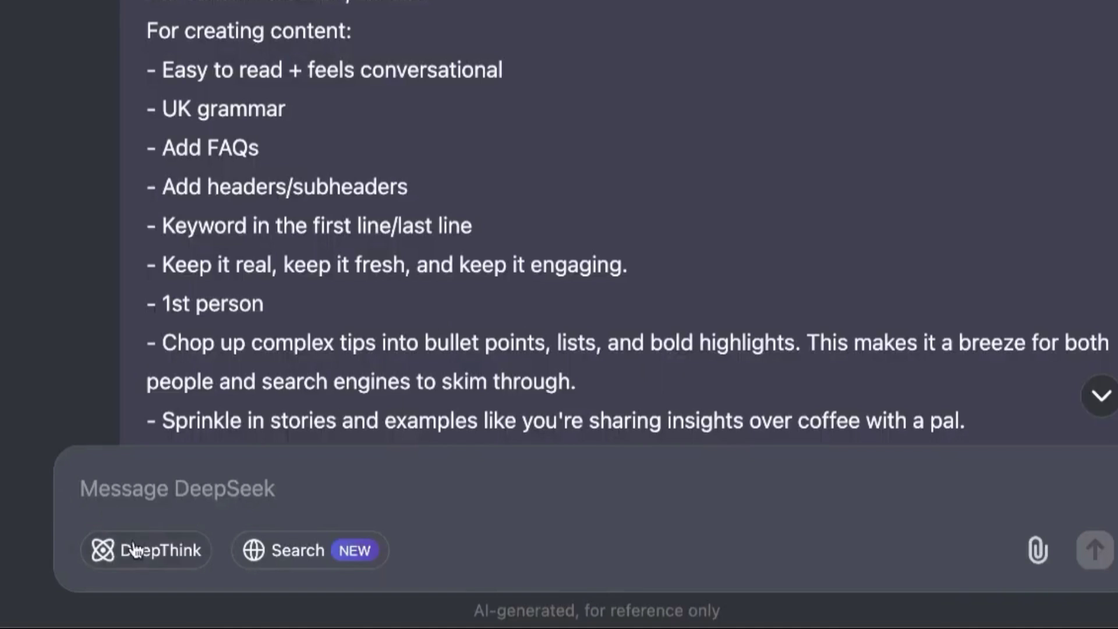
pyautogui.click(132, 550)
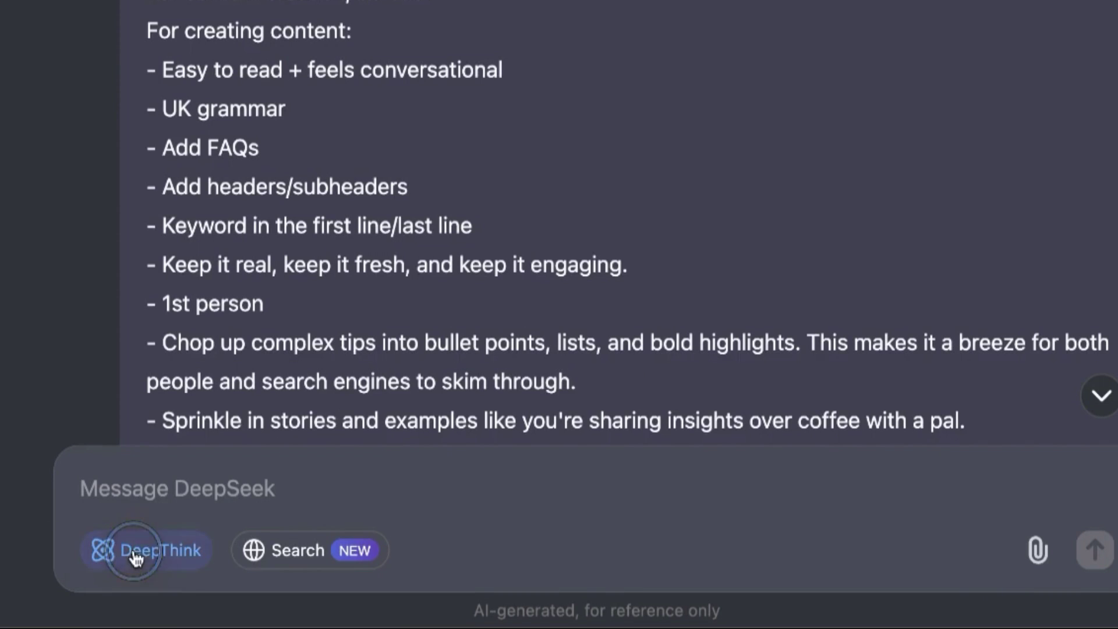
pyautogui.click(202, 489)
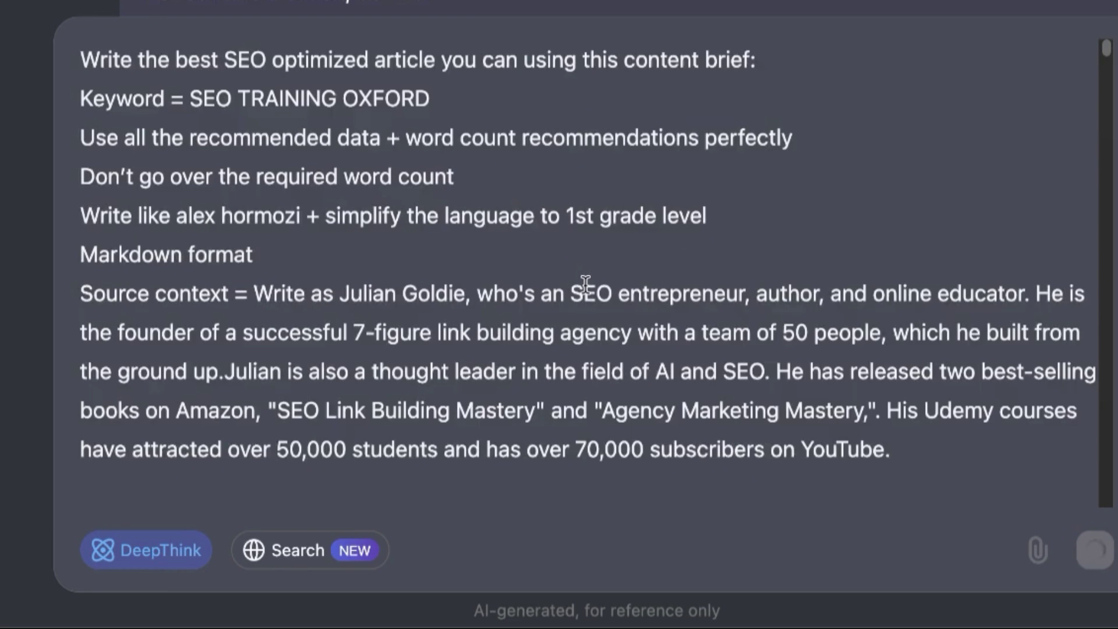
pyautogui.press('Return')
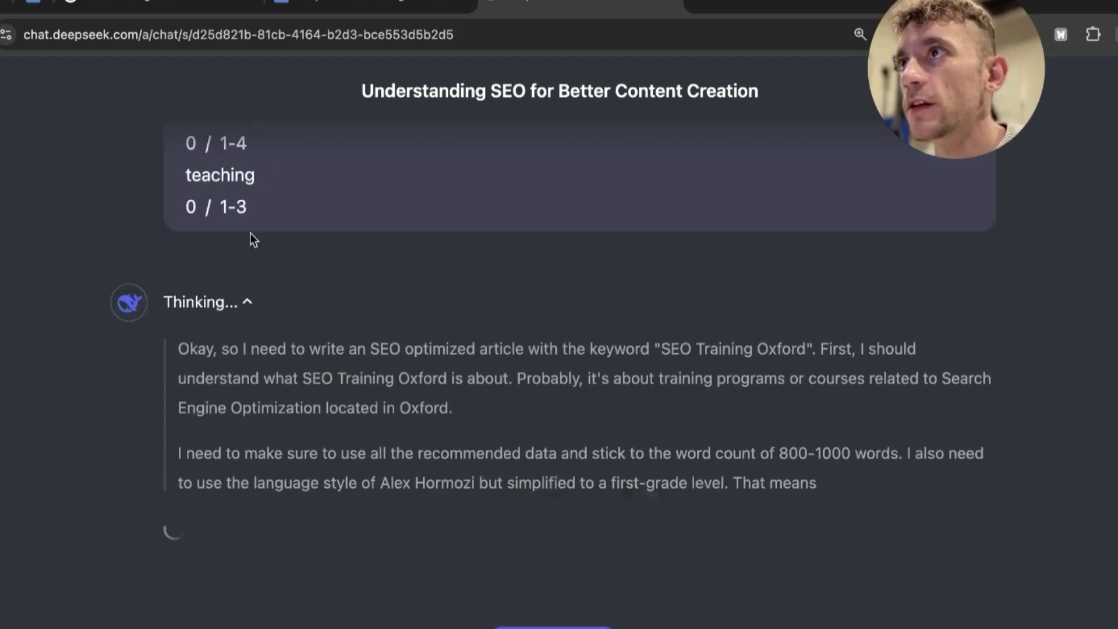
# Highlight passages of DeepSeek's reasoning, including the sentence about including LSI terms
pyautogui.scroll(-3, 174, 187)
pyautogui.scroll(2, 170, 215)
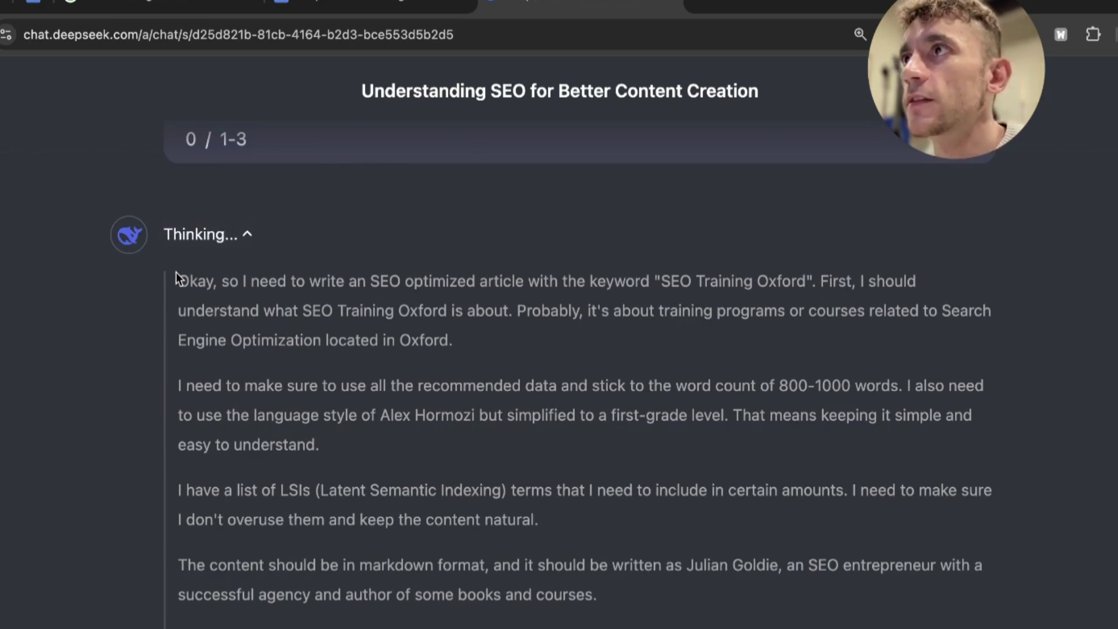
pyautogui.moveTo(176, 278); pyautogui.dragTo(512, 285)
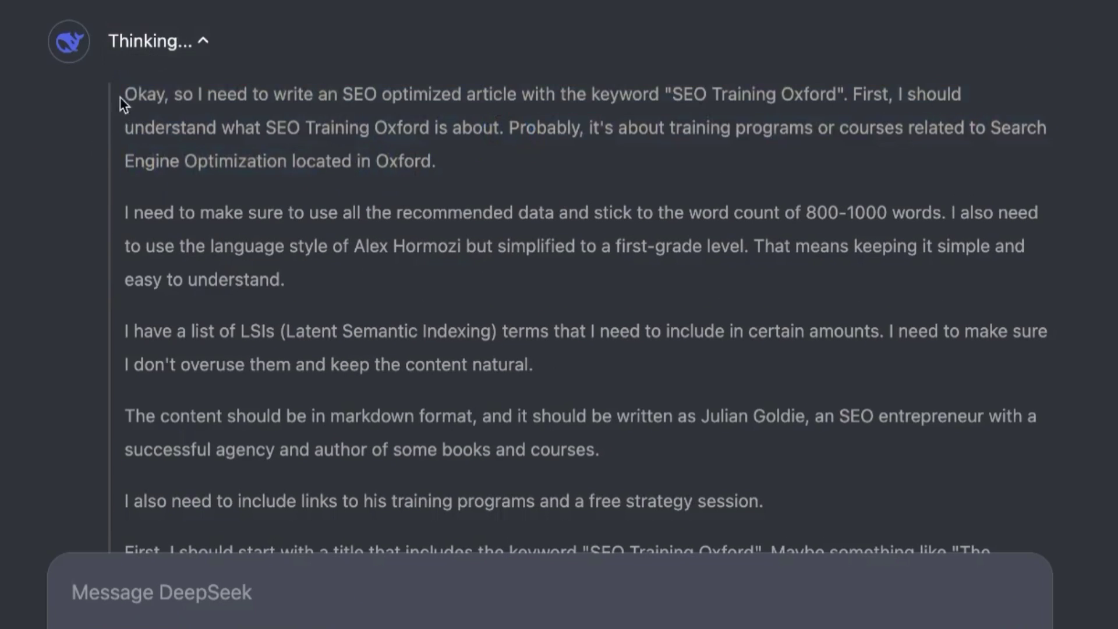
pyautogui.moveTo(144, 97); pyautogui.dragTo(289, 97)
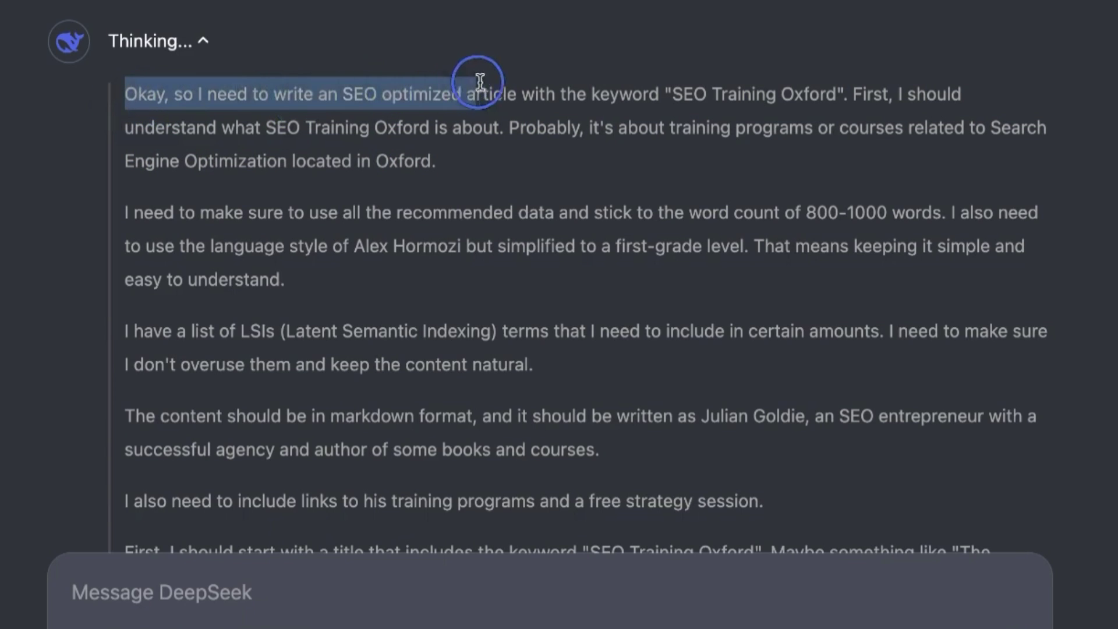
pyautogui.moveTo(492, 82); pyautogui.dragTo(693, 93)
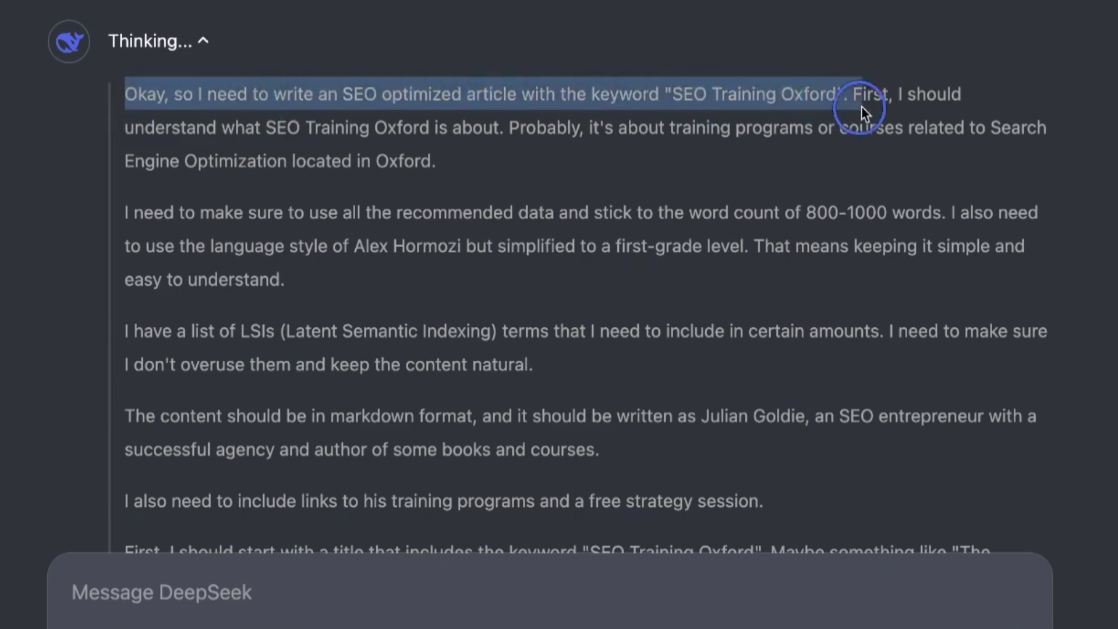
pyautogui.moveTo(865, 112); pyautogui.dragTo(905, 169)
pyautogui.click(428, 221)
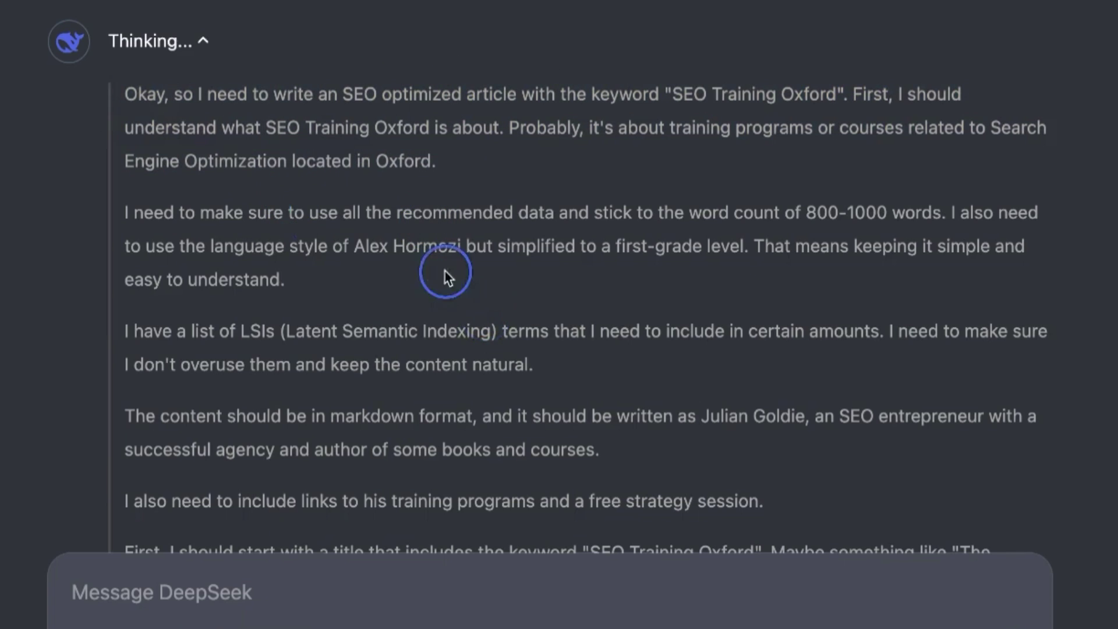
pyautogui.moveTo(310, 333); pyautogui.dragTo(639, 360)
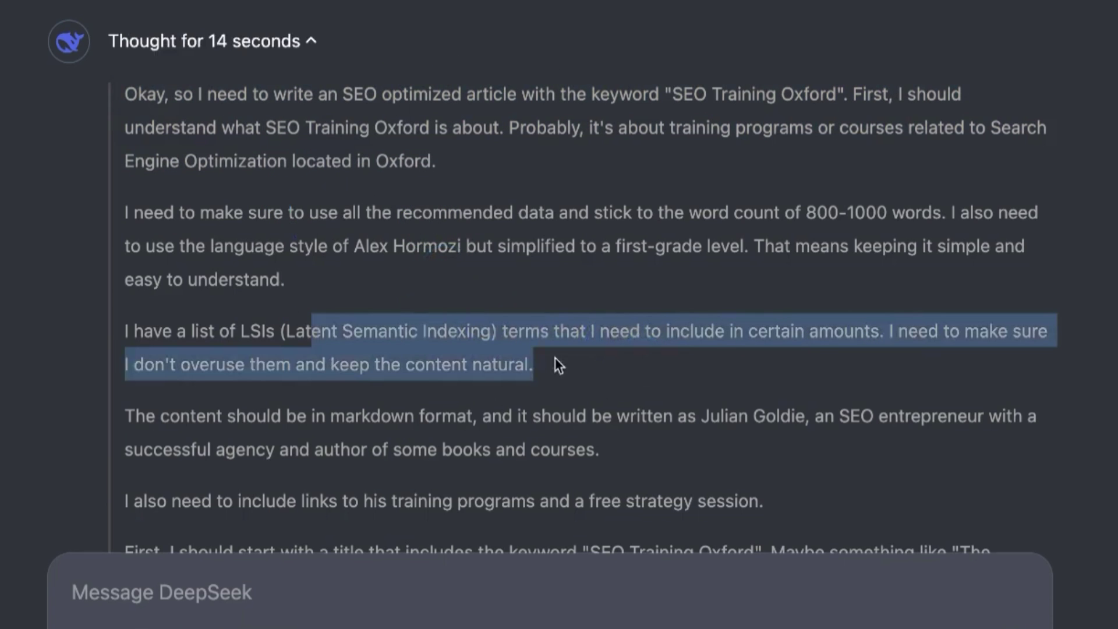
pyautogui.scroll(-10, 721, 367)
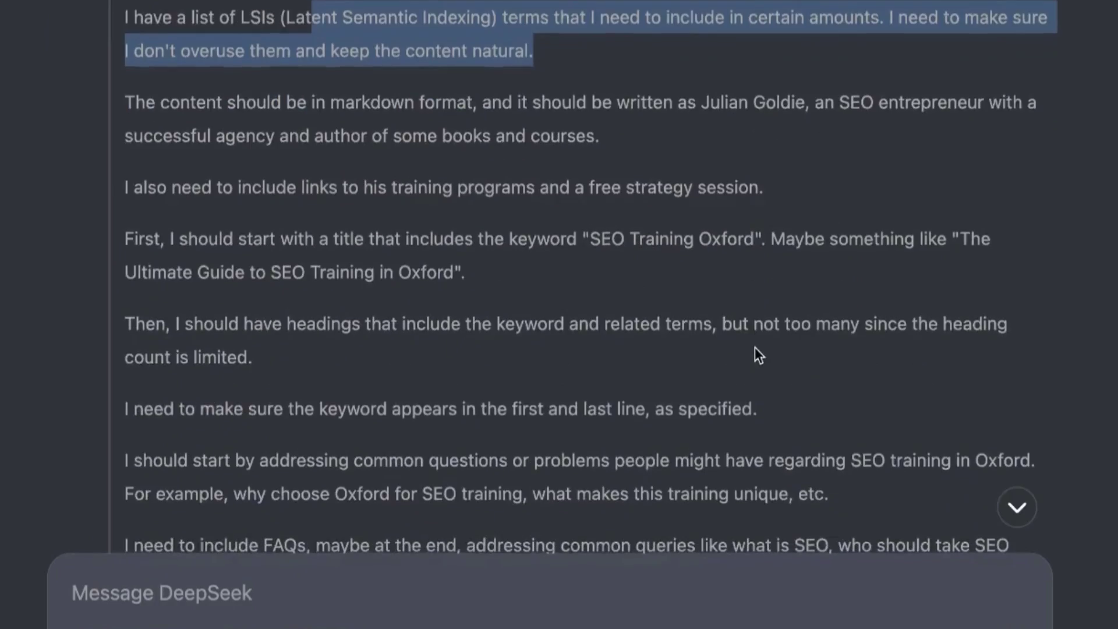
pyautogui.scroll(10, 730, 375)
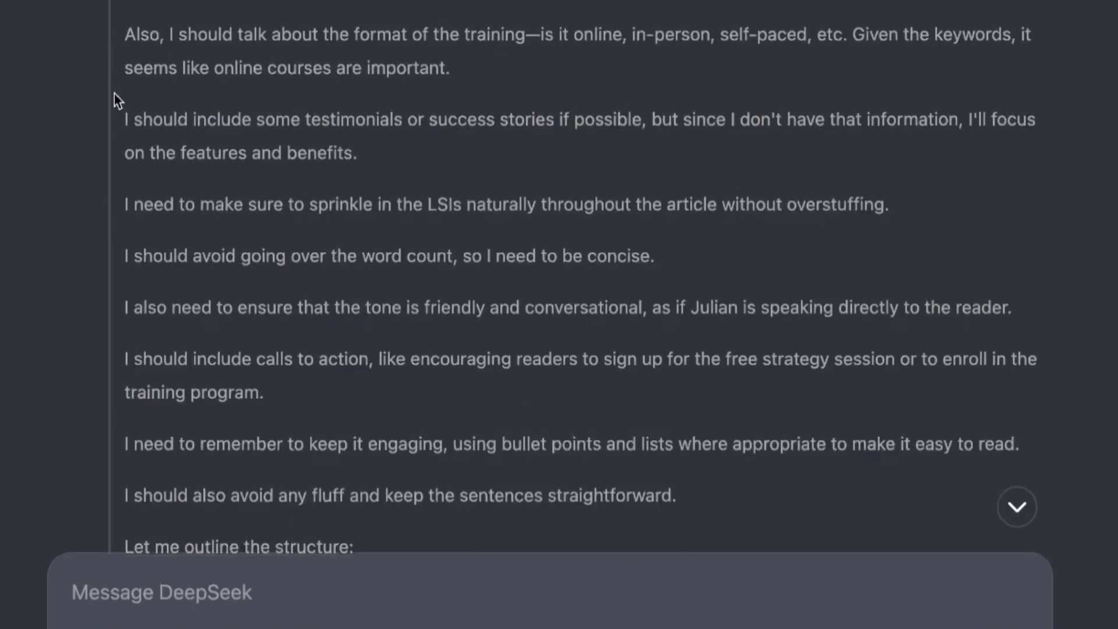
pyautogui.click(125, 68)
# Count the words in the reasoning up to the plan line with Word Counter Plus
pyautogui.scroll(-15, 452, 387)
pyautogui.scroll(-8, 400, 397)
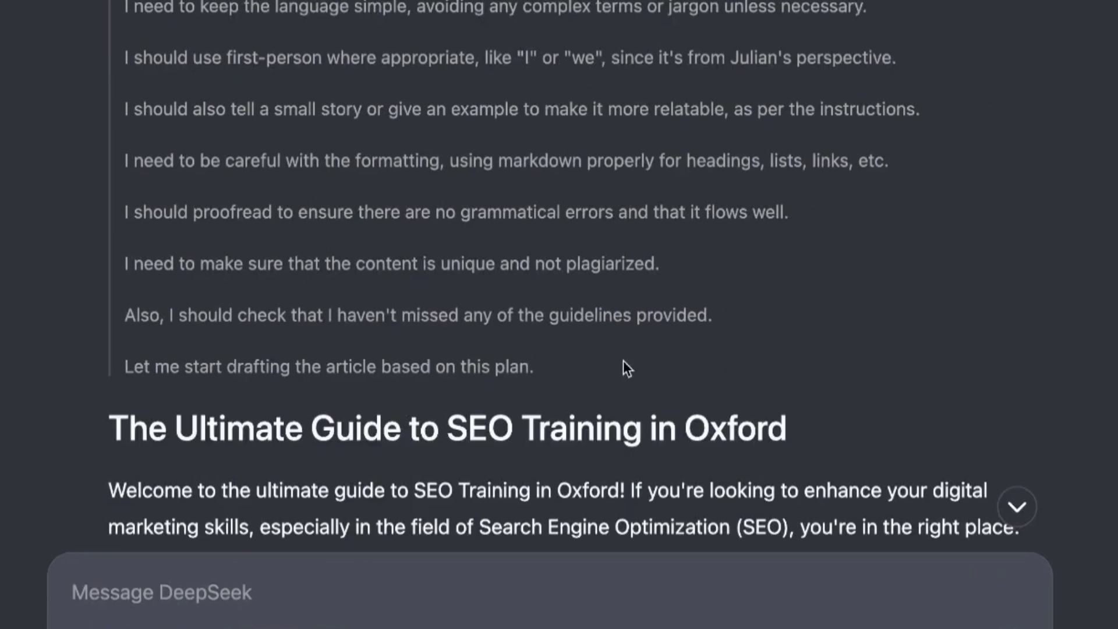
pyautogui.keyDown('shift'); pyautogui.click(675, 368); pyautogui.keyUp('shift')
pyautogui.rightClick(257, 223)
pyautogui.click(415, 419)
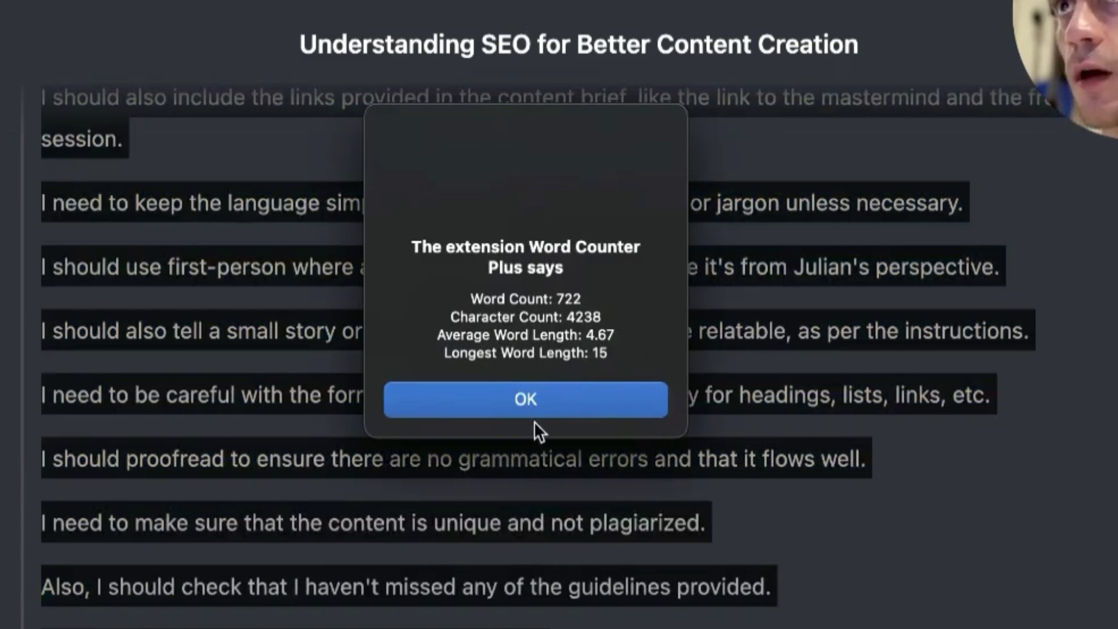
pyautogui.click(532, 400)
pyautogui.click(539, 486)
# Select the article alone, from its main heading to the end, and count its words with Word Counter Plus
pyautogui.scroll(-5, 539, 487)
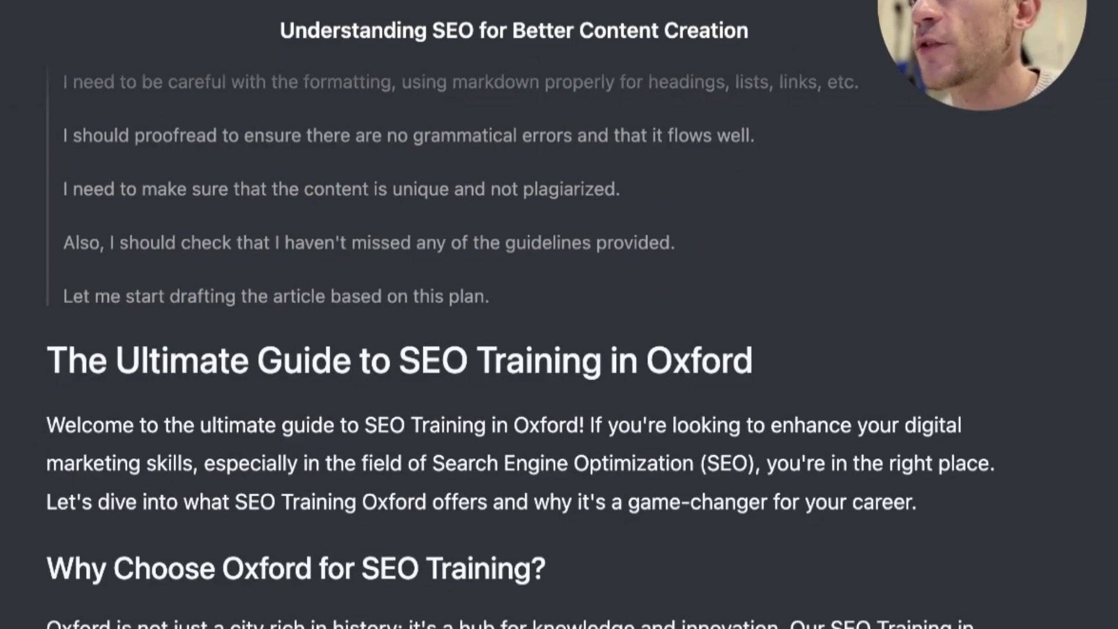
pyautogui.scroll(5, 116, 342)
pyautogui.click(492, 607)
pyautogui.keyDown('shift'); pyautogui.click(149, 239); pyautogui.keyUp('shift')
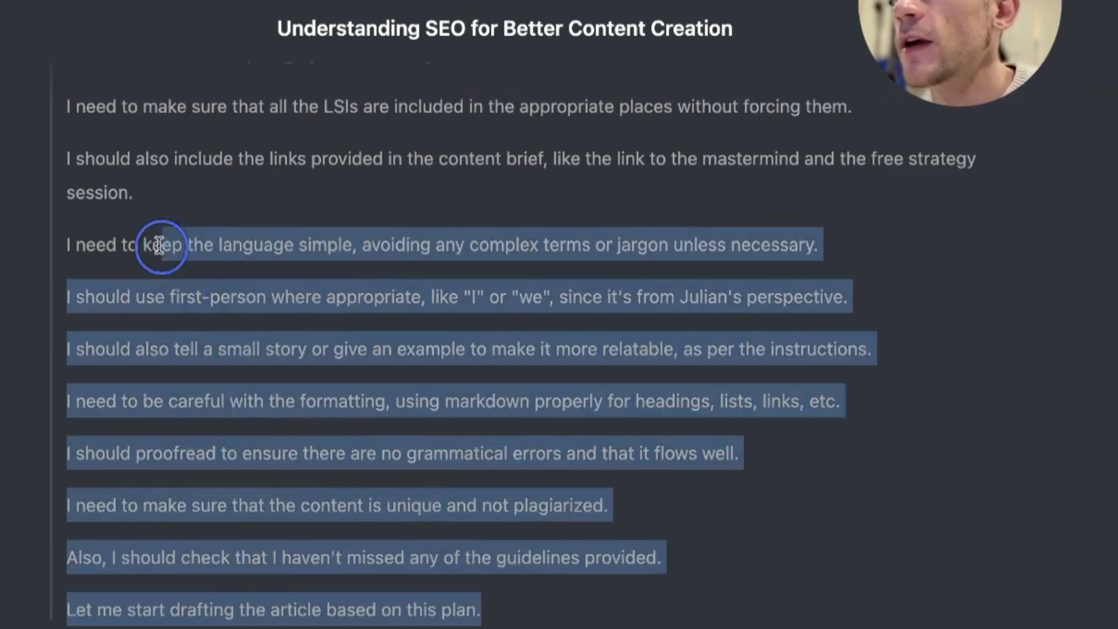
pyautogui.click(127, 378)
pyautogui.scroll(-5, 127, 378)
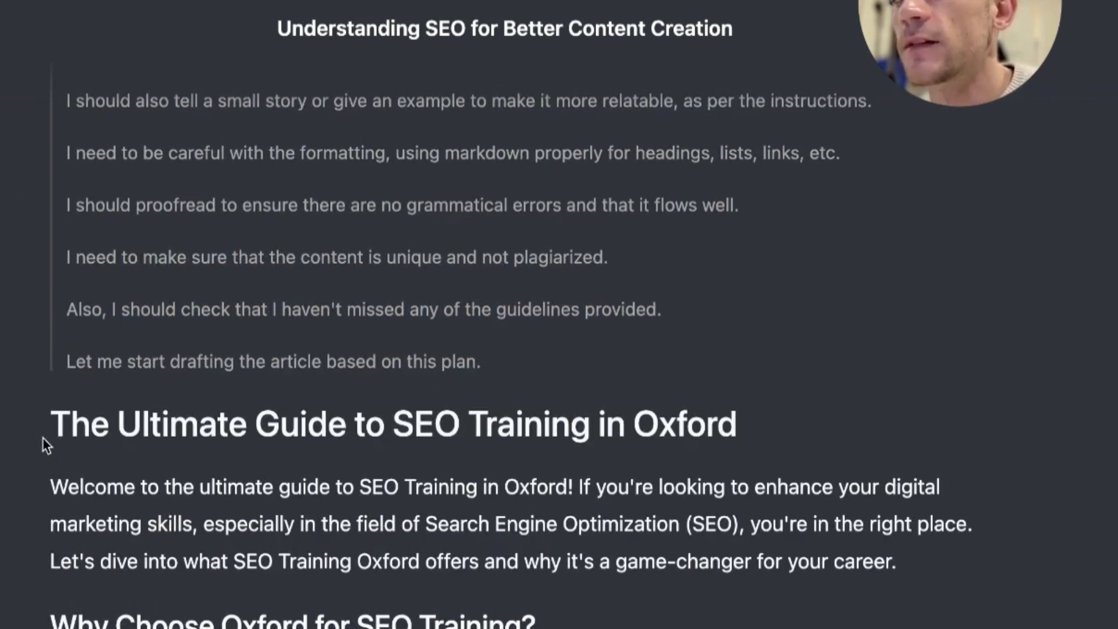
pyautogui.click(54, 425)
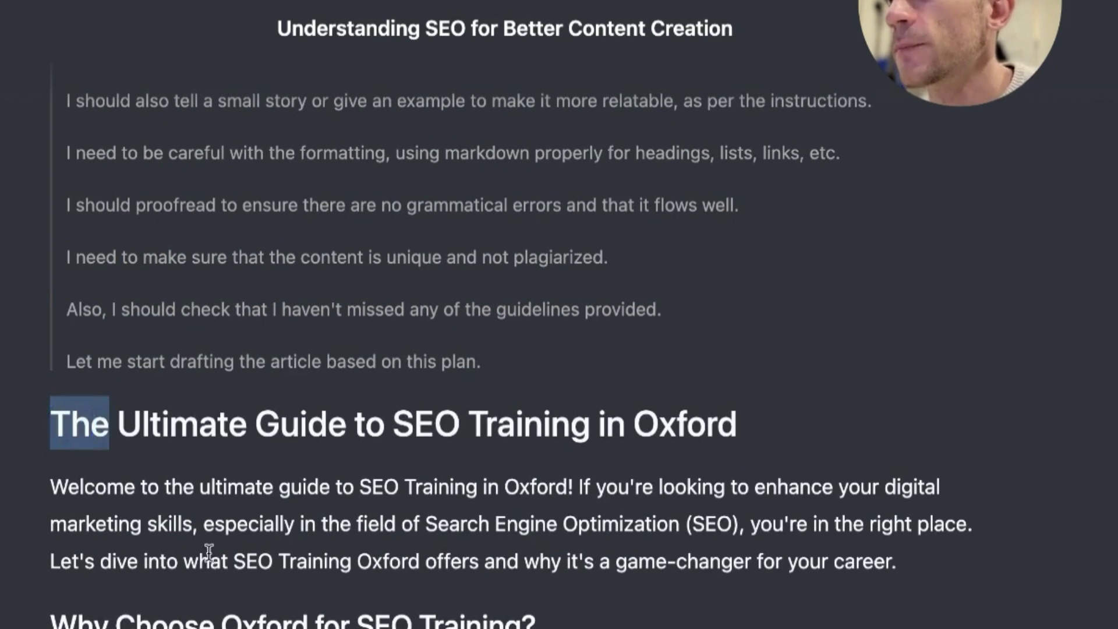
pyautogui.scroll(-20, 196, 549)
pyautogui.keyDown('shift'); pyautogui.click(549, 485); pyautogui.keyUp('shift')
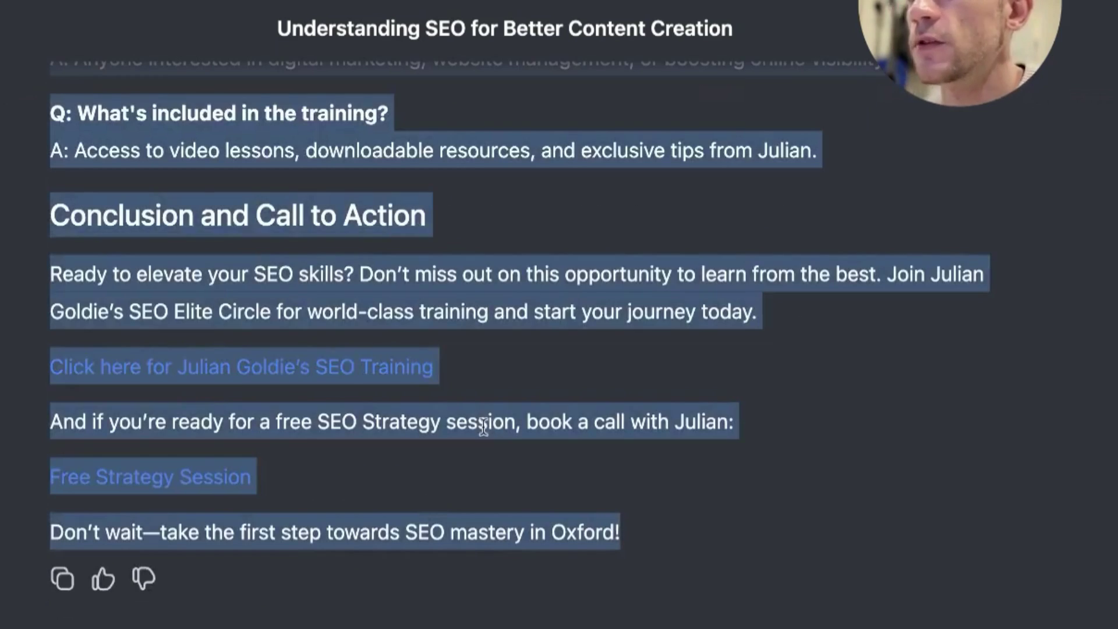
pyautogui.rightClick(288, 283)
pyautogui.click(390, 473)
pyautogui.click(408, 298)
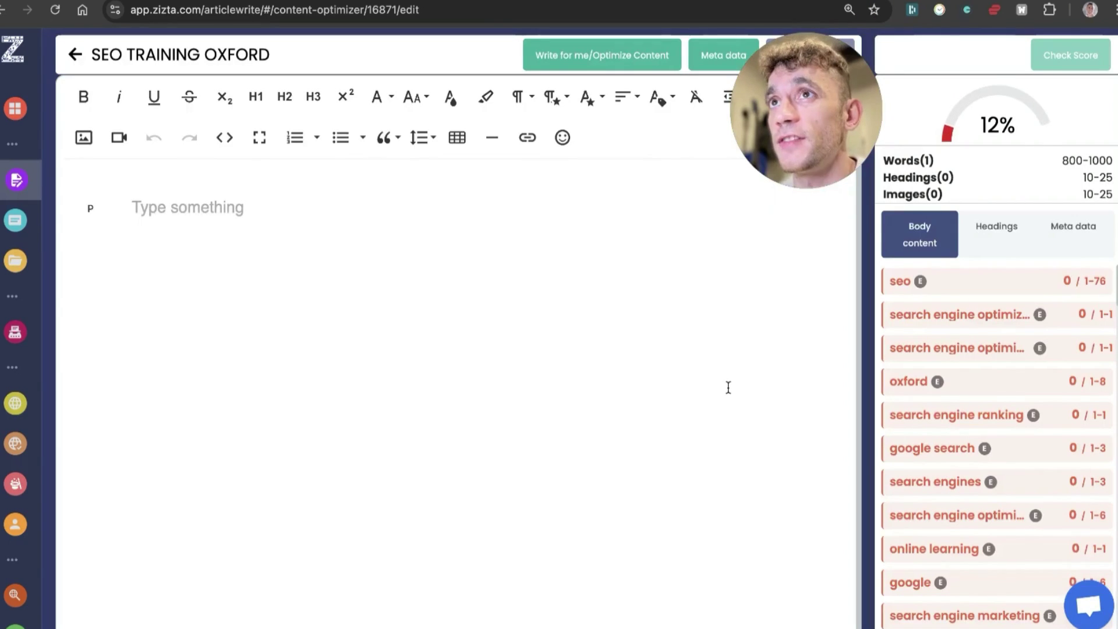
# Paste the 971-word Oxford article into Zizta for a 45% score, then select all keyword usage rows
pyautogui.press('super+v')
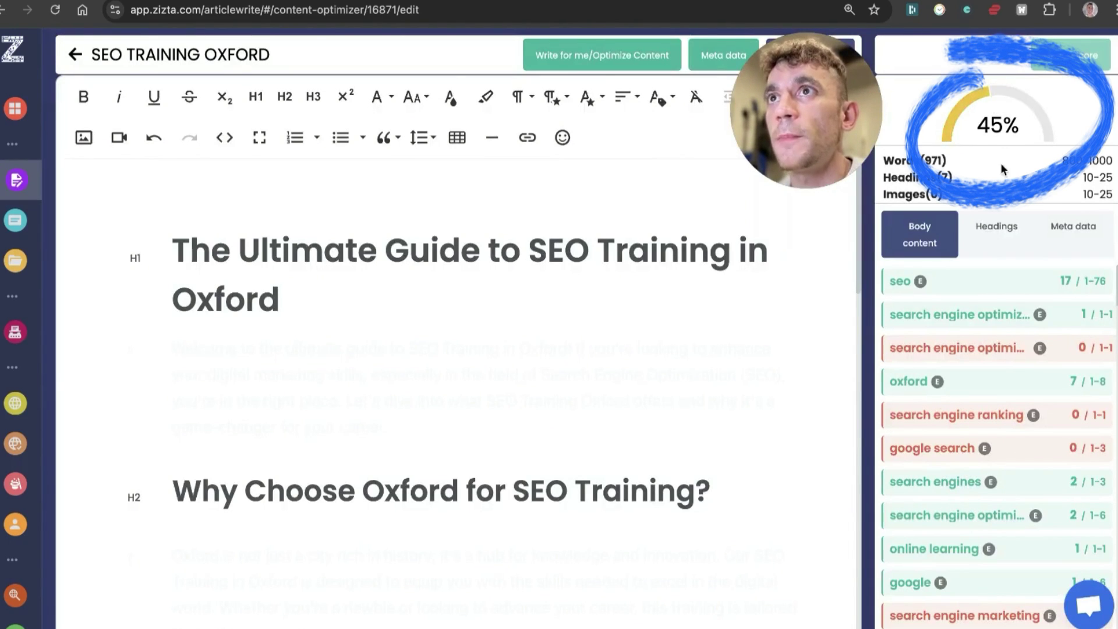
pyautogui.click(1056, 132)
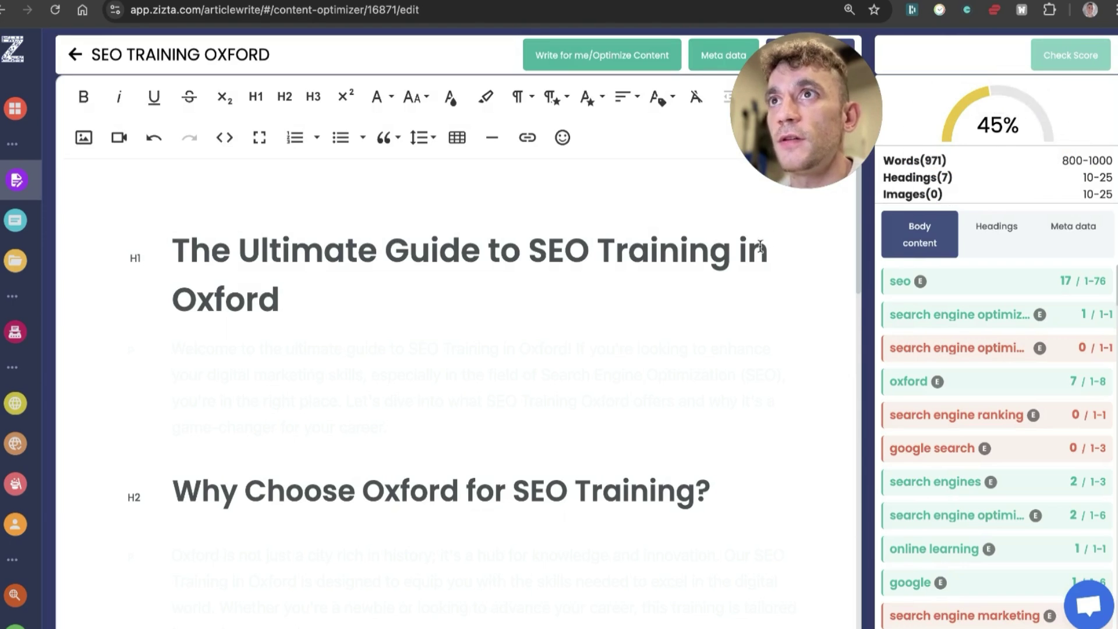
pyautogui.scroll(-10, 997, 338)
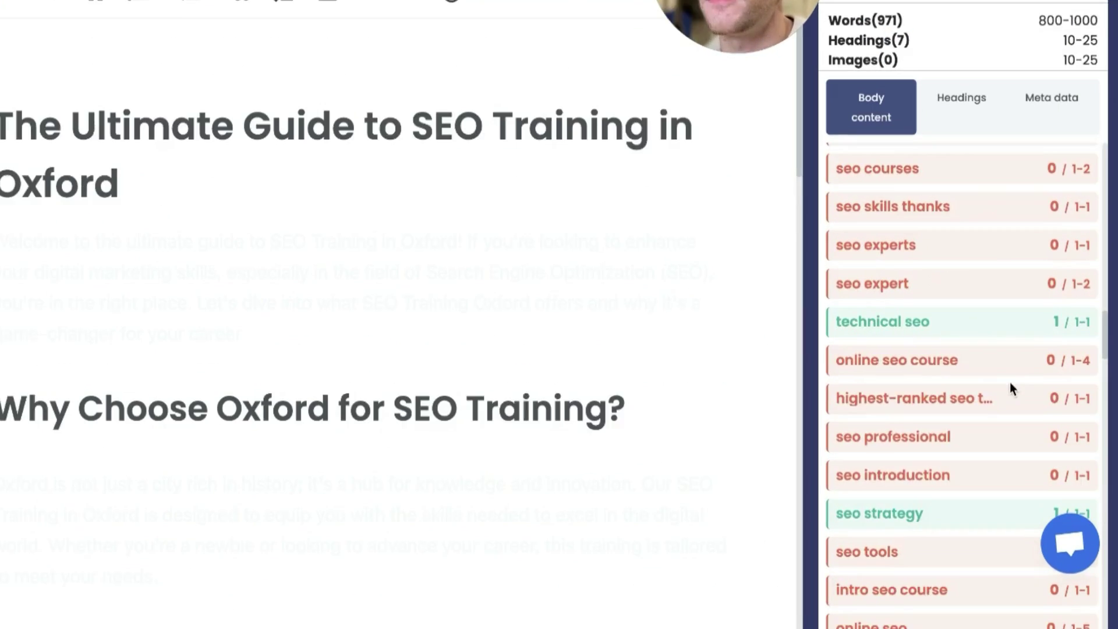
pyautogui.scroll(10, 984, 407)
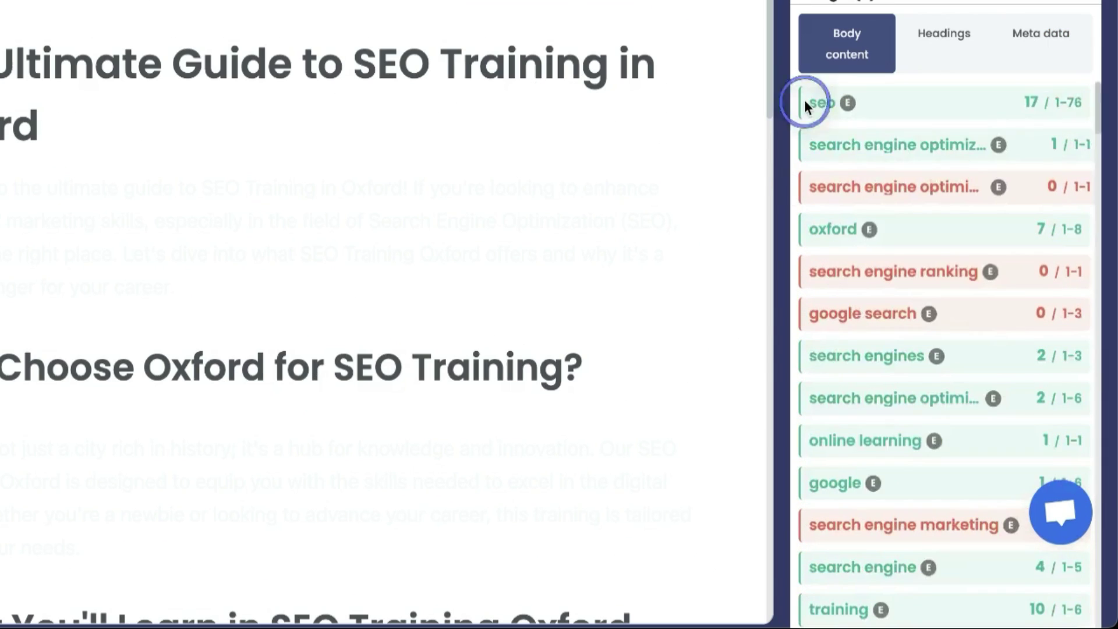
pyautogui.scroll(-15, 819, 429)
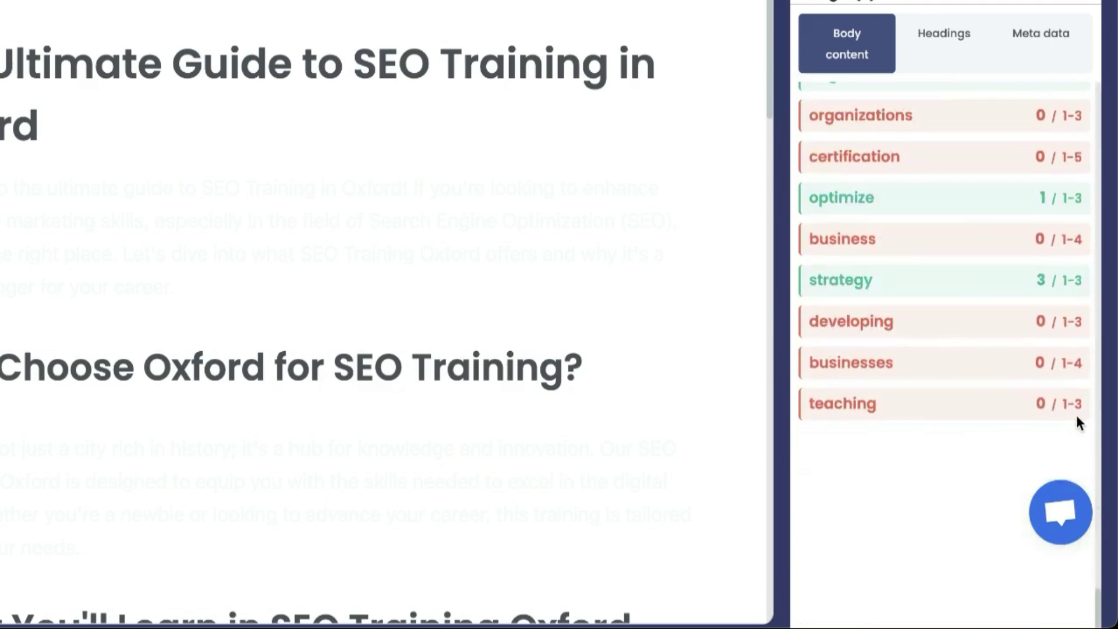
pyautogui.tripleClick(1078, 420)
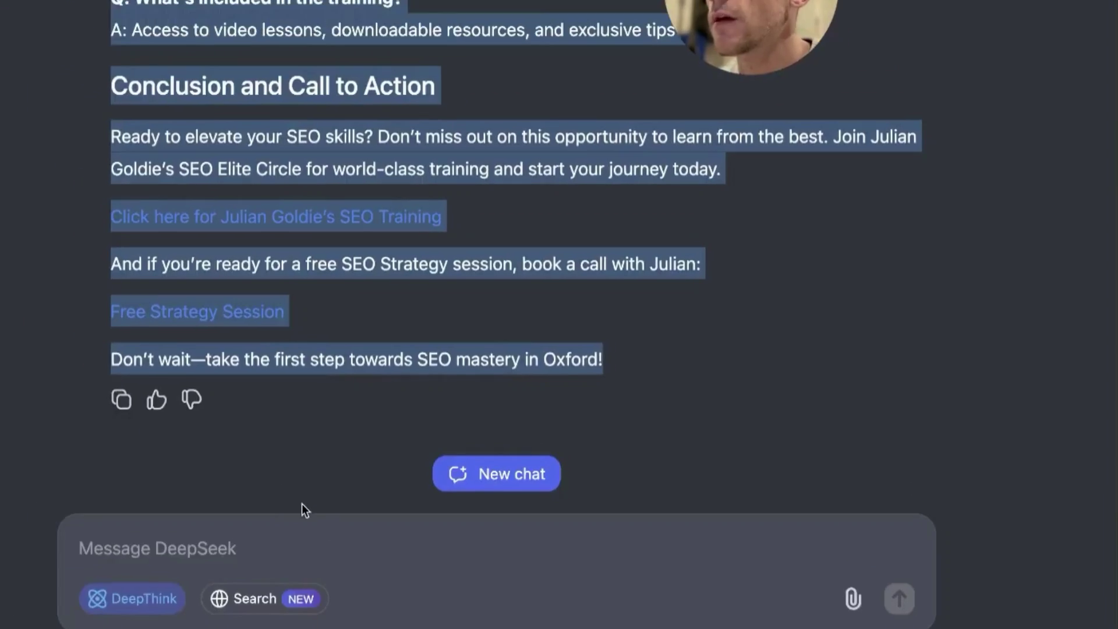
# Paste the keyword usage list into DeepSeek's message box, headed by 'Make sure you use these LSis in'
pyautogui.click(396, 541)
pyautogui.press('super+v')
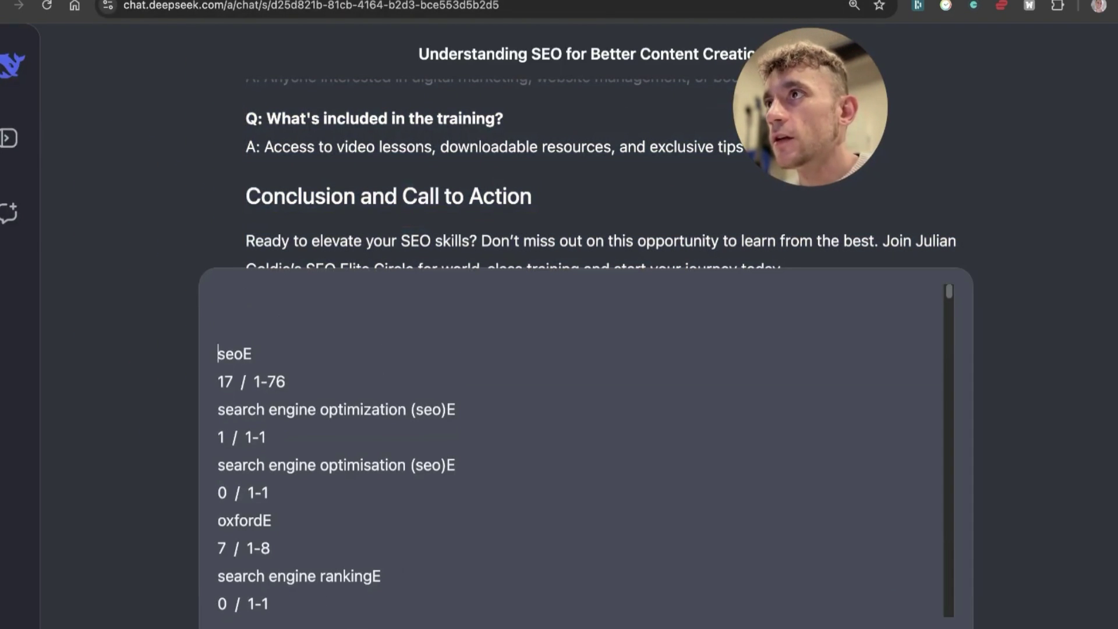
pyautogui.write('Make ')
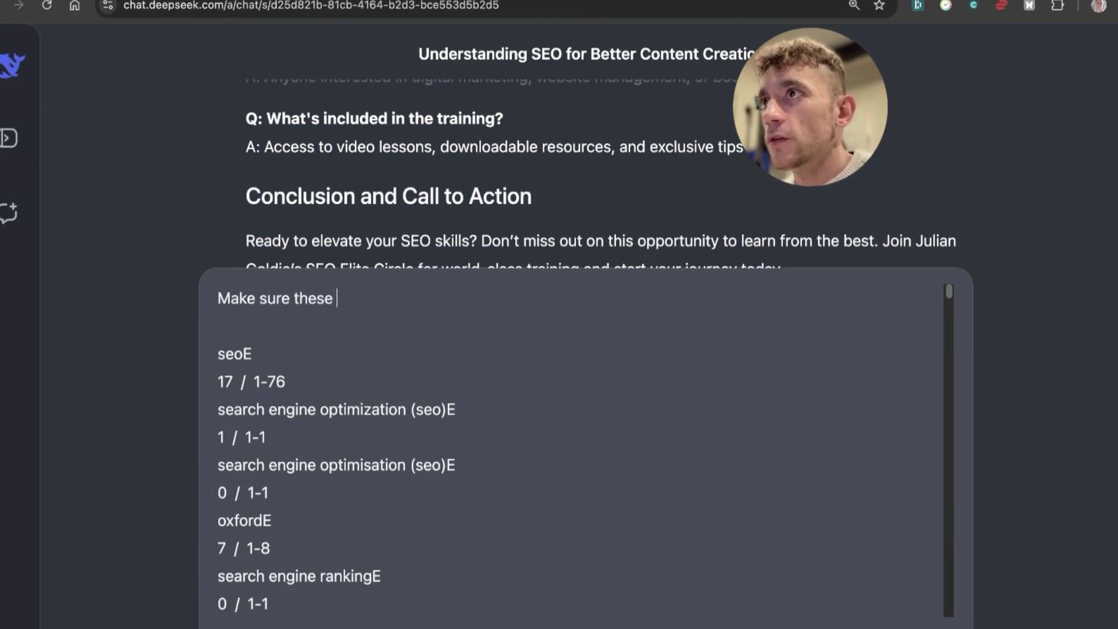
pyautogui.write('sure you use these LSis in')
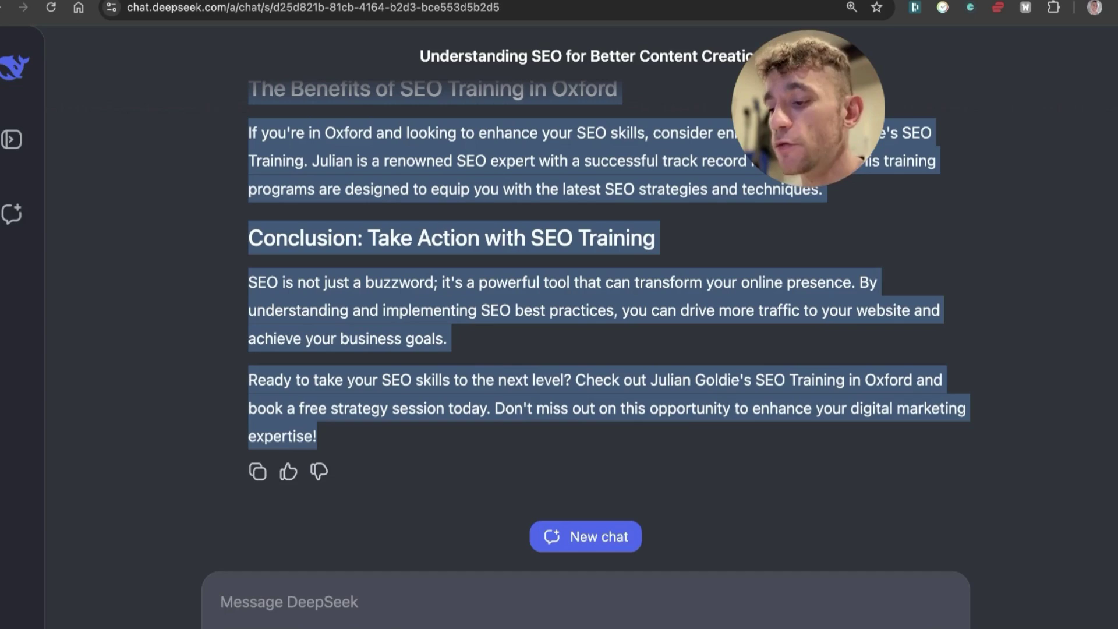
# Open ChatGPT in a new tab, switch to the o1 model, and clear the wrongly pasted article
pyautogui.press('super+t')
pyautogui.write('c')
pyautogui.press('Down')
pyautogui.press('Return')
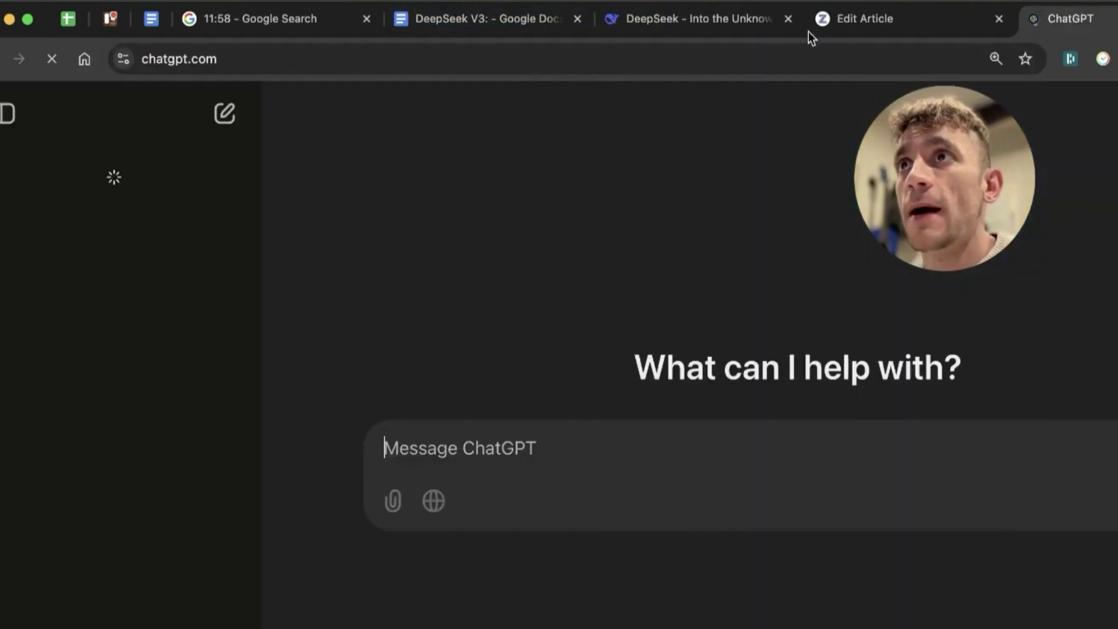
pyautogui.click(342, 105)
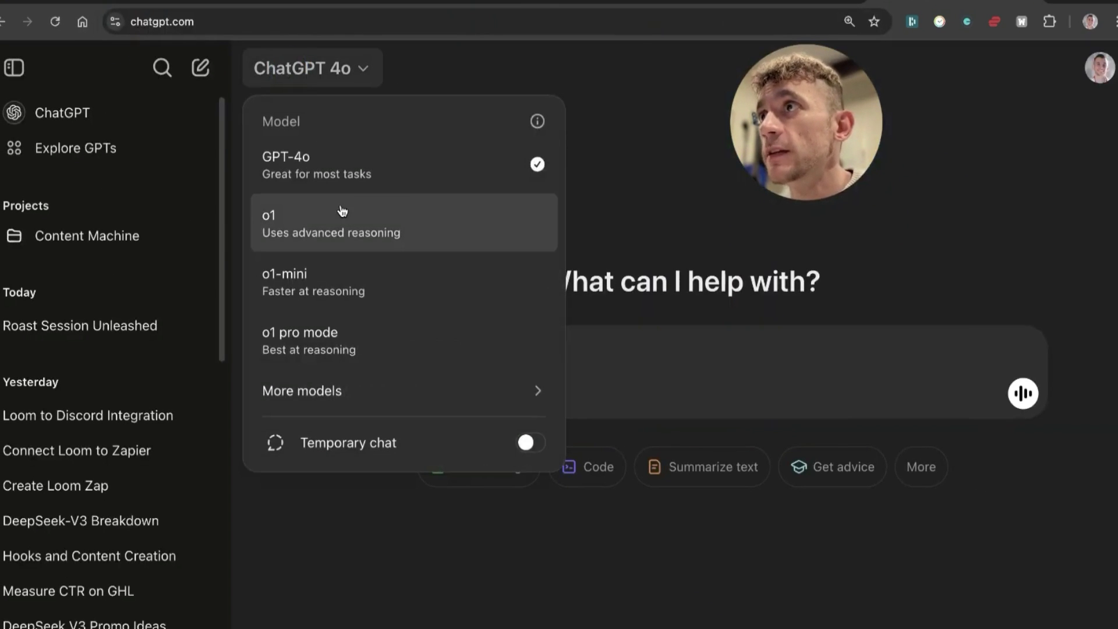
pyautogui.click(341, 211)
pyautogui.press('super+v')
pyautogui.scroll(10, 344, 309)
pyautogui.press('super+a')
pyautogui.press('BackSpace')
# Send the SEO Training Oxford brief with its keyword usage list to o1
pyautogui.hotkey('ctrl', 'shift', 'Tab')
pyautogui.scroll(15, 366, 185)
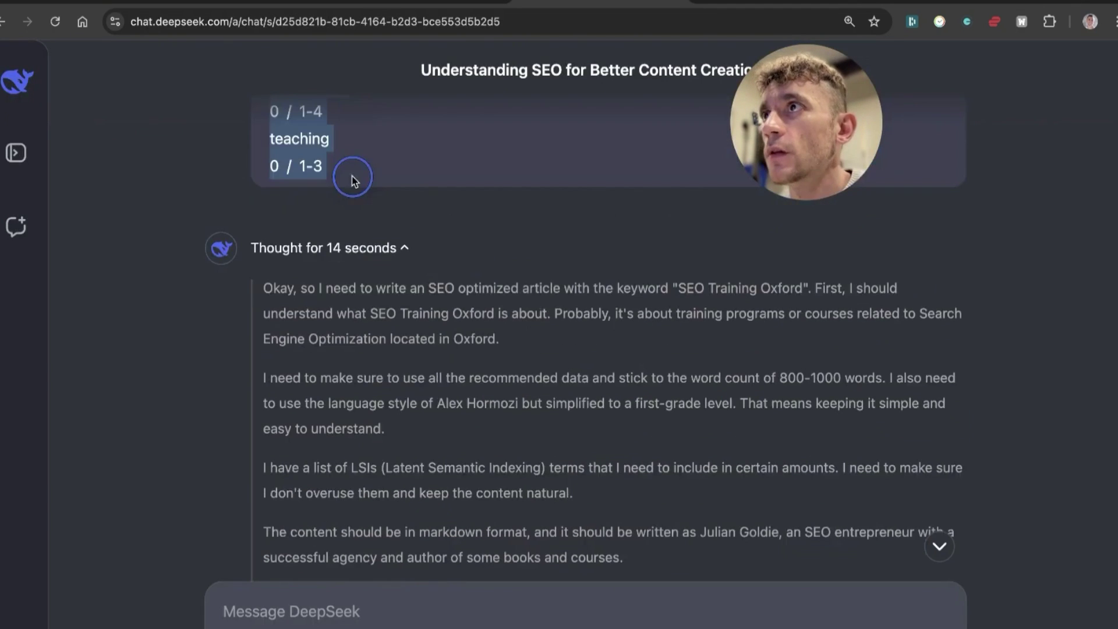
pyautogui.hotkey('ctrl', 'shift', 'Tab')
pyautogui.hotkey('ctrl', 'shift', 'Tab')
pyautogui.press('super+v')
pyautogui.press('Return')
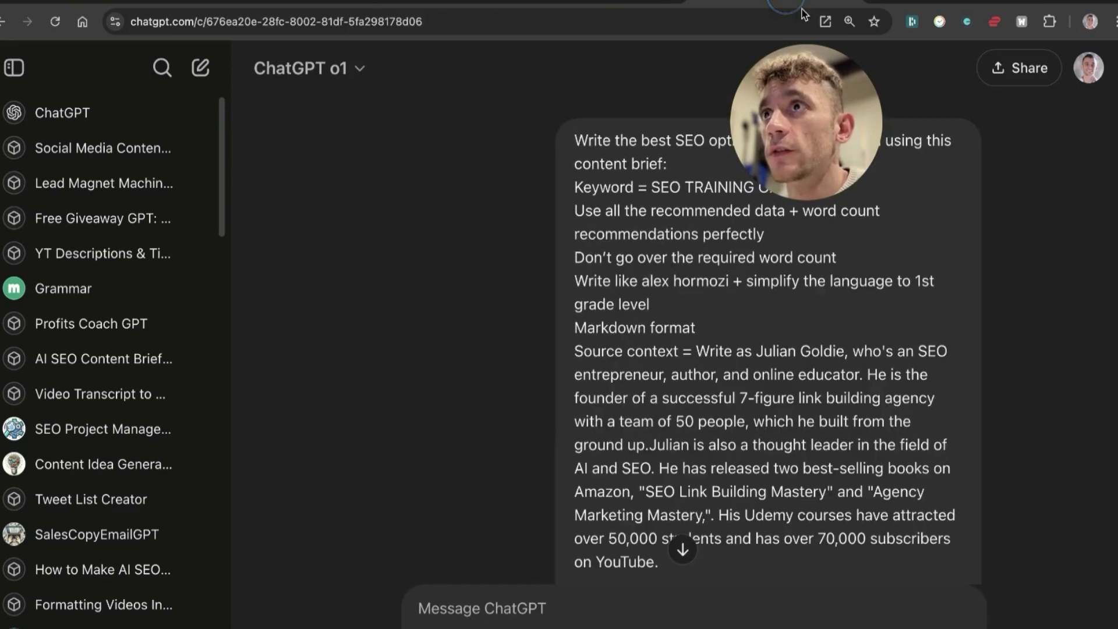
pyautogui.scroll(-10, 721, 534)
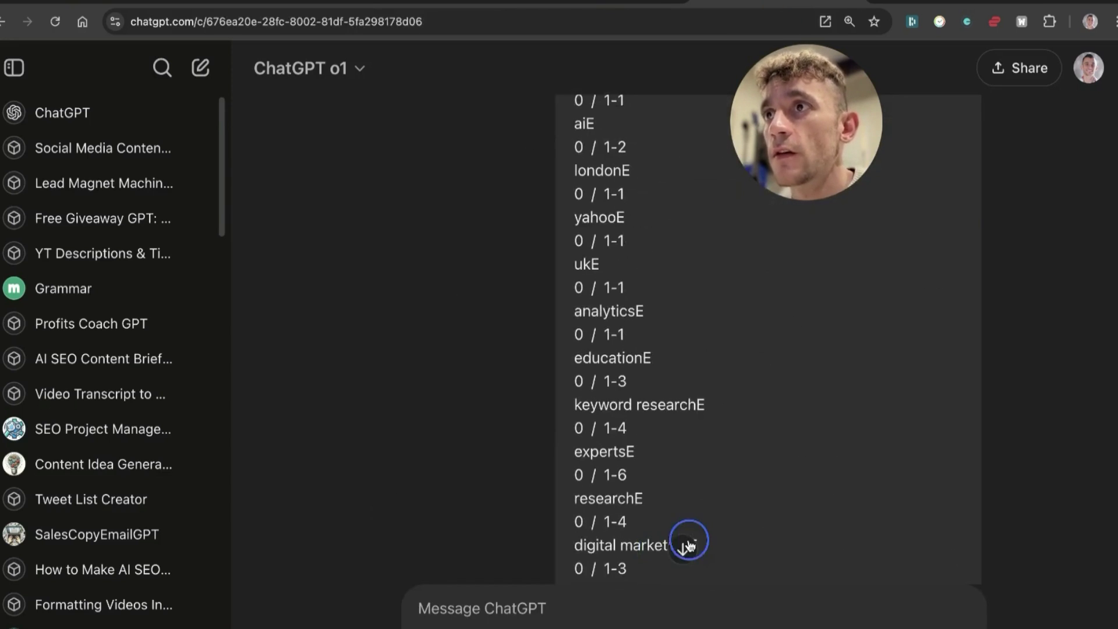
pyautogui.scroll(-20, 656, 549)
pyautogui.moveTo(836, 92); pyautogui.dragTo(973, 119)
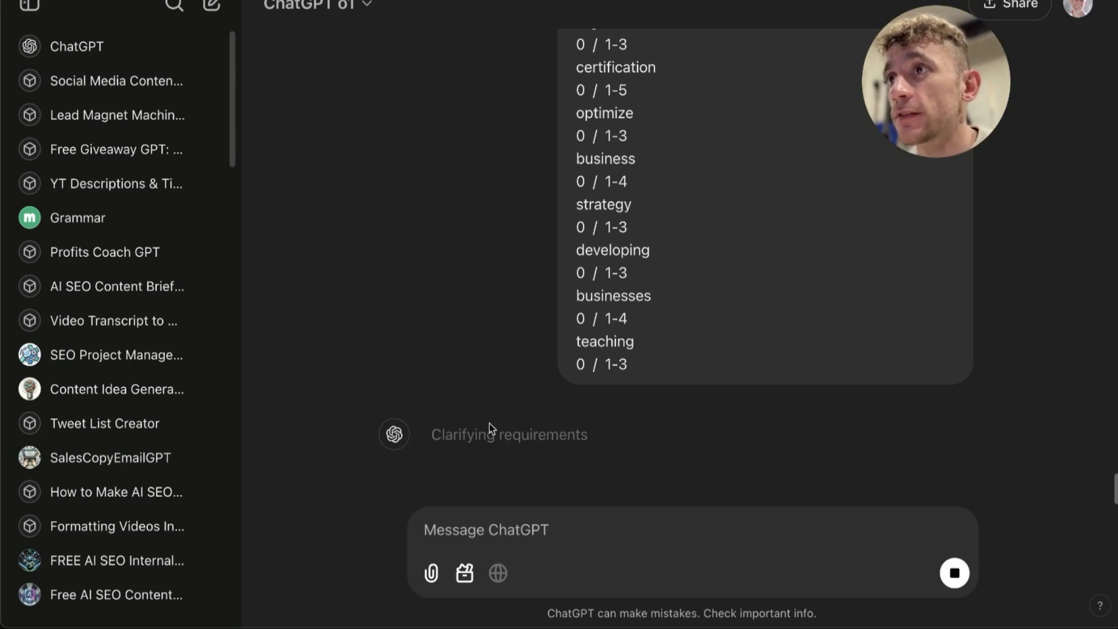
# Expand o1's thinking details and recheck the article in Zizta, which now scores 77%
pyautogui.click(504, 437)
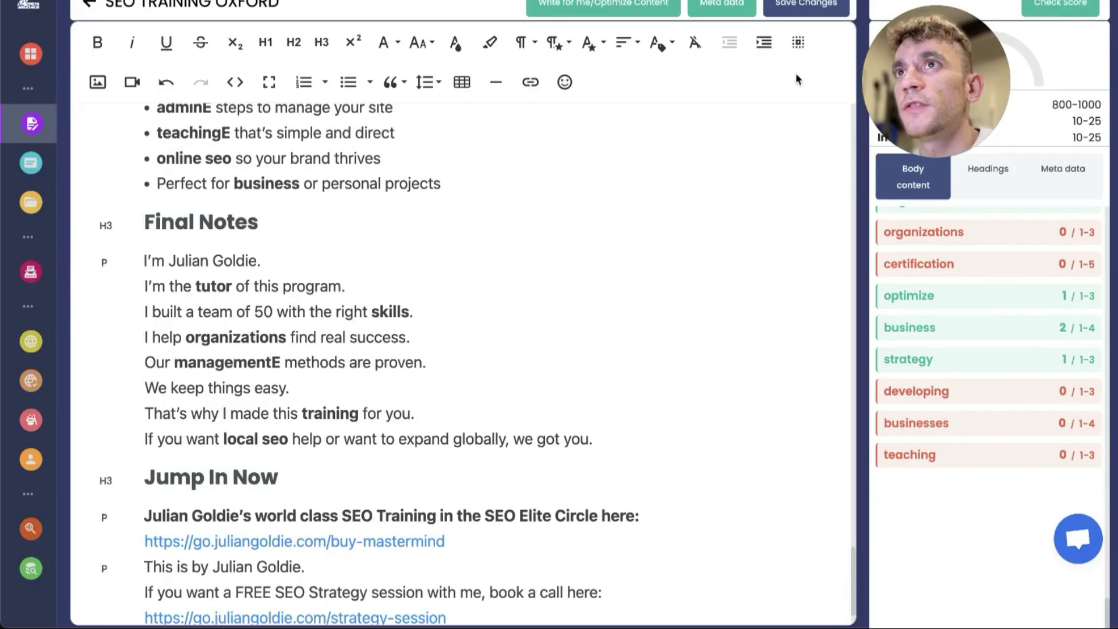
pyautogui.click(1059, 5)
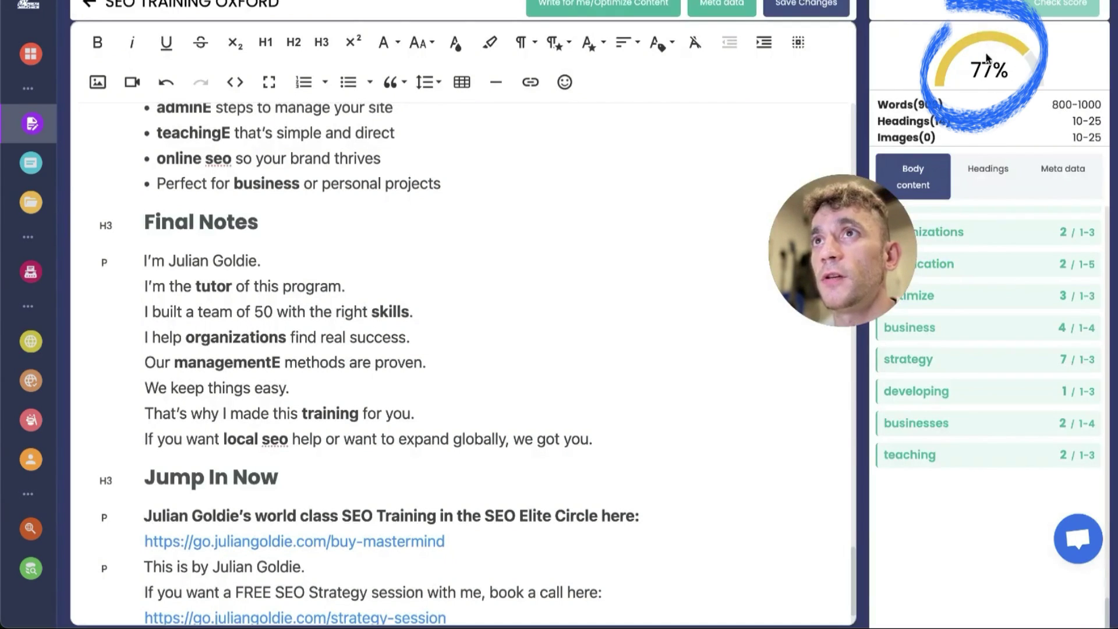
pyautogui.doubleClick(989, 58)
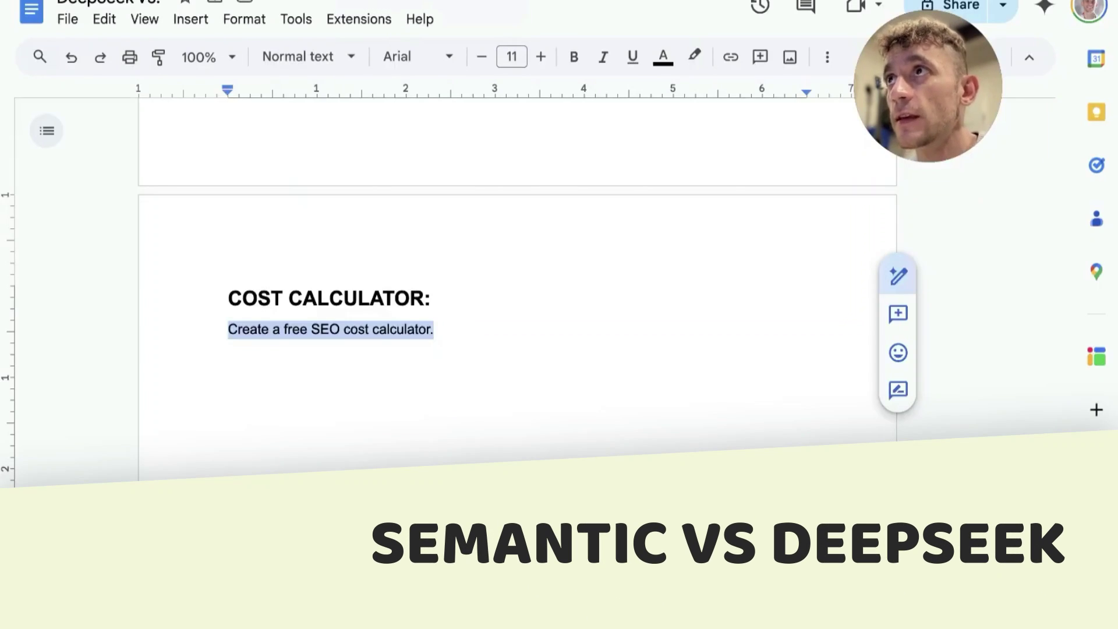
# Send the SEO cost calculator request to DeepSeek and review the generated CSS
pyautogui.scroll(-2, 317, 259)
pyautogui.scroll(1, 175, 210)
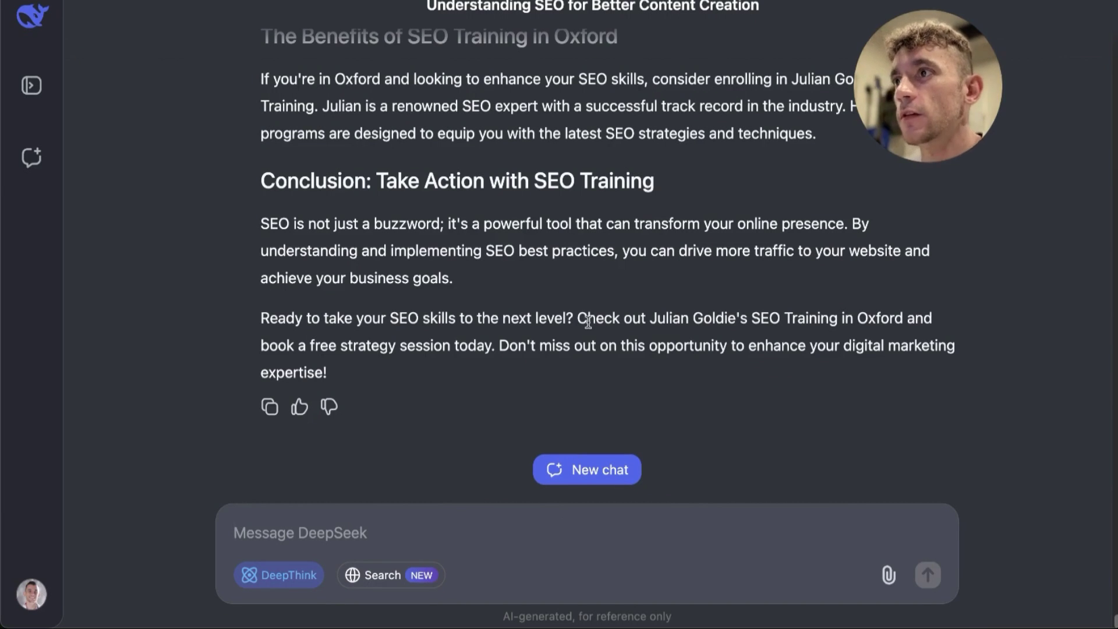
pyautogui.write('Create a free SEO cost calculator.')
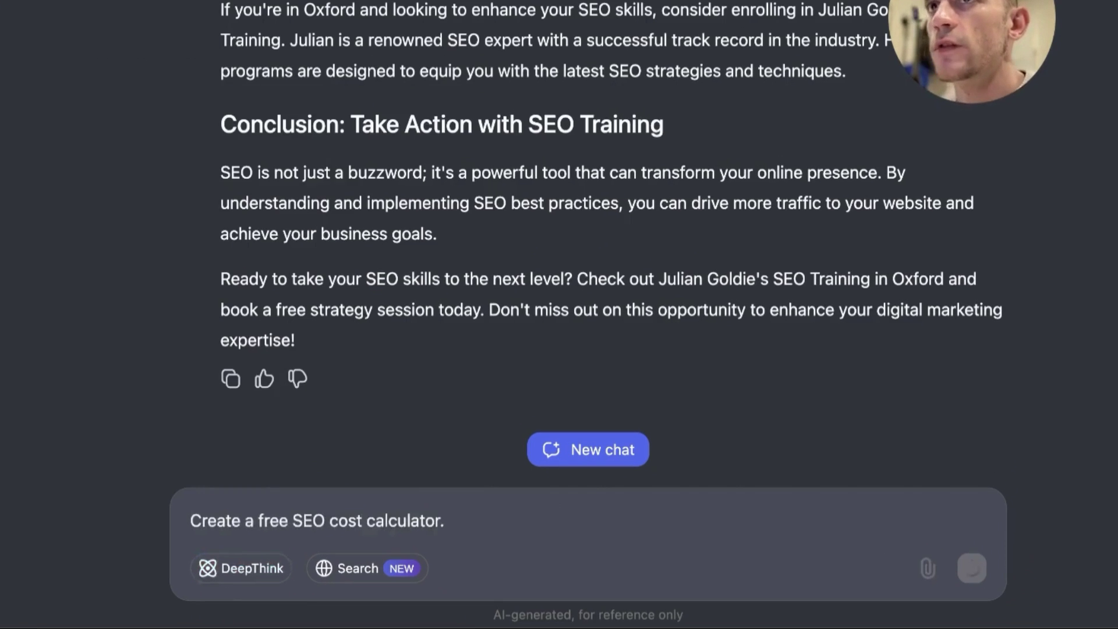
pyautogui.press('Return')
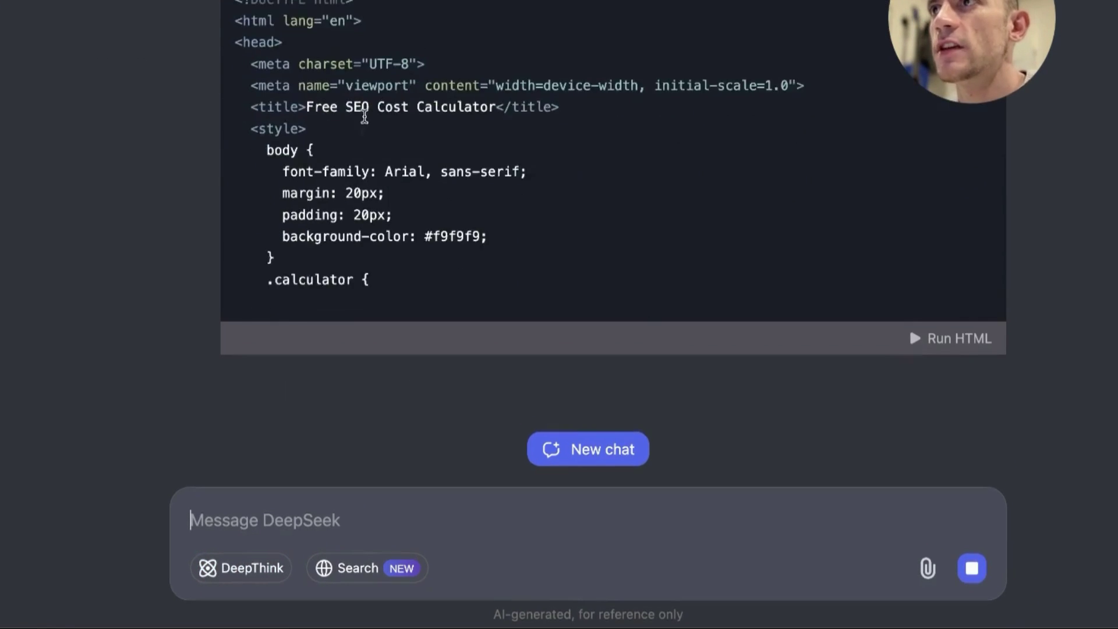
pyautogui.scroll(10, 197, 126)
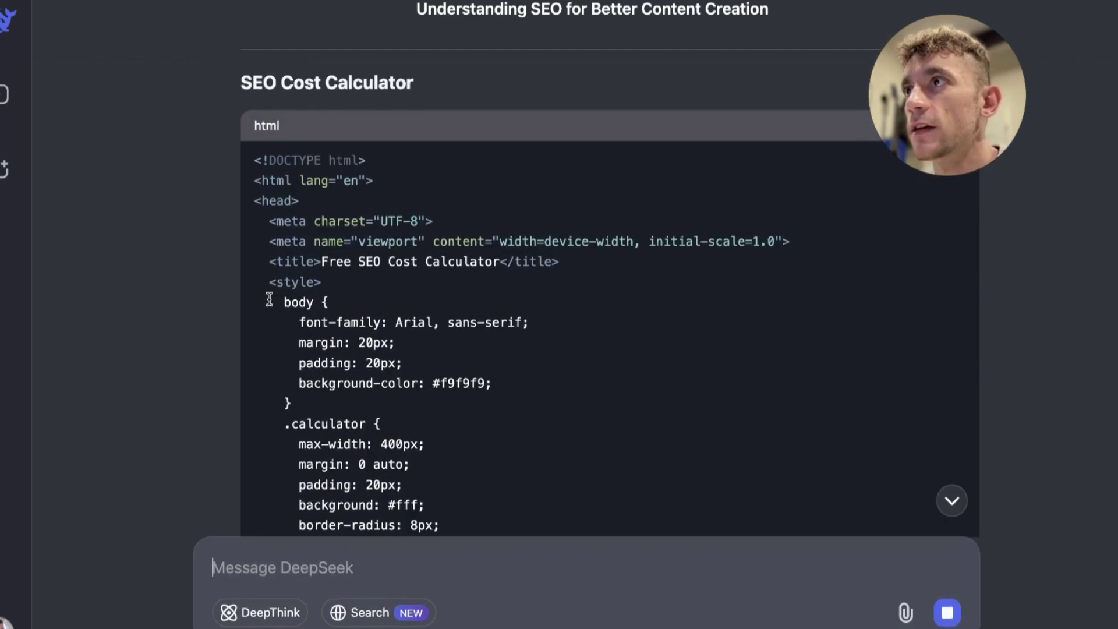
pyautogui.moveTo(491, 410); pyautogui.dragTo(525, 320)
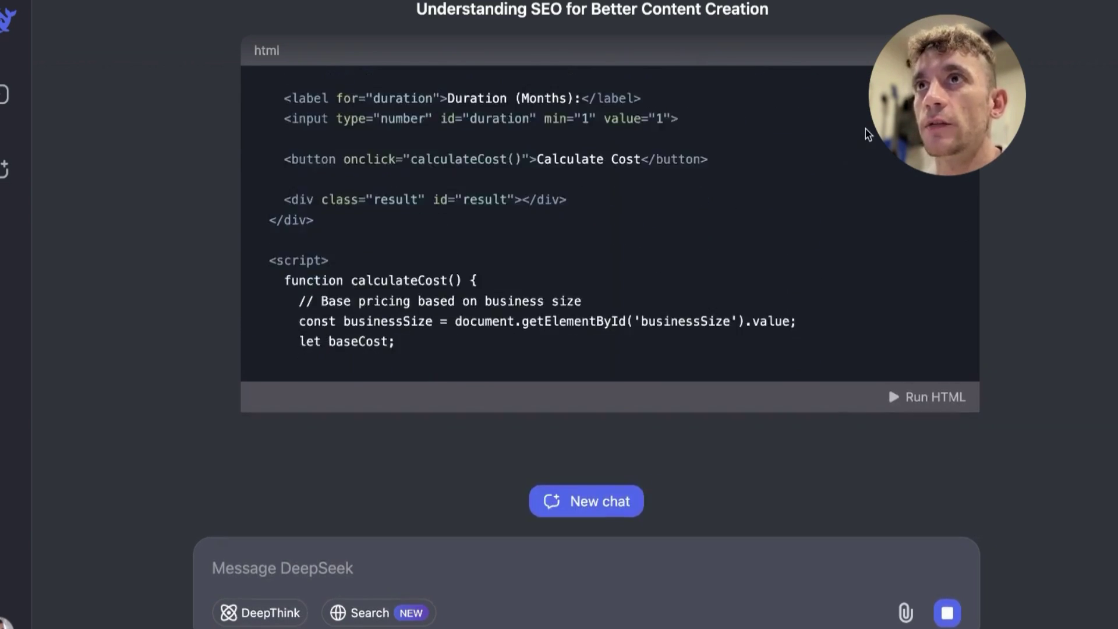
# Preview the calculator and estimate Large Enterprise, Local Business, Advanced SEO, getting $3,600
pyautogui.moveTo(921, 107)
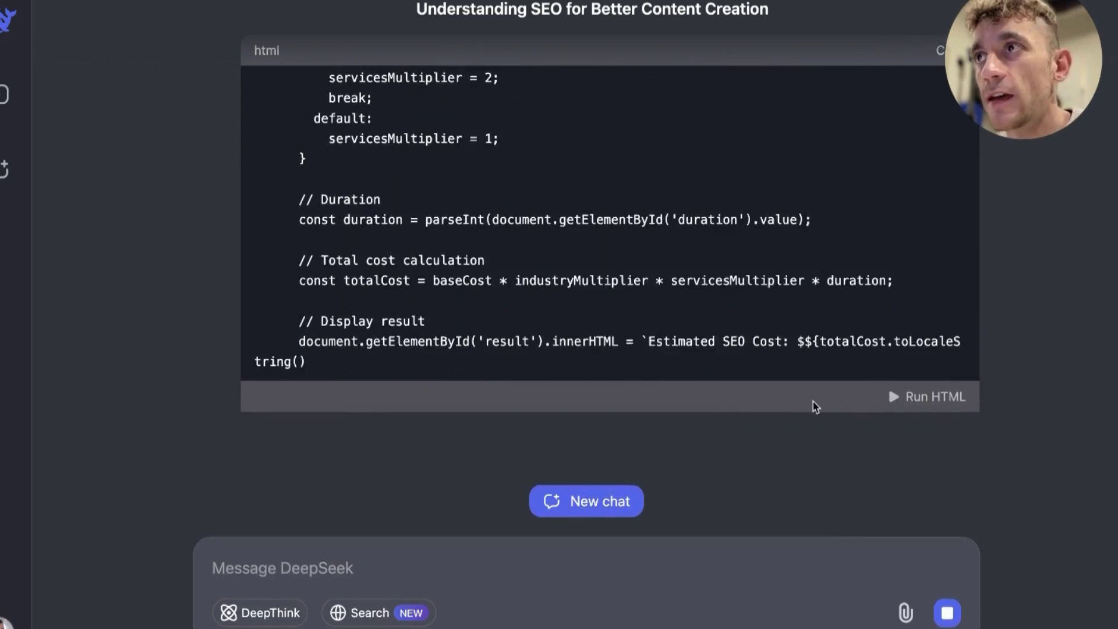
pyautogui.click(939, 291)
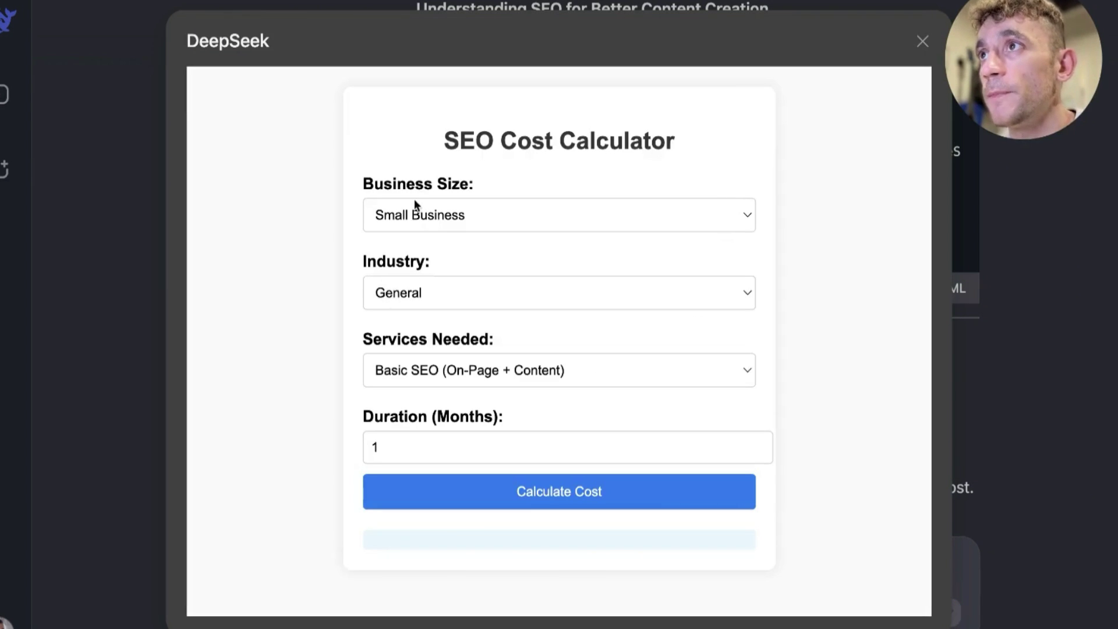
pyautogui.click(417, 213)
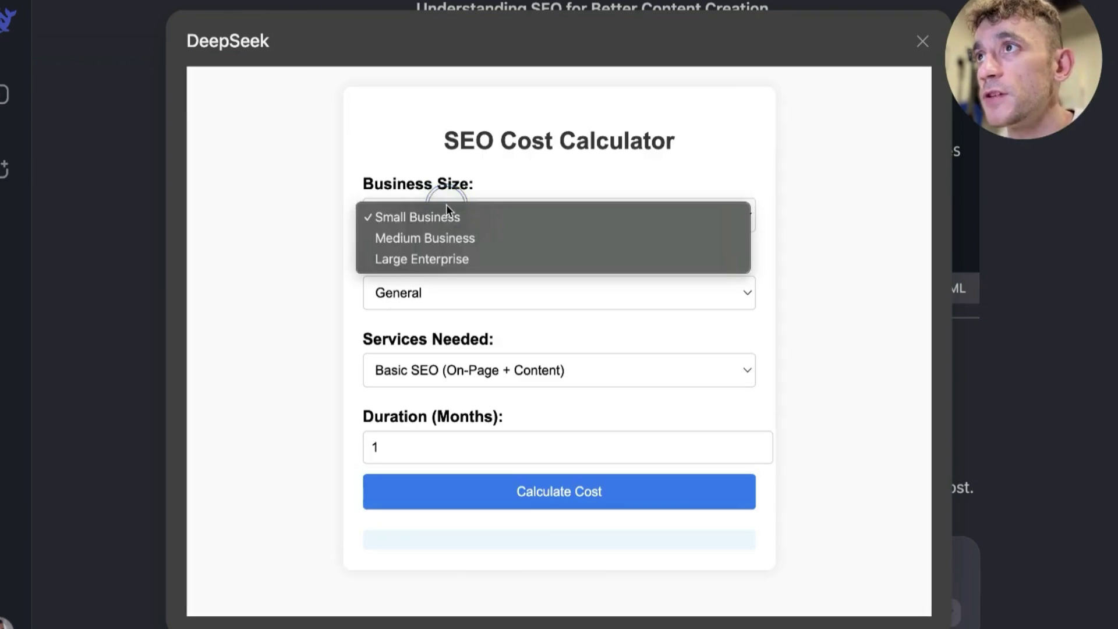
pyautogui.click(417, 257)
pyautogui.click(423, 302)
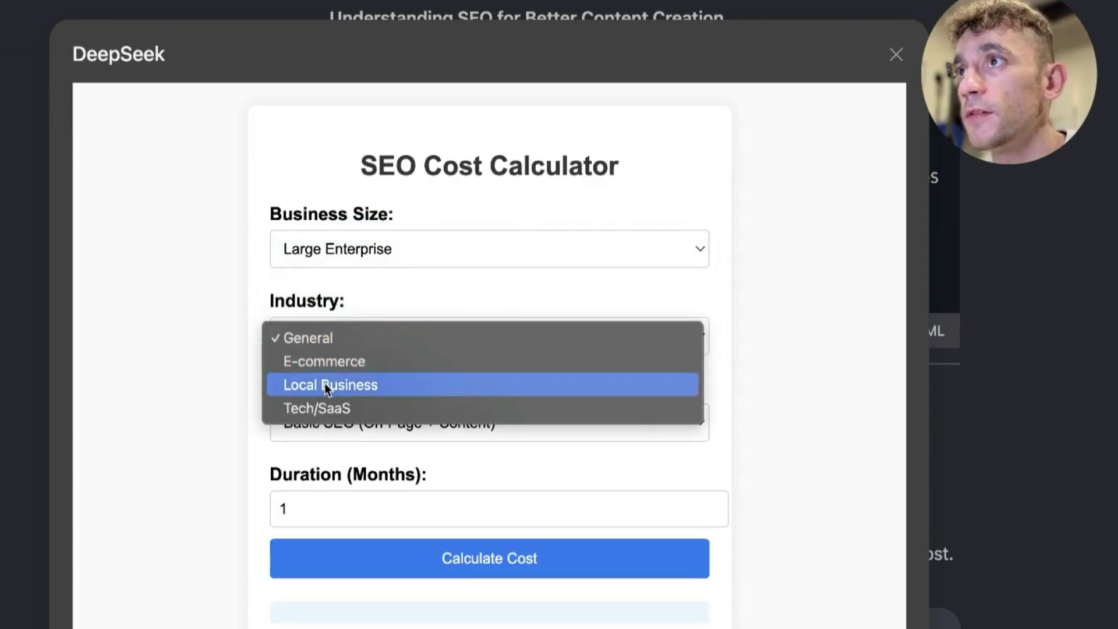
pyautogui.click(326, 385)
pyautogui.click(376, 422)
pyautogui.click(378, 447)
pyautogui.click(379, 544)
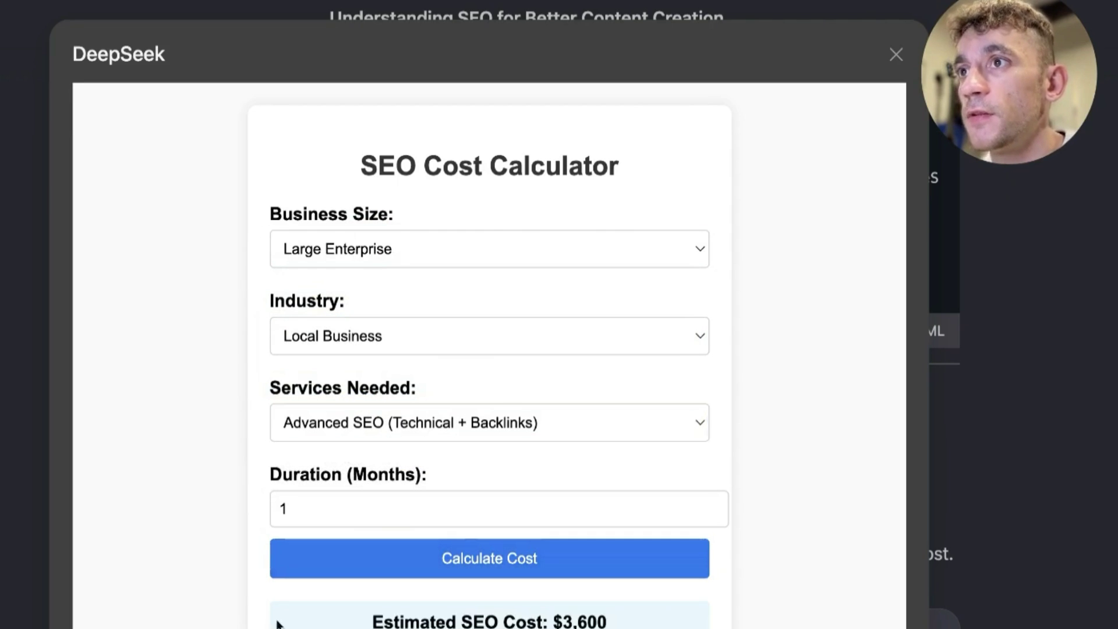
pyautogui.tripleClick(605, 621)
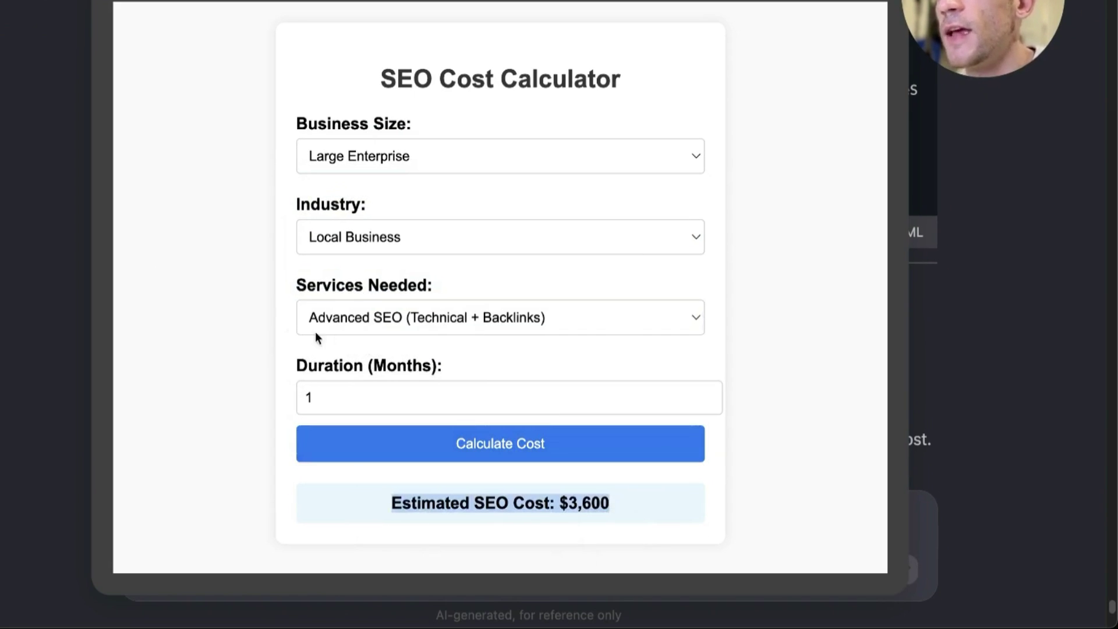
# Close the calculator preview and select the cost calculator prompt text
pyautogui.click(45, 304)
pyautogui.scroll(15, 451, 267)
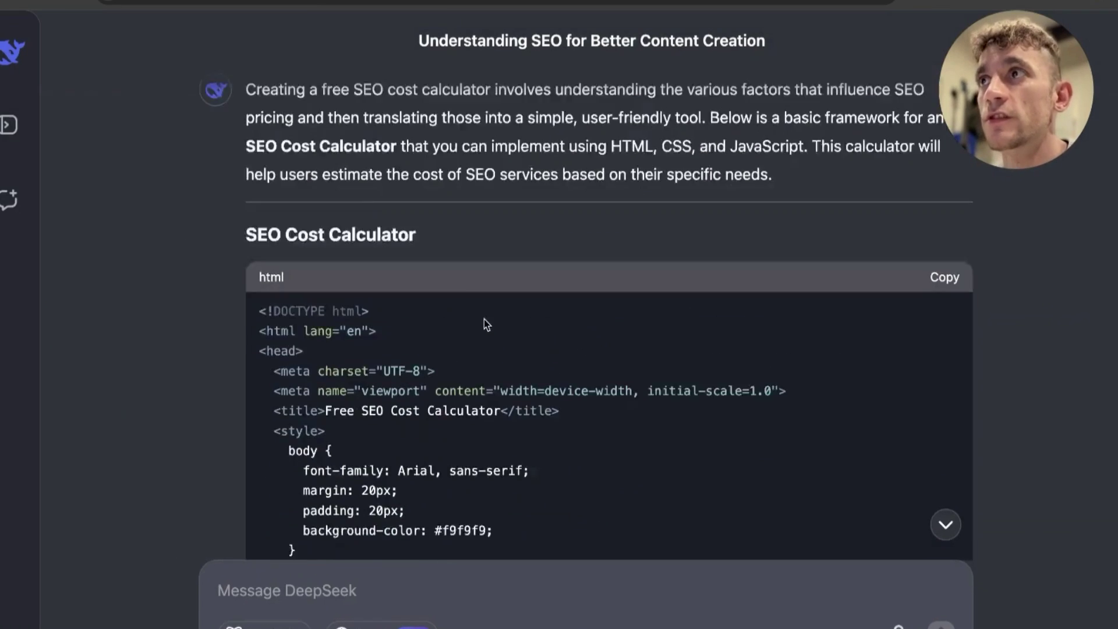
pyautogui.scroll(-1, 494, 327)
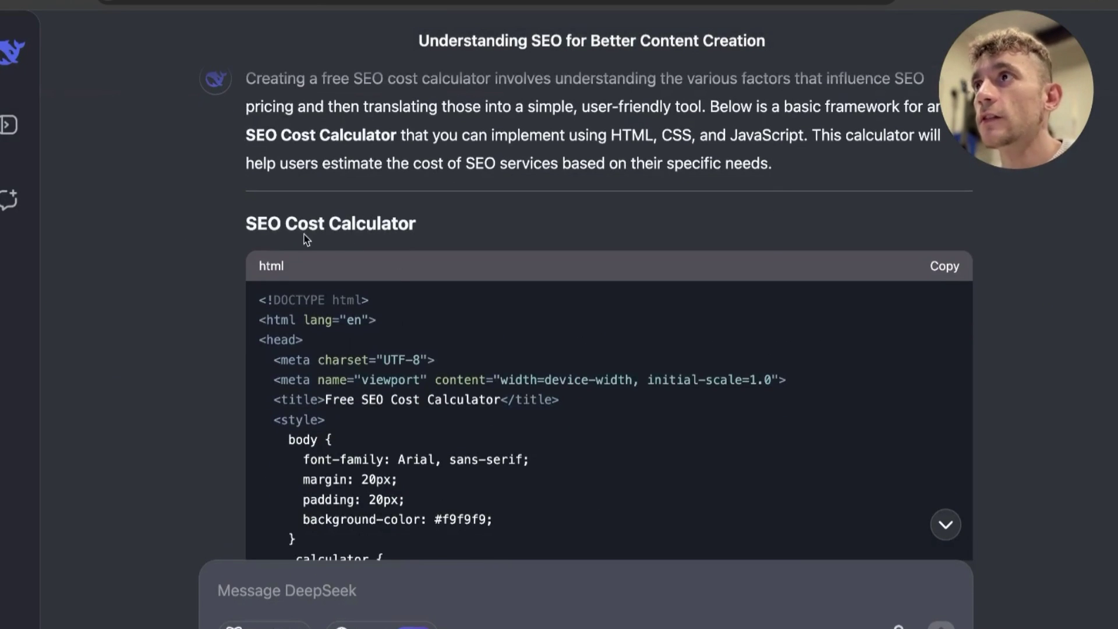
pyautogui.scroll(4, 312, 246)
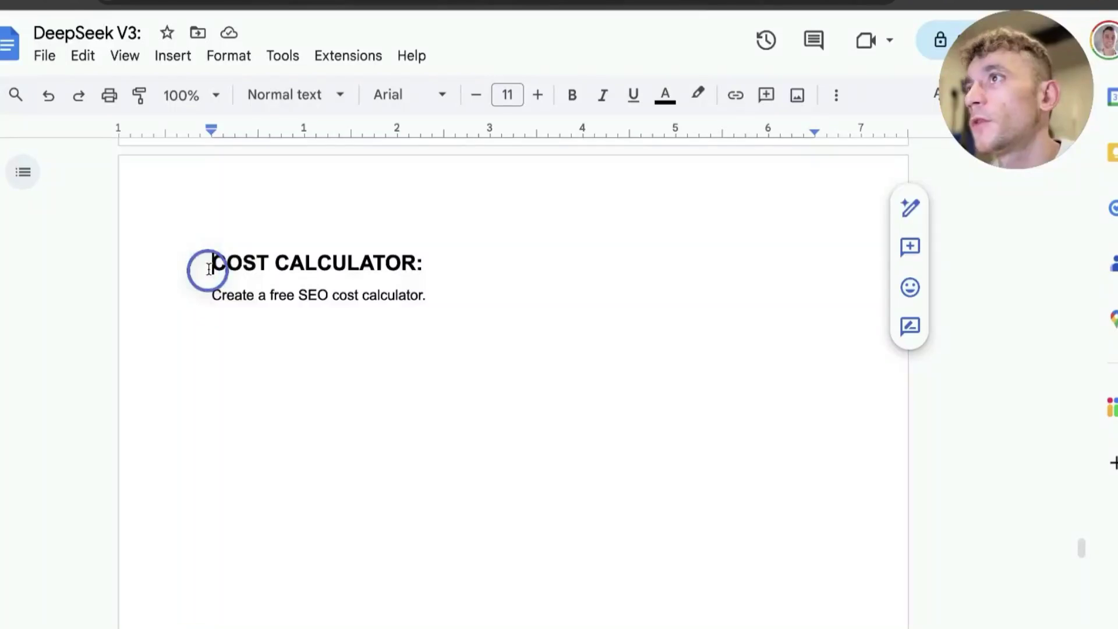
pyautogui.moveTo(207, 267); pyautogui.dragTo(552, 321)
# Send the Keyword Research Tool prompt to DeepSeek, which returns index.html and styles.css code
pyautogui.moveTo(212, 308); pyautogui.dragTo(872, 547)
pyautogui.hotkey('ctrl', 'c')
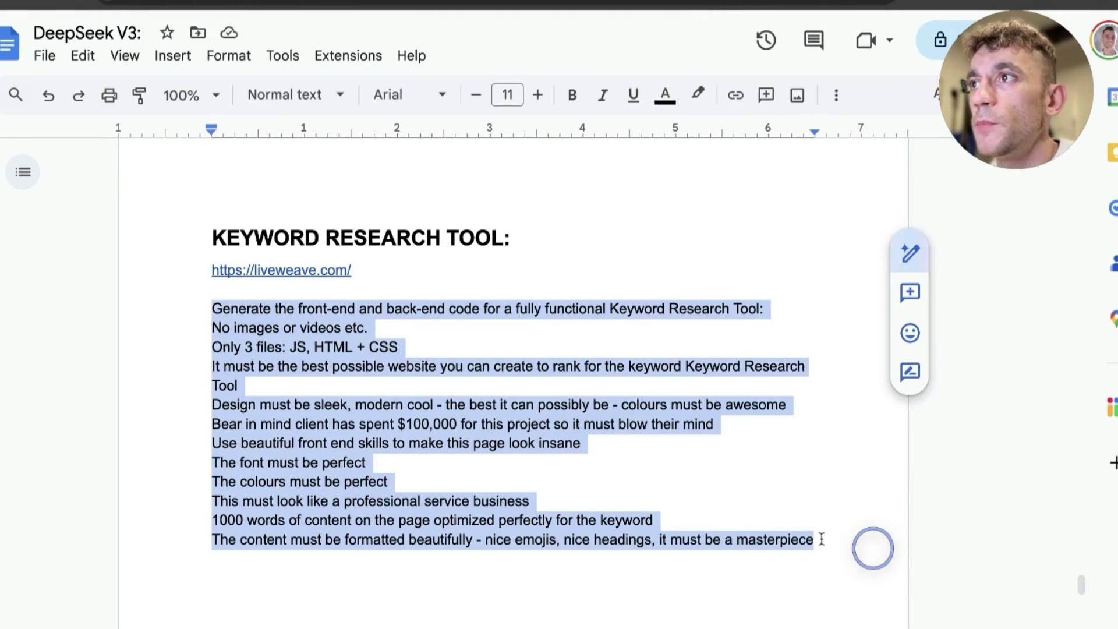
pyautogui.moveTo(210, 308); pyautogui.dragTo(833, 536)
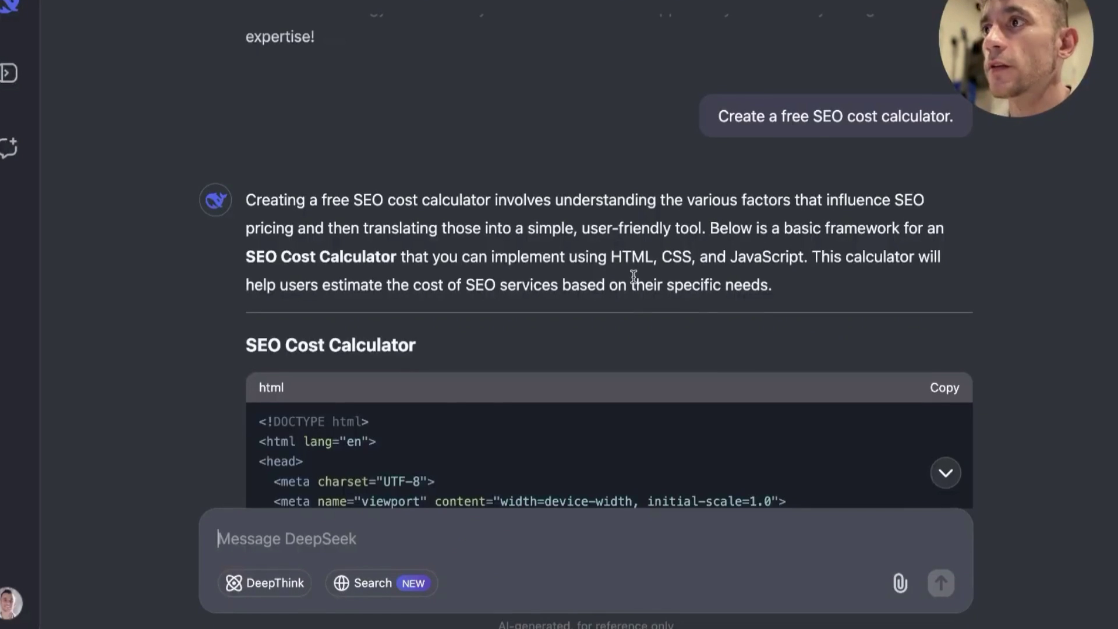
pyautogui.hotkey('ctrl', 'v')
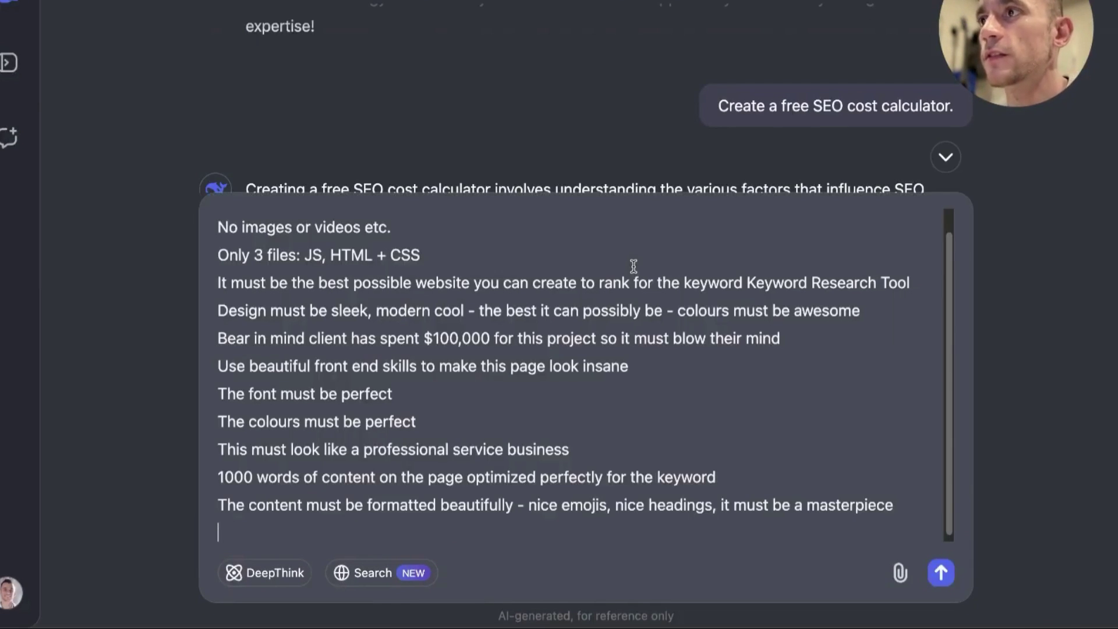
pyautogui.press('Return')
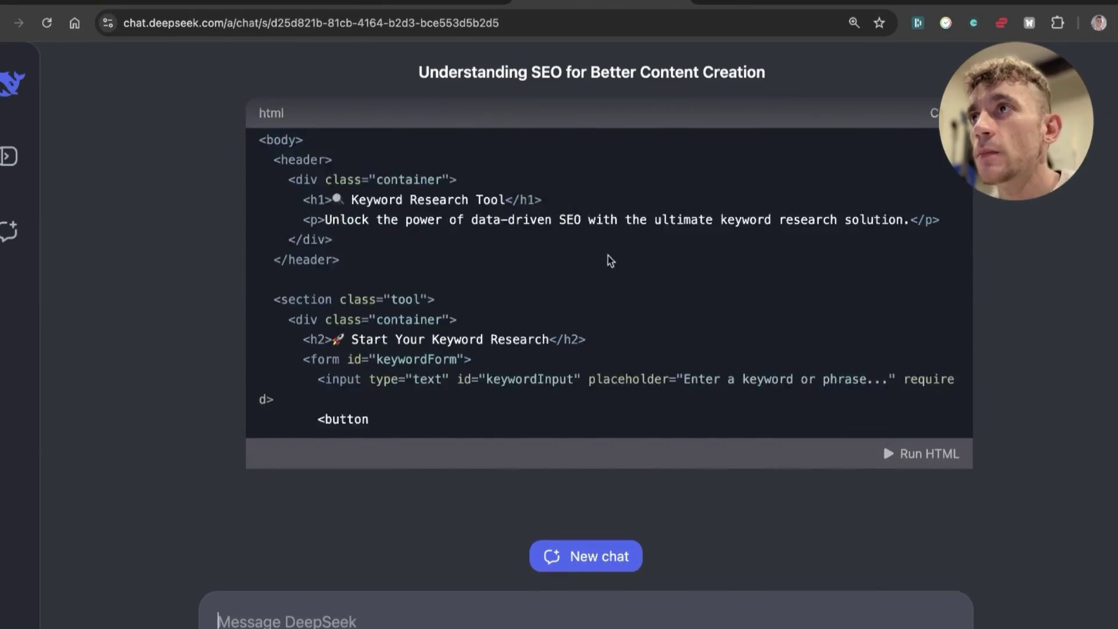
pyautogui.scroll(10, 508, 297)
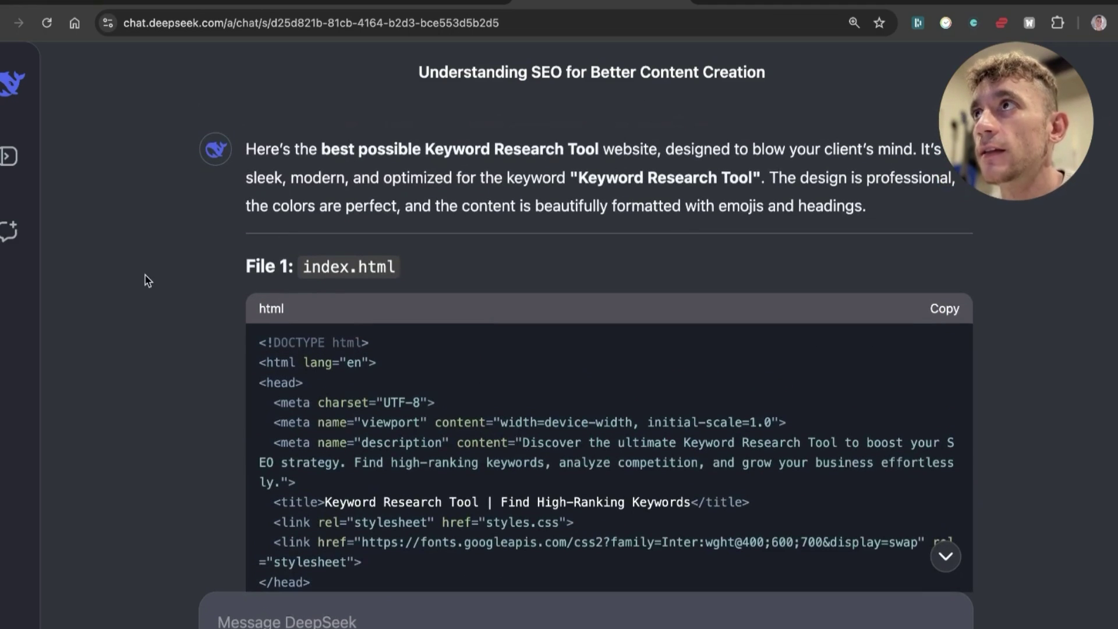
pyautogui.scroll(-20, 553, 314)
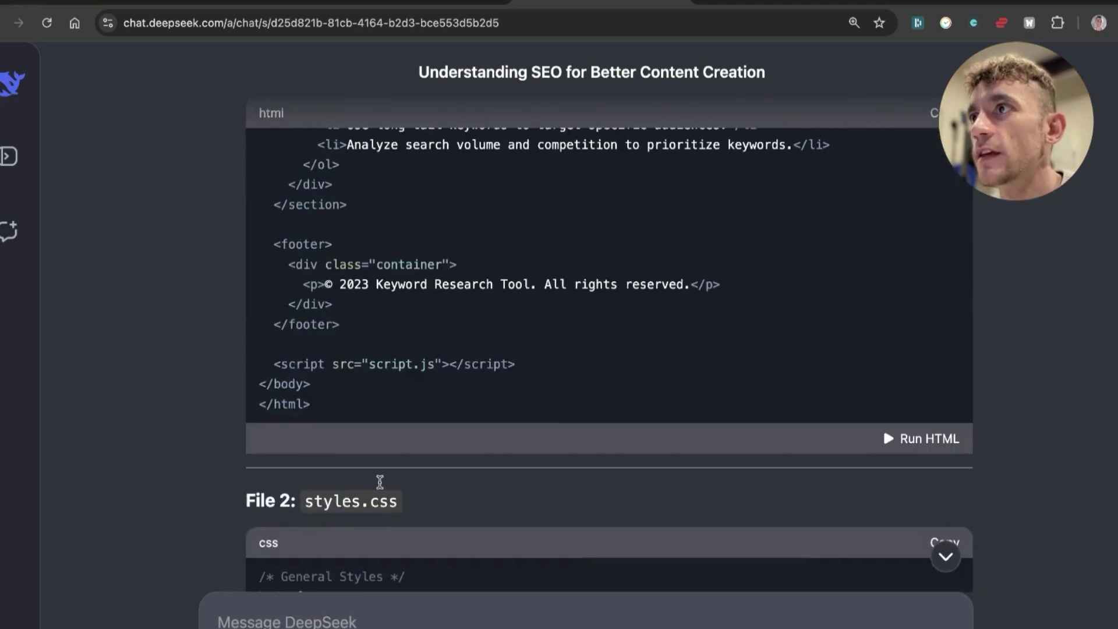
pyautogui.scroll(3, 561, 179)
pyautogui.scroll(-5, 423, 408)
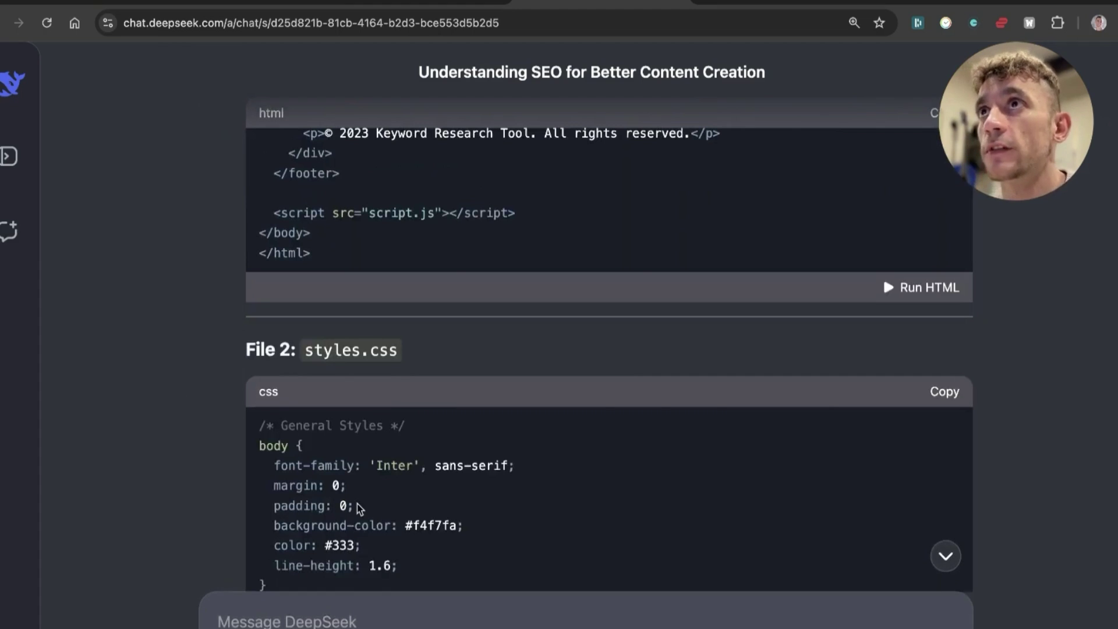
# Switch to another tab and start entering the liveweave.com address
pyautogui.hotkey('ctrl', 'Tab')
pyautogui.press('super+l')
pyautogui.write('i')
pyautogui.press('BackSpace')
pyautogui.press('BackSpace')
# Open liveweave.com, dismiss the Python banner, and delete the old CSS, JavaScript and HTML code
pyautogui.write('livewea')
pyautogui.press('Return')
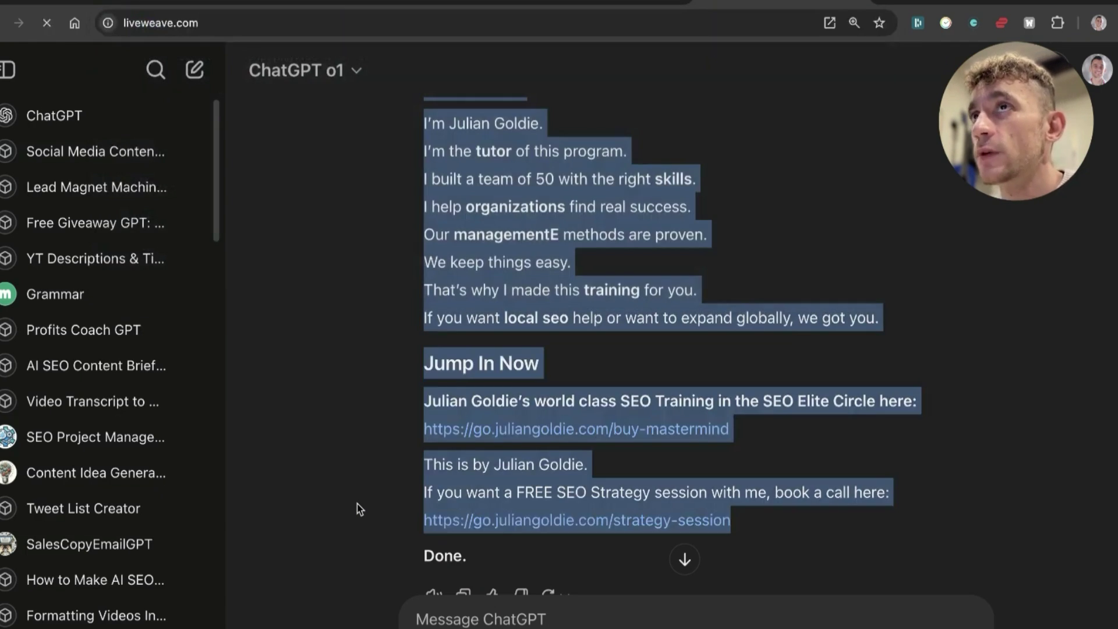
pyautogui.click(1070, 513)
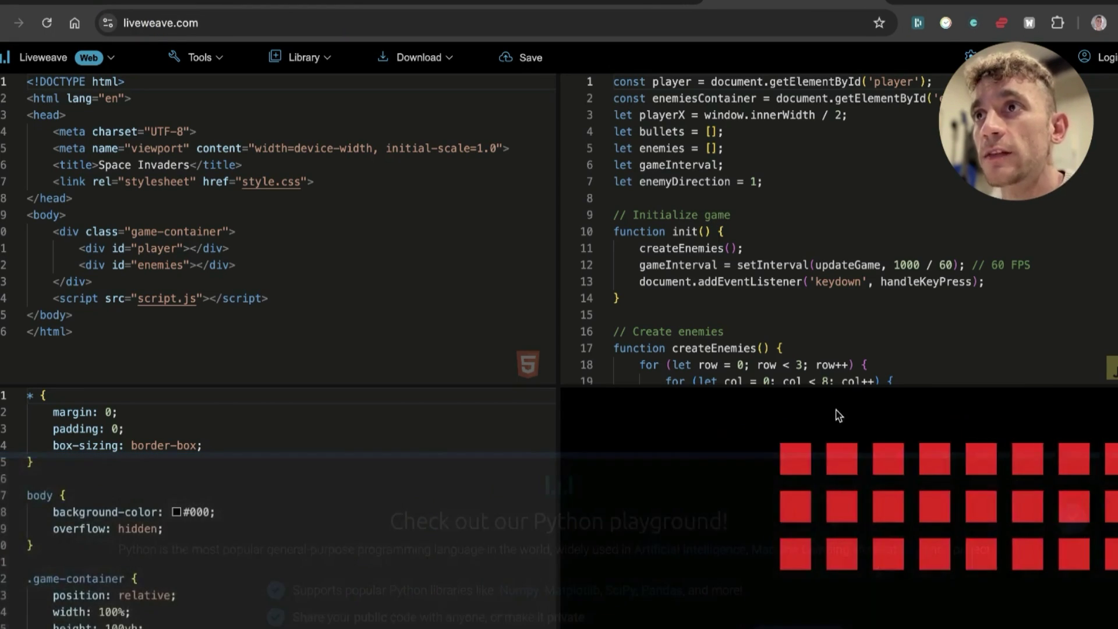
pyautogui.click(210, 542)
pyautogui.hotkey('ctrl', 'a')
pyautogui.press('BackSpace')
pyautogui.hotkey('ctrl', 'a')
pyautogui.press('BackSpace')
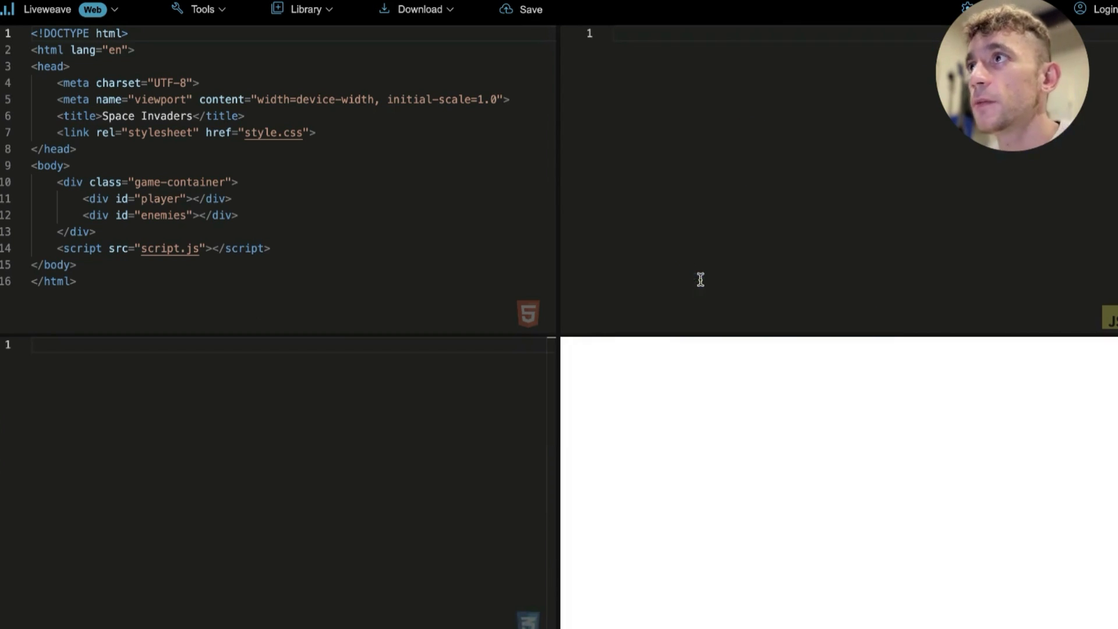
pyautogui.hotkey('ctrl', 'a')
pyautogui.press('BackSpace')
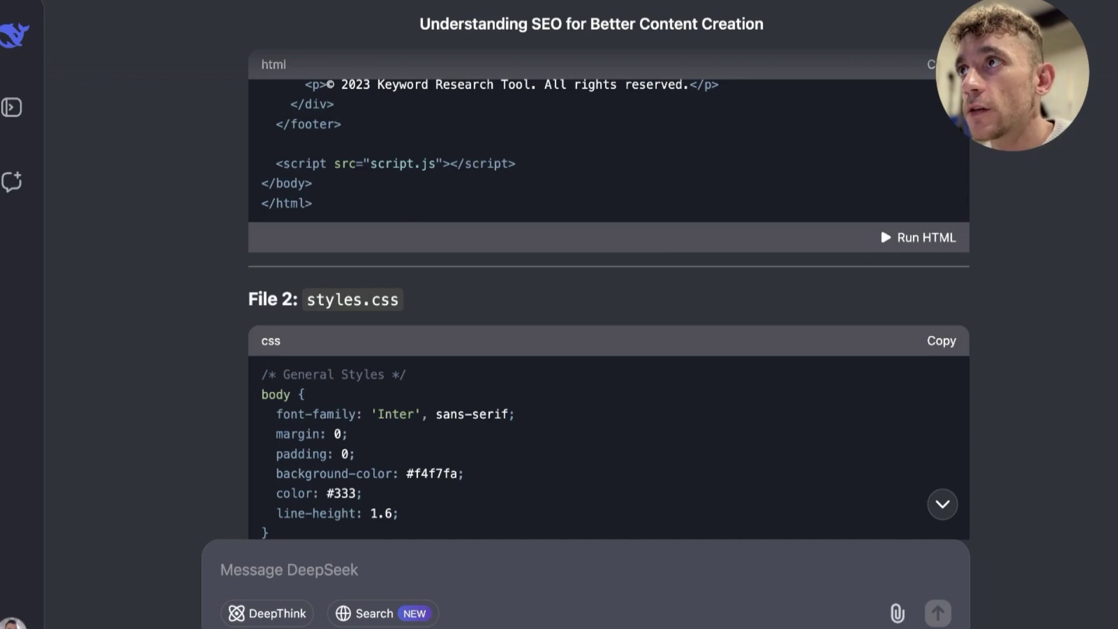
# Paste DeepSeek's keyword tool code, including script.js, and maximise the preview to full screen
pyautogui.scroll(20, 837, 271)
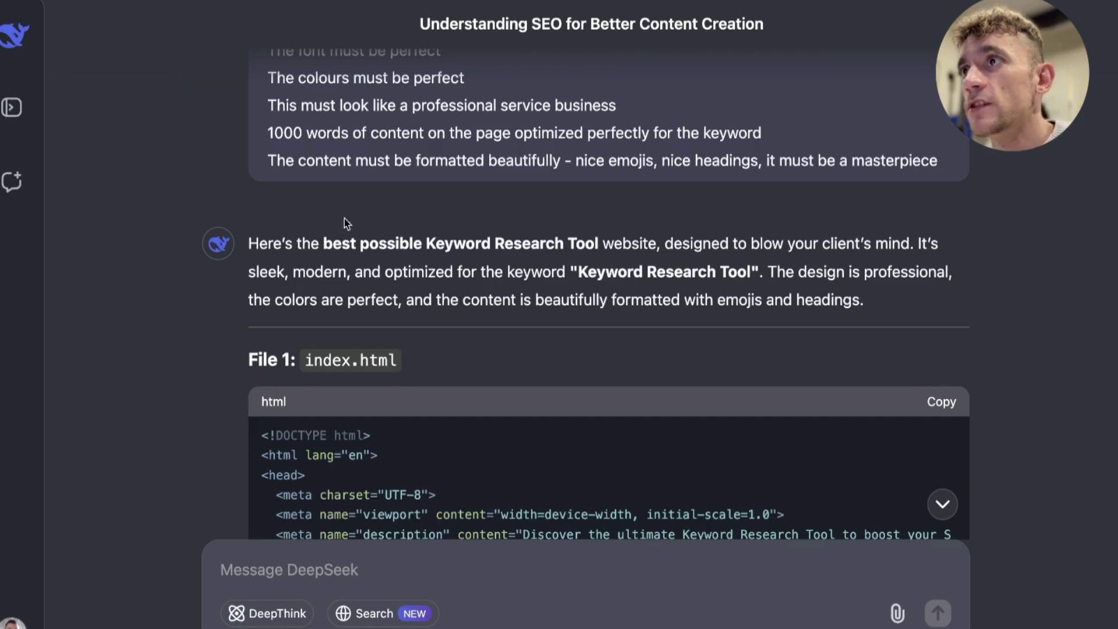
pyautogui.scroll(-20, 432, 242)
pyautogui.scroll(-6, 475, 325)
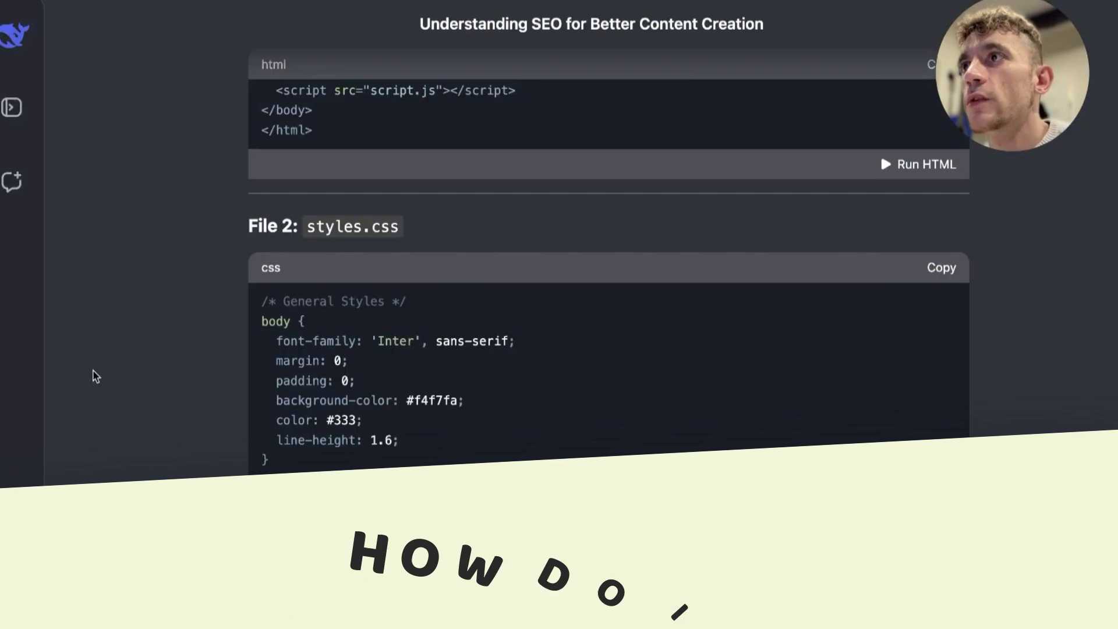
pyautogui.scroll(-20, 369, 322)
pyautogui.scroll(-20, 1000, 290)
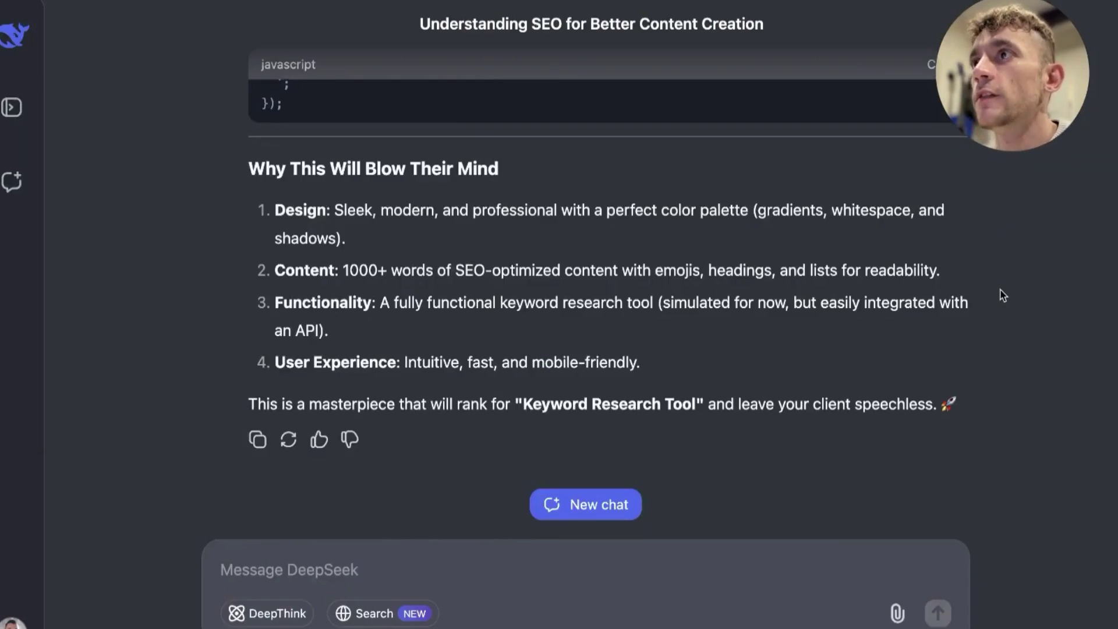
pyautogui.scroll(15, 916, 273)
pyautogui.scroll(-4, 896, 295)
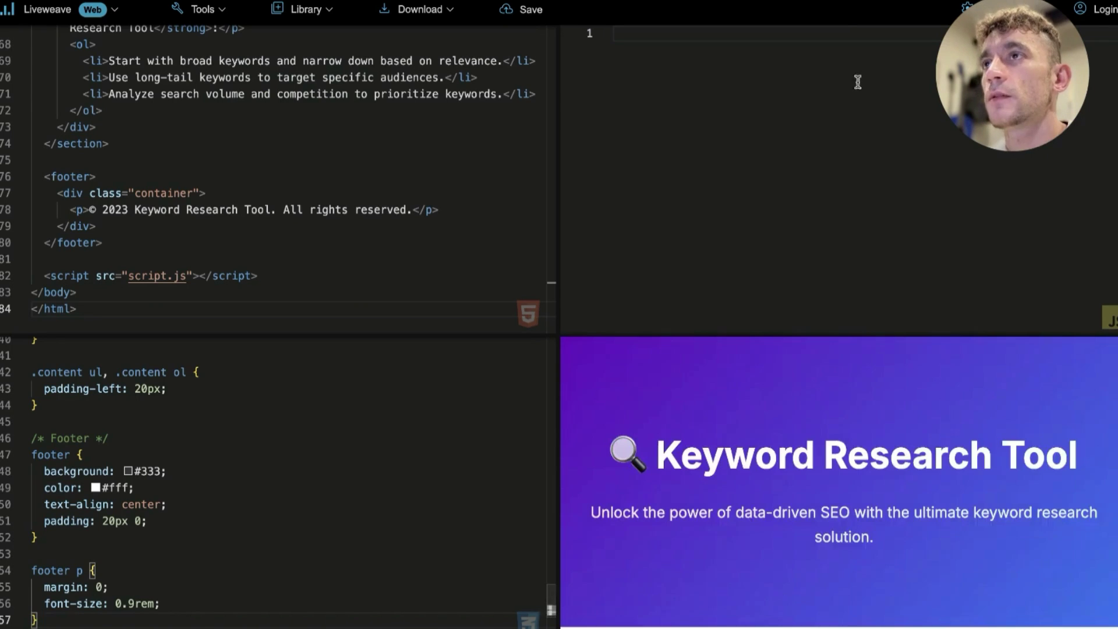
pyautogui.write('document.getElementById(\'keywordForm\').addEventListener(\'submit\', function (e) {   e.preventDefault();   const keyword = document.getElementById(\'keywordInput\').value;   const resultsDiv = document.getElementById(\'results\');    // Simulate keyword analysis   resultsDiv.innerHTML = `     <h3>🔍 Analysis for: "${keyword}"</h3>     <ul>       <li><strong>Search Volume:</strong> 12,000/month</li>       <li><strong>Competition:</strong> Medium</li>       <li><strong>Suggested Keywords:</strong> "${keyword} tips", "${keyword} guide", "best ${keyword}"</li>     </ul>   `; });')
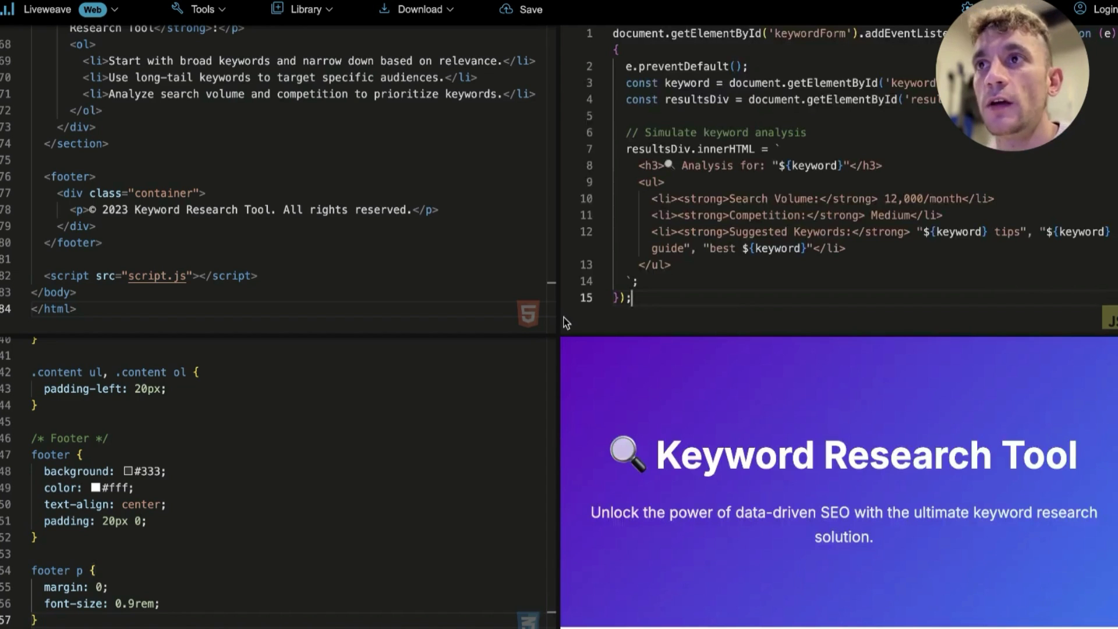
pyautogui.moveTo(559, 335); pyautogui.dragTo(3, 361)
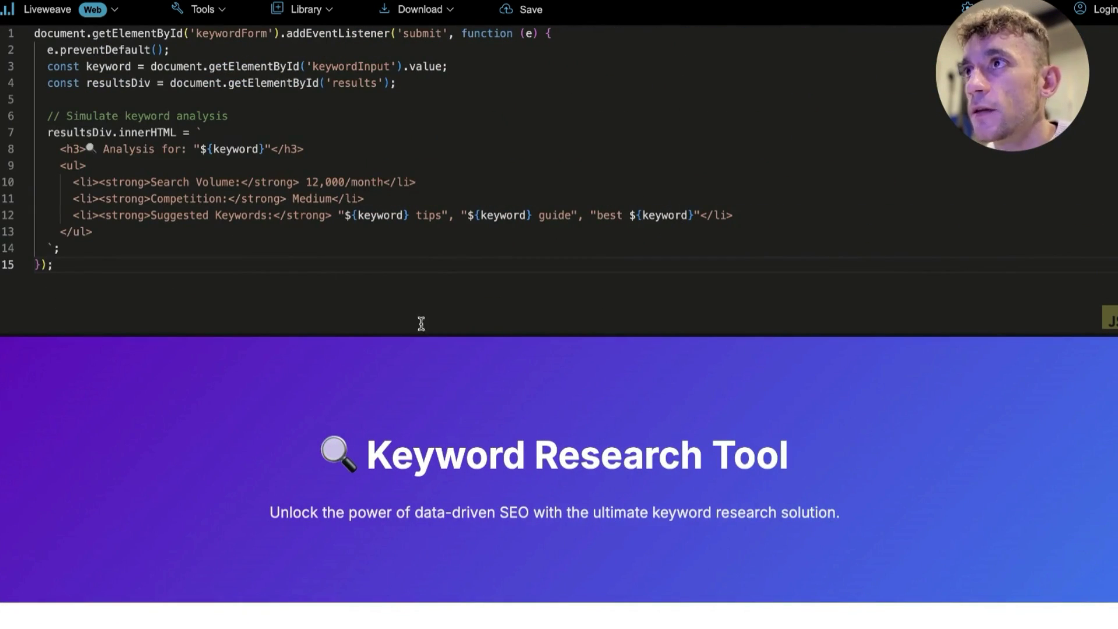
pyautogui.moveTo(421, 324); pyautogui.dragTo(469, 47)
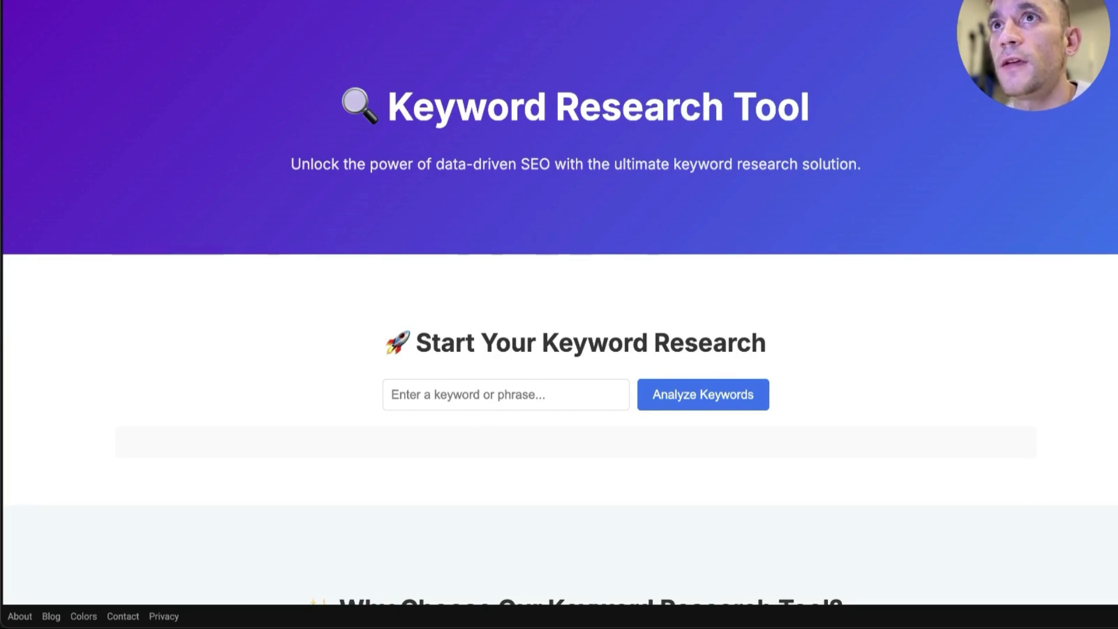
pyautogui.scroll(-15, 1092, 391)
pyautogui.scroll(20, 1088, 444)
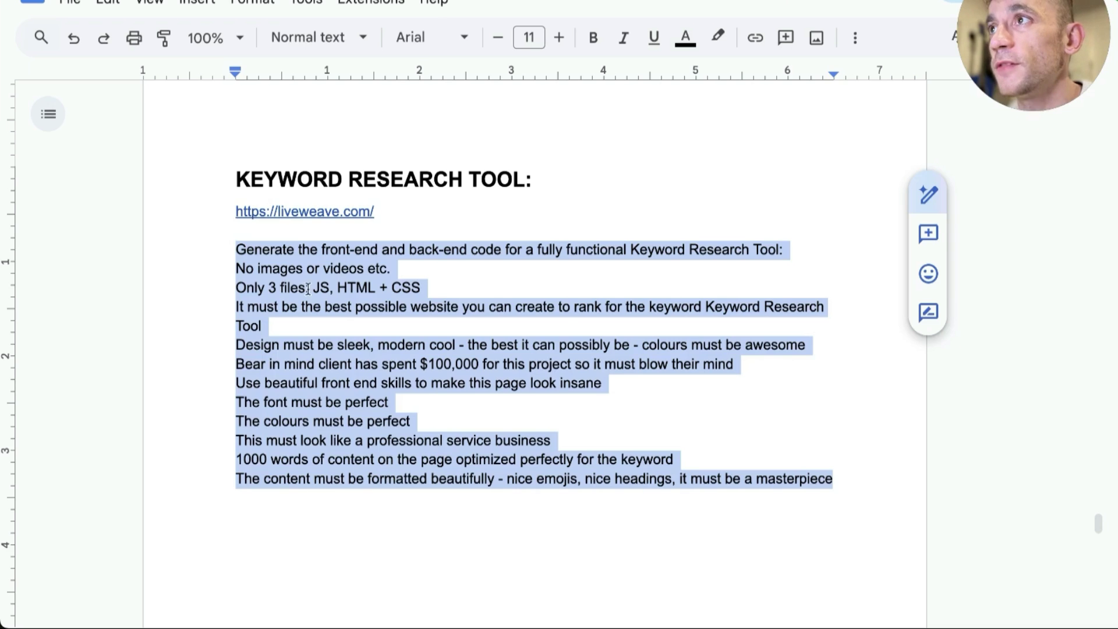
pyautogui.click(150, 283)
pyautogui.moveTo(192, 240); pyautogui.dragTo(801, 424)
pyautogui.click(924, 487)
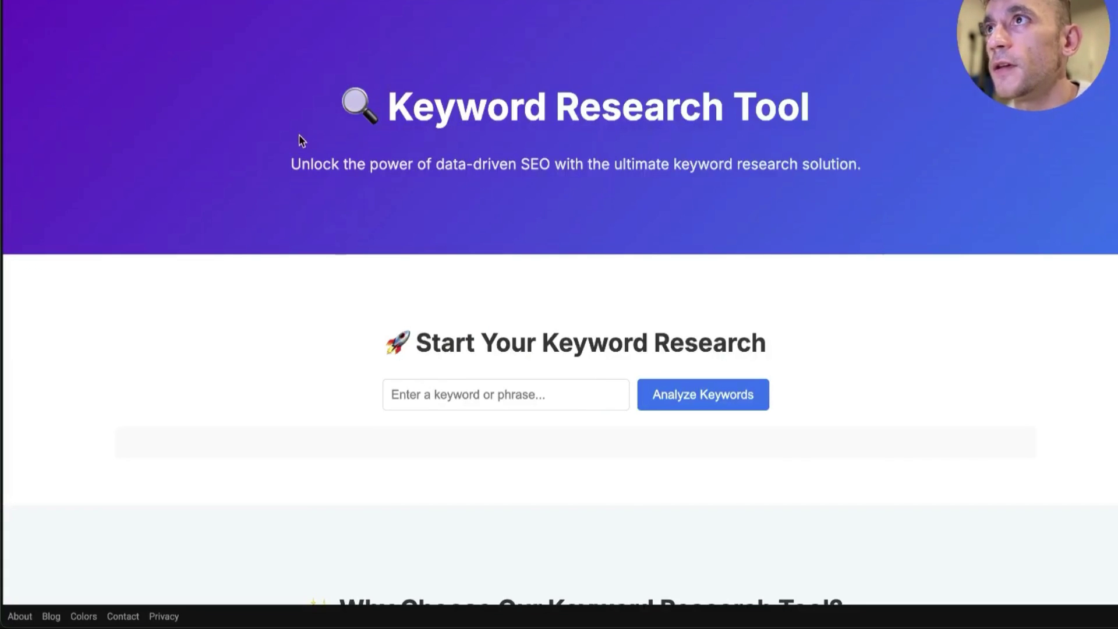
pyautogui.moveTo(299, 135); pyautogui.dragTo(760, 107)
pyautogui.scroll(-15, 826, 277)
pyautogui.moveTo(204, 157); pyautogui.dragTo(808, 214)
pyautogui.scroll(20, 830, 243)
pyautogui.scroll(-10, 425, 204)
pyautogui.keyDown('shift'); pyautogui.click(641, 532); pyautogui.keyUp('shift')
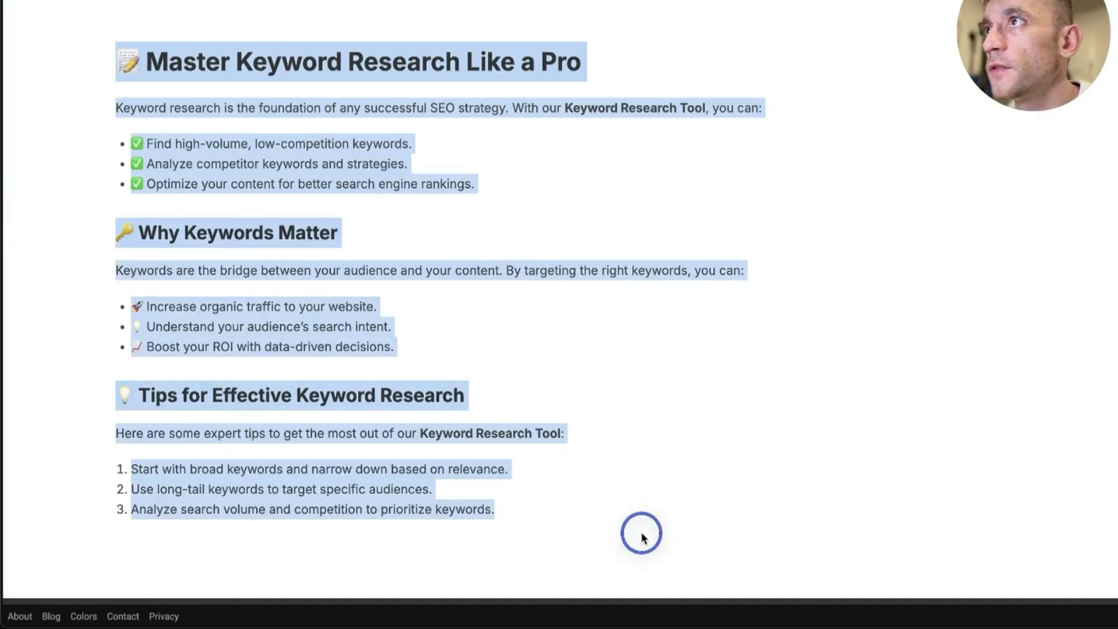
pyautogui.scroll(1, 631, 489)
pyautogui.click(353, 200)
pyautogui.moveTo(128, 70); pyautogui.dragTo(684, 82)
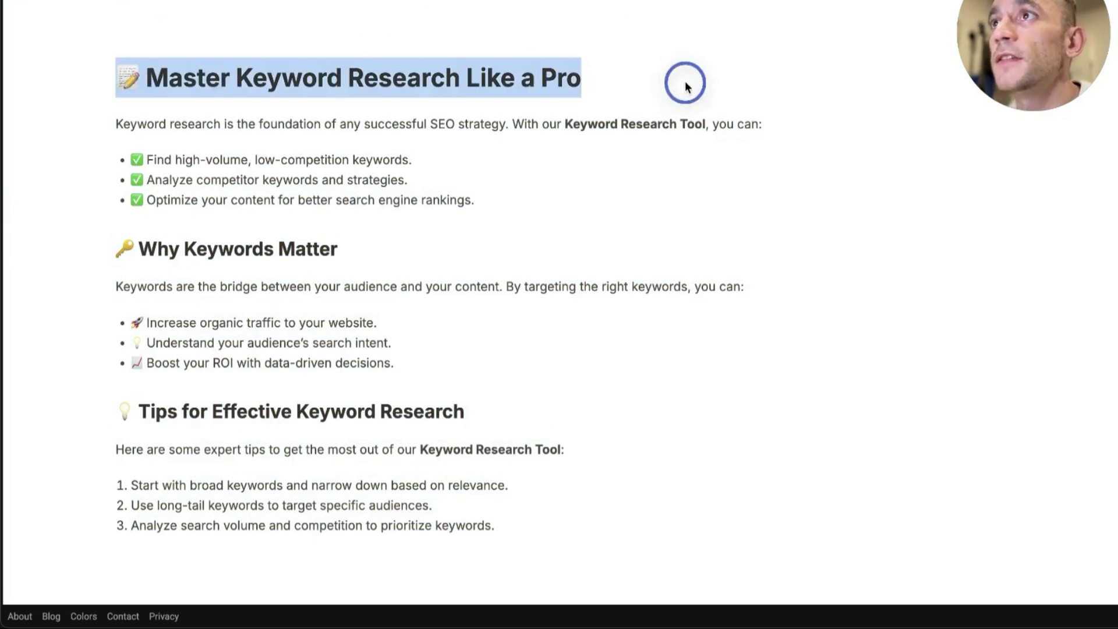
pyautogui.scroll(15, 649, 222)
pyautogui.scroll(2, 585, 230)
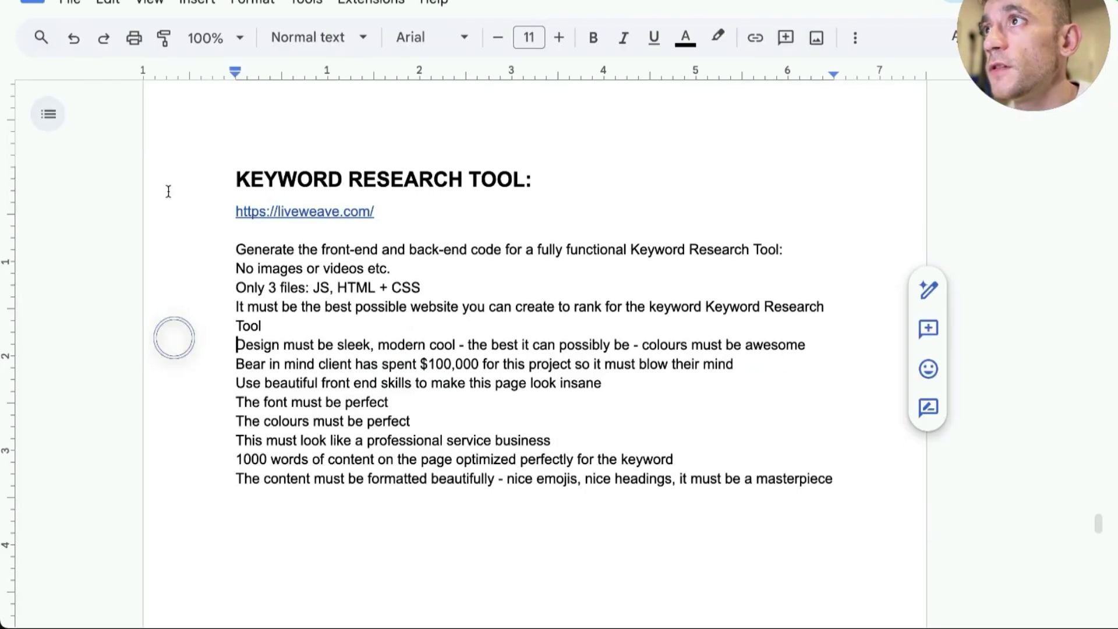
pyautogui.moveTo(170, 186); pyautogui.dragTo(885, 548)
pyautogui.click(914, 550)
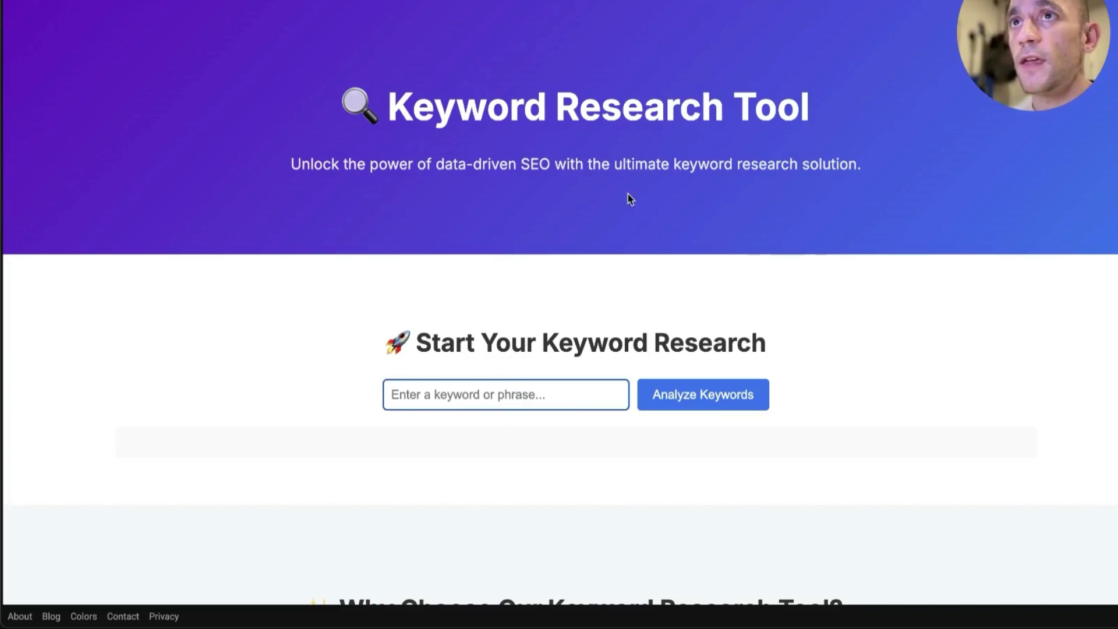
# Analyse the keyword 'seo' and highlight its results
pyautogui.write('seo')
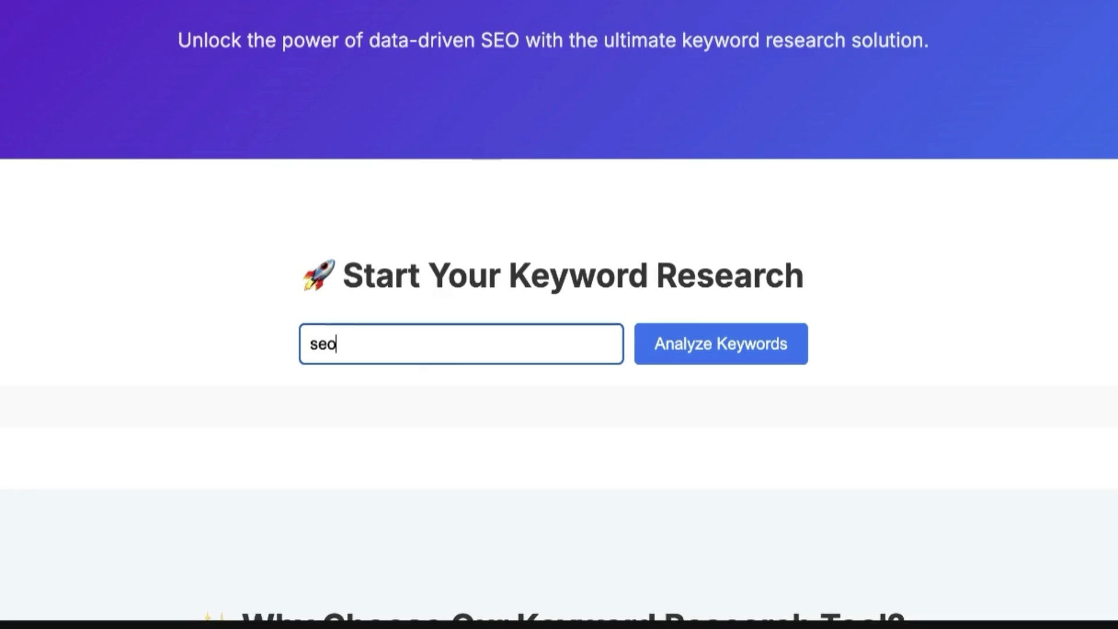
pyautogui.press('Return')
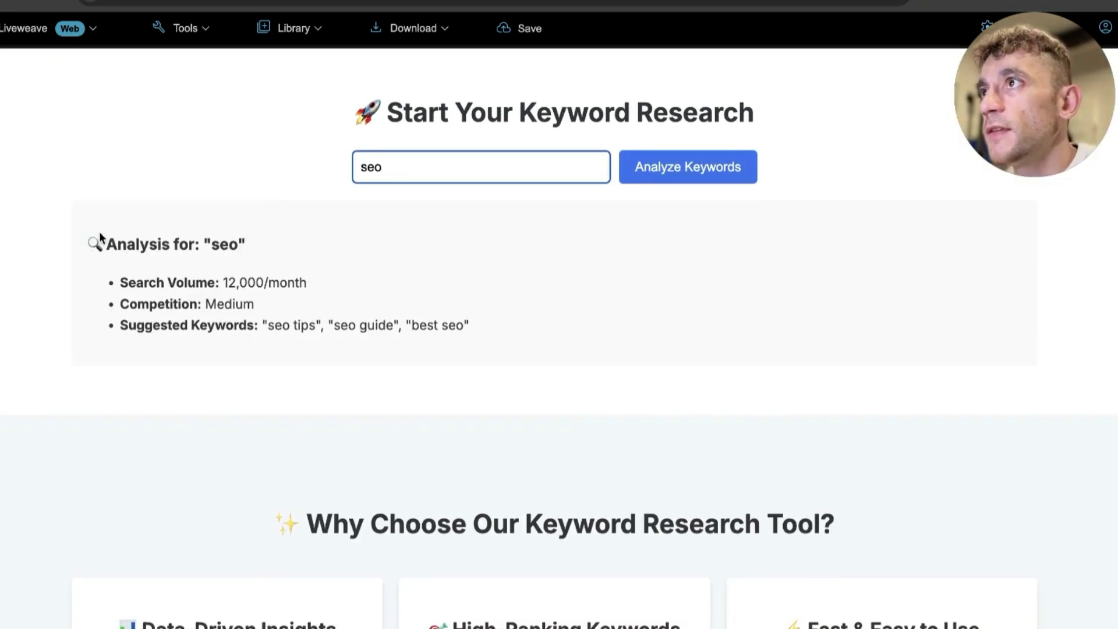
pyautogui.moveTo(101, 238); pyautogui.dragTo(553, 340)
pyautogui.click(554, 340)
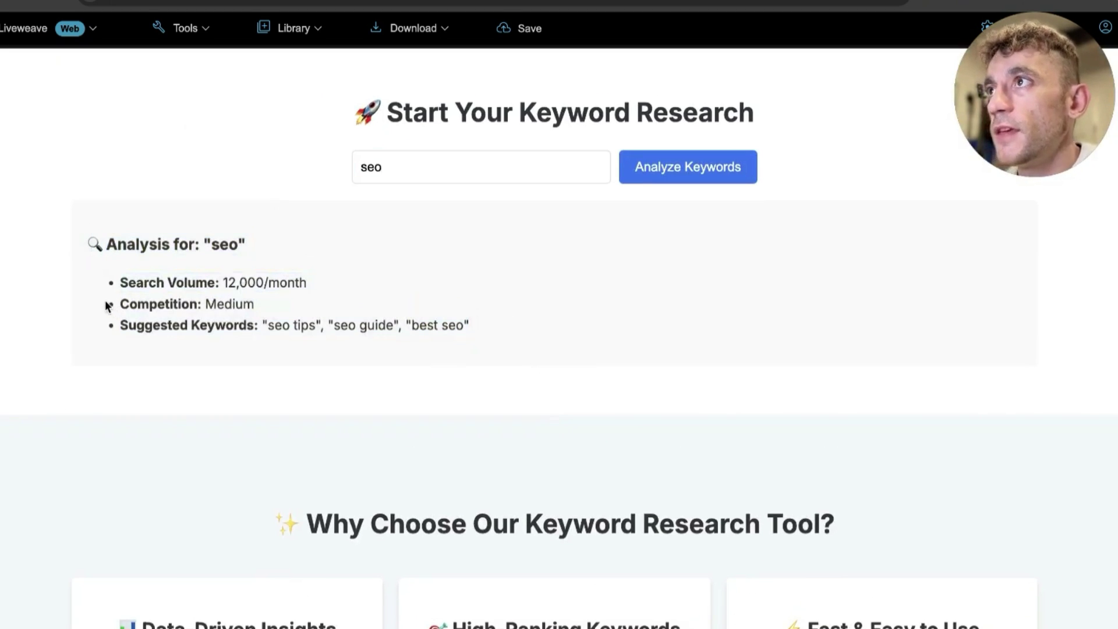
pyautogui.moveTo(286, 278); pyautogui.dragTo(312, 330)
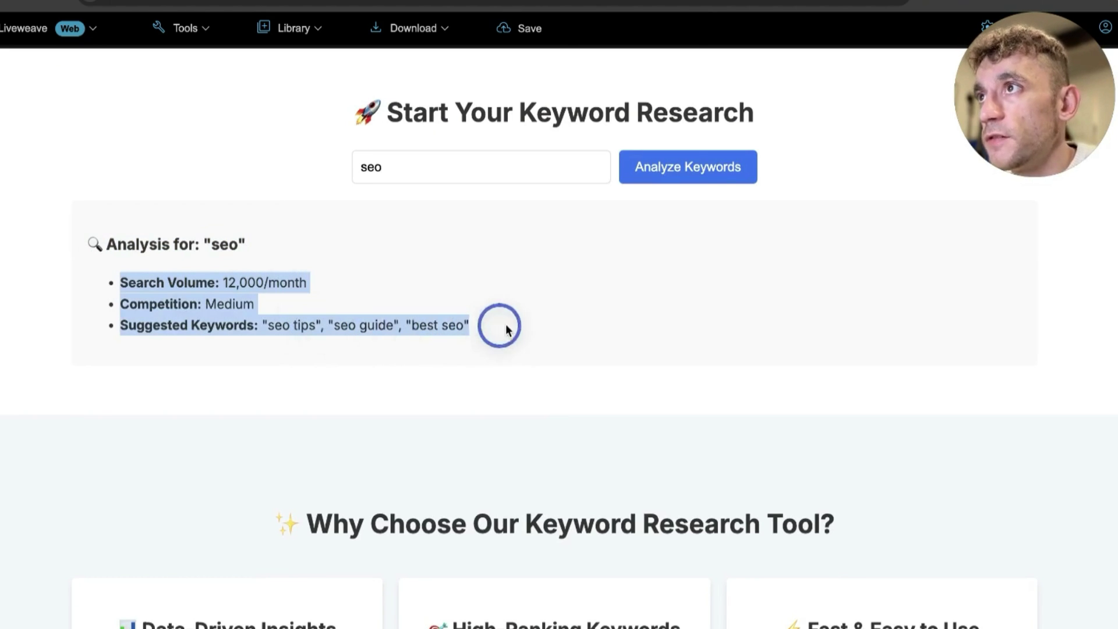
pyautogui.scroll(2, 158, 409)
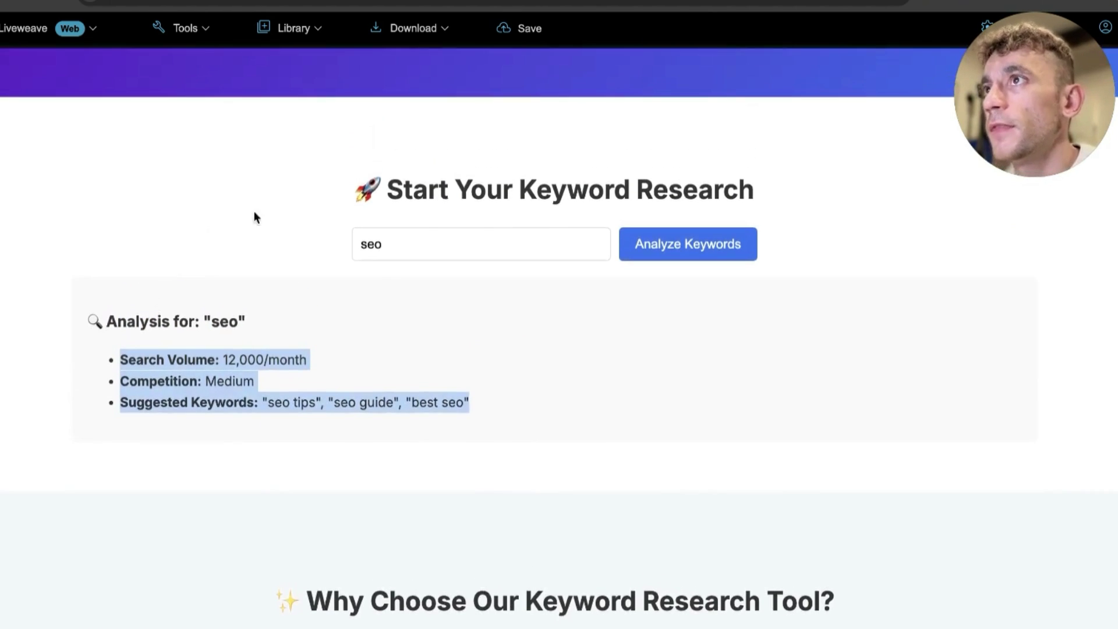
# Analyse 'best seo agency', returning 12,000/month volume and Medium competition
pyautogui.click(479, 242)
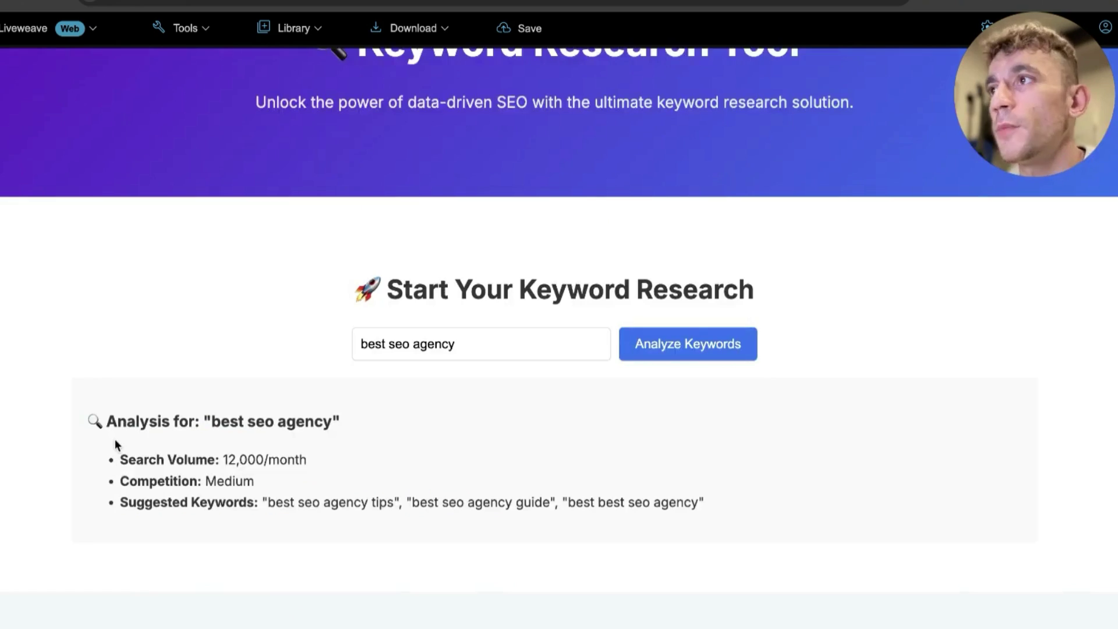
pyautogui.moveTo(117, 450); pyautogui.dragTo(308, 488)
pyautogui.scroll(5, 142, 425)
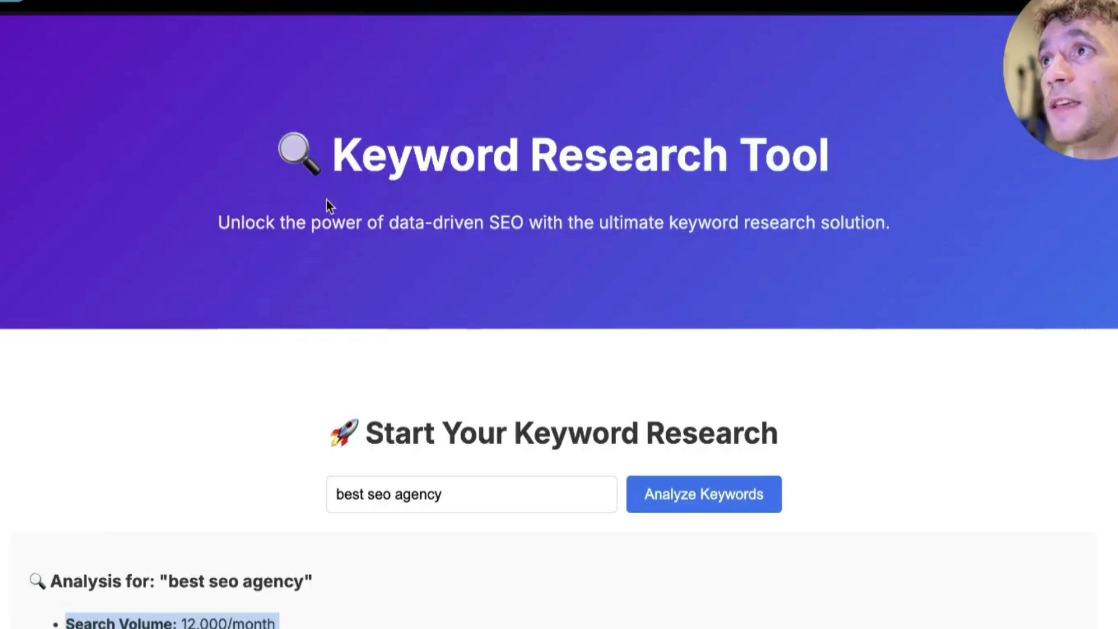
pyautogui.scroll(-4, 473, 151)
pyautogui.scroll(-2, 212, 374)
pyautogui.scroll(5, 314, 474)
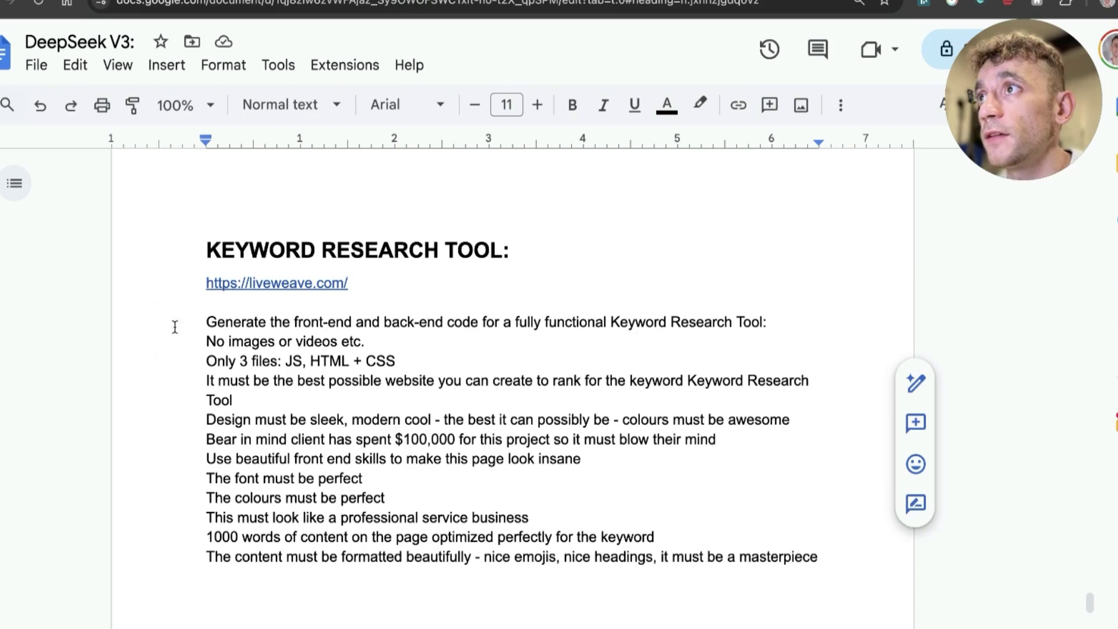
# Copy the Keyword Research Tool prompt, load bolt.new in a new tab, and submit it there
pyautogui.moveTo(175, 326); pyautogui.dragTo(933, 617)
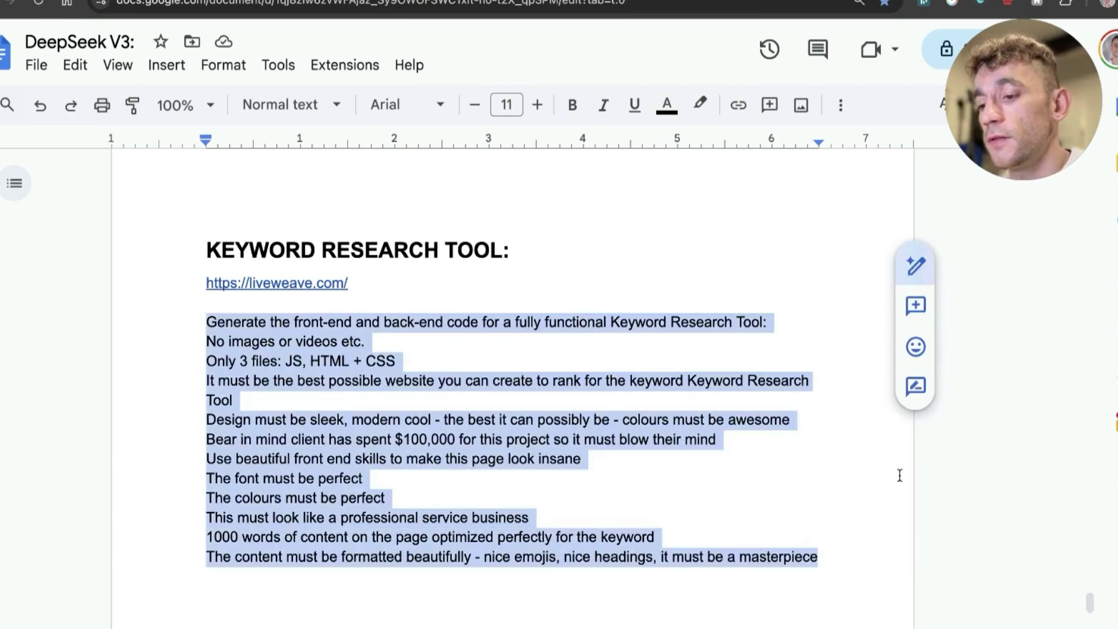
pyautogui.hotkey('ctrl', 't')
pyautogui.write('bolt.new')
pyautogui.press('Return')
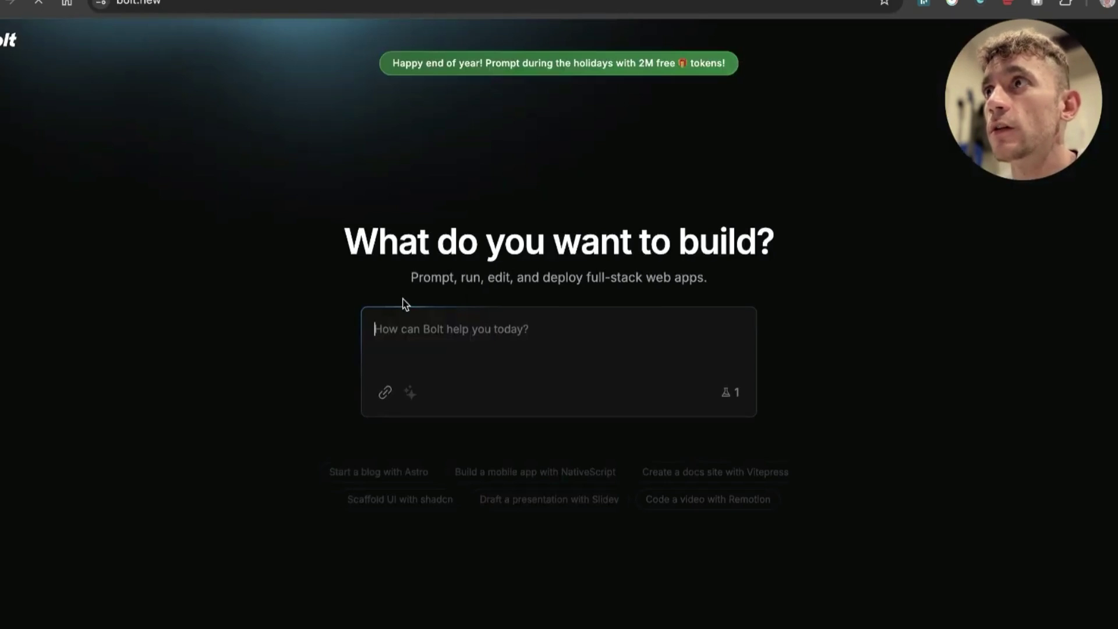
pyautogui.click(413, 318)
pyautogui.hotkey('ctrl', 'v')
pyautogui.press('Return')
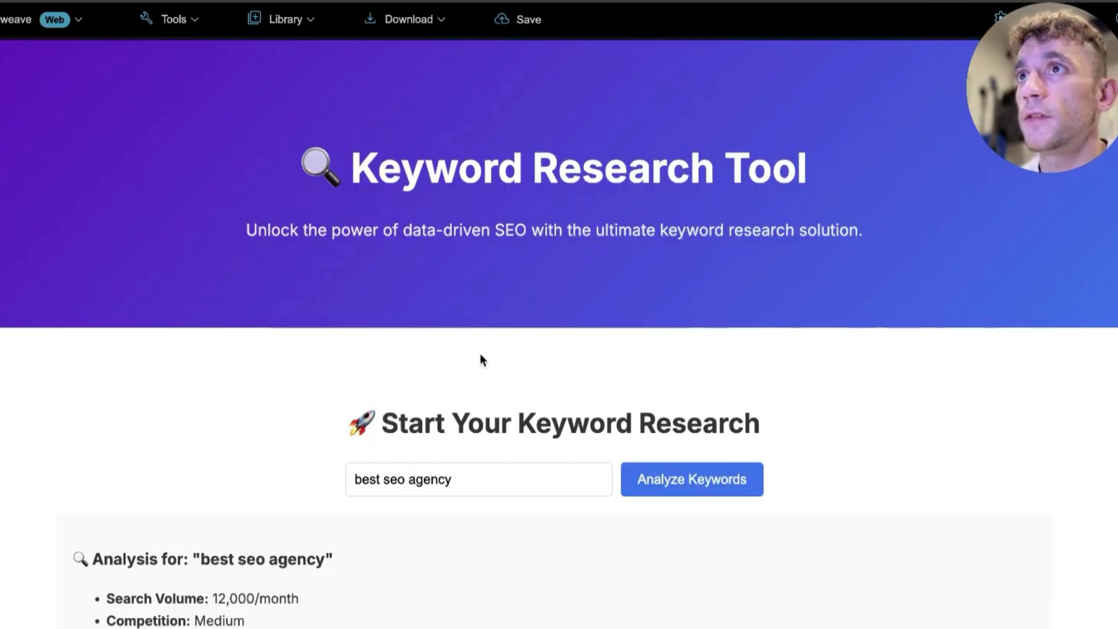
# Review the KeywordPro preview's hero section and select the full competitor prompt in the document
pyautogui.scroll(-10, 498, 364)
pyautogui.scroll(10, 466, 378)
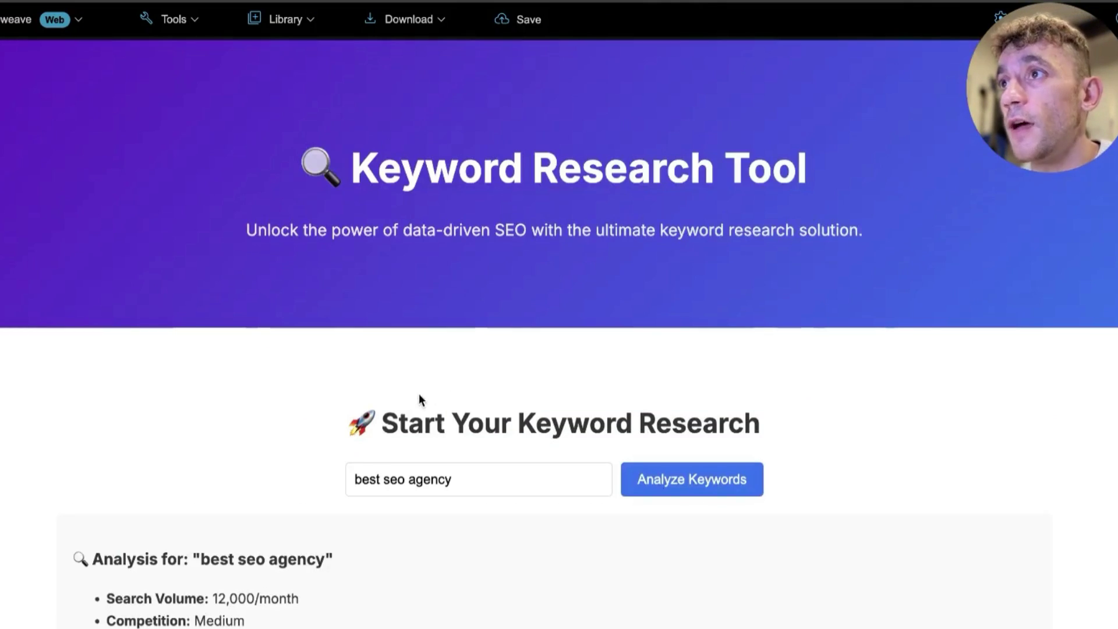
pyautogui.tripleClick(857, 473)
pyautogui.click(857, 472)
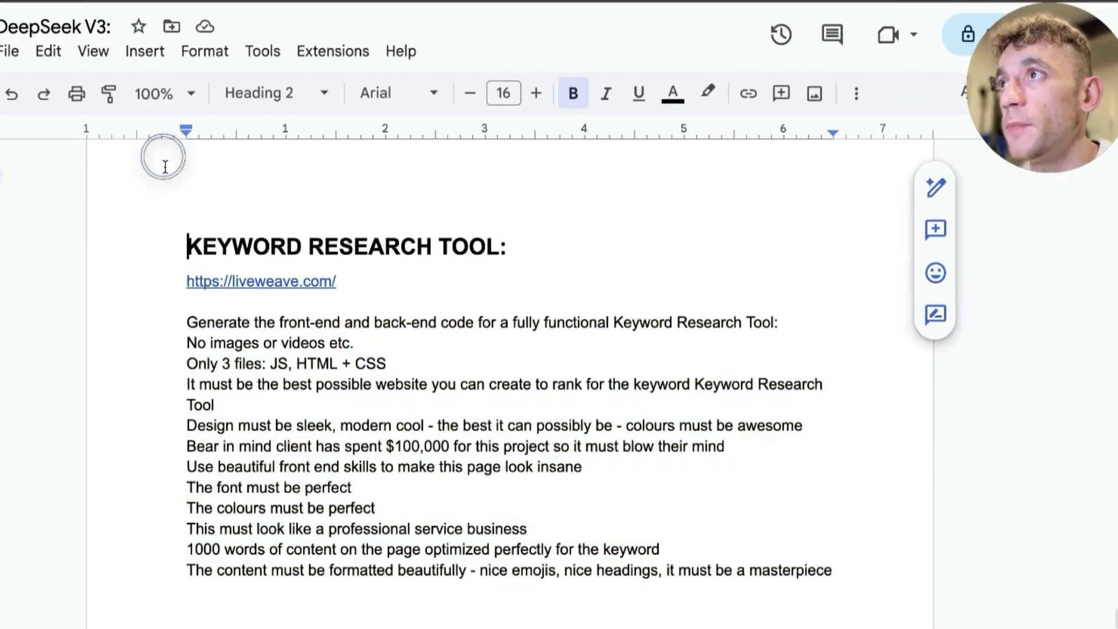
pyautogui.moveTo(163, 157); pyautogui.dragTo(913, 579)
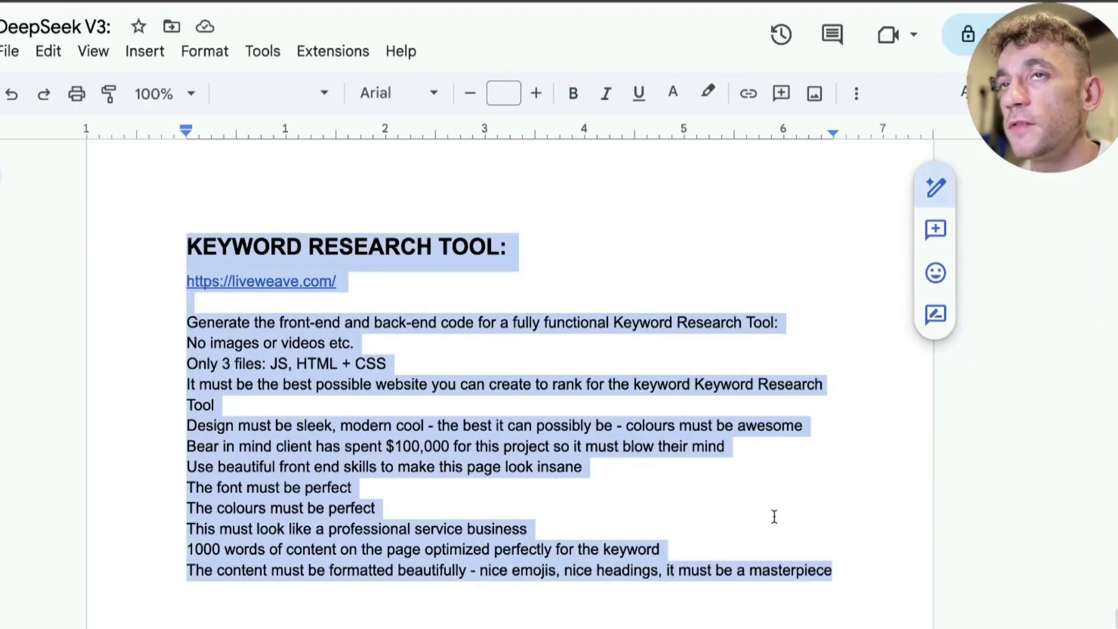
pyautogui.scroll(-2, 765, 513)
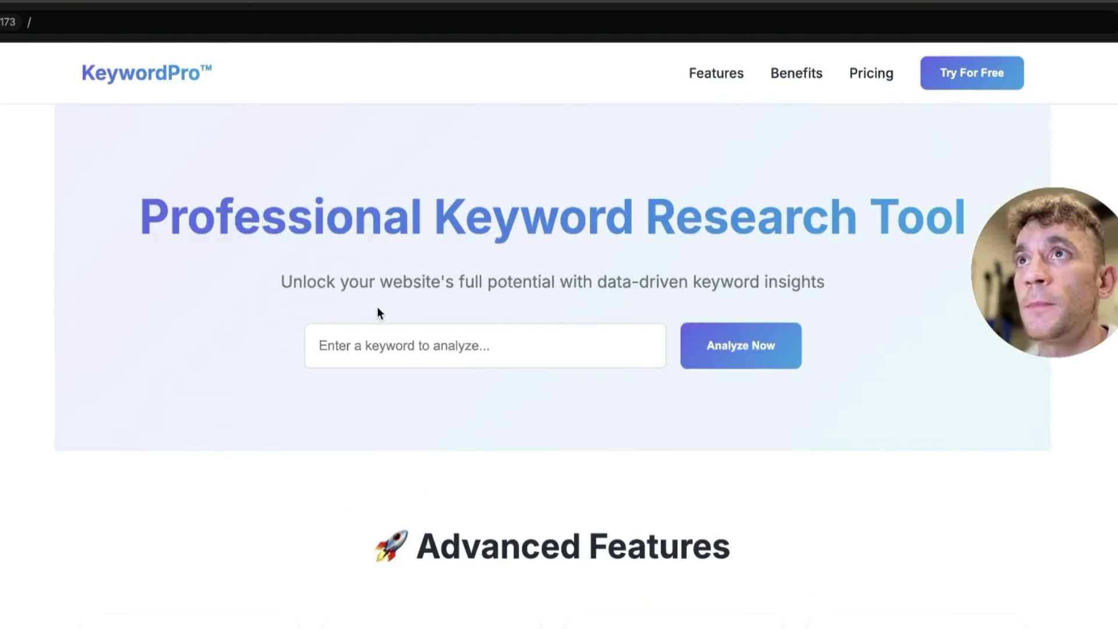
pyautogui.scroll(-2, 376, 315)
pyautogui.scroll(-20, 376, 314)
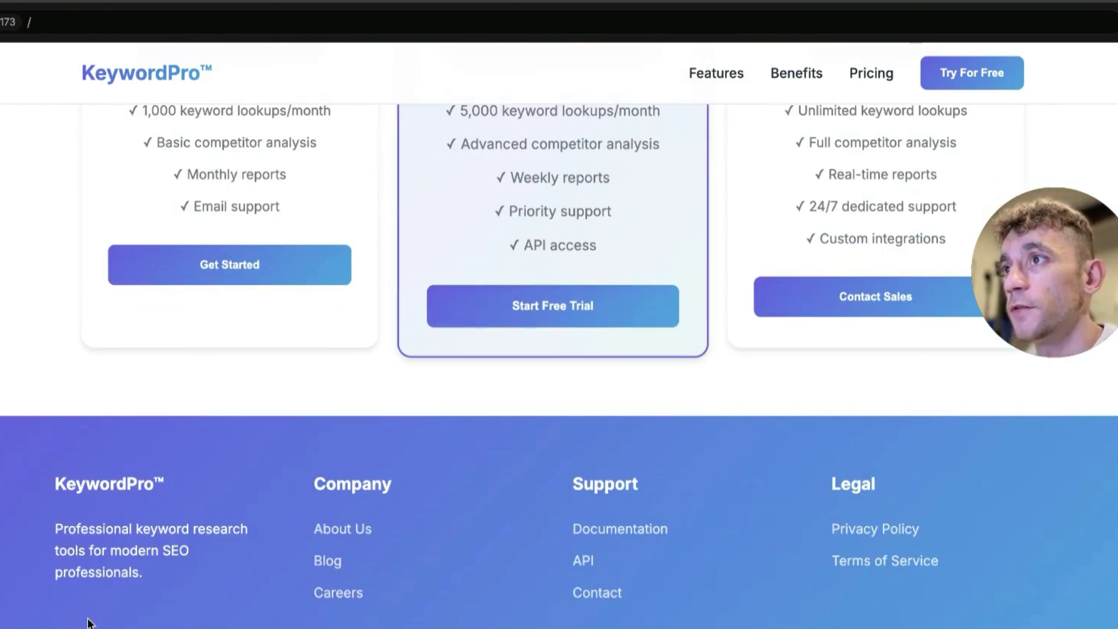
pyautogui.scroll(20, 180, 608)
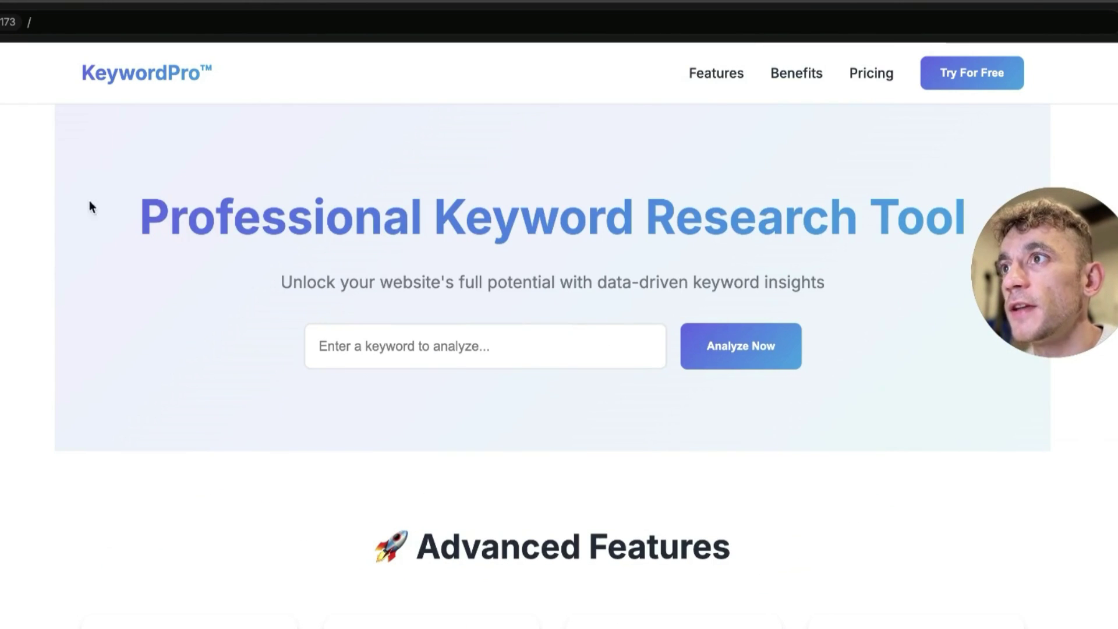
# Scroll the KeywordPro page through its pricing plans to the footer and test a footer link
pyautogui.moveTo(80, 191); pyautogui.dragTo(804, 219)
pyautogui.click(803, 219)
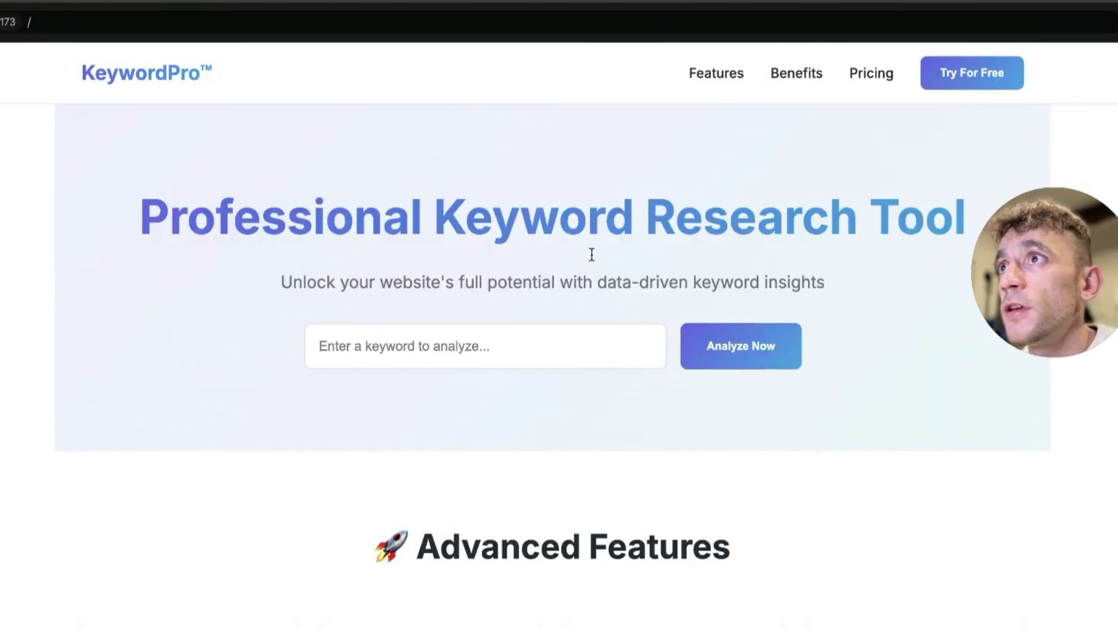
pyautogui.scroll(-15, 591, 252)
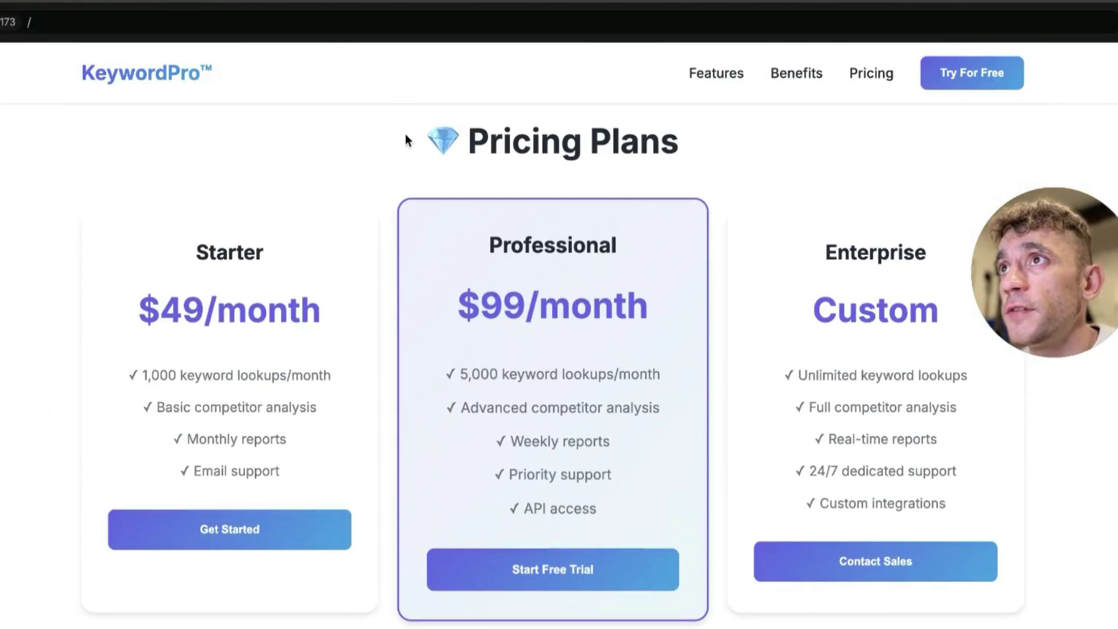
pyautogui.moveTo(401, 132); pyautogui.dragTo(707, 188)
pyautogui.scroll(-5, 553, 469)
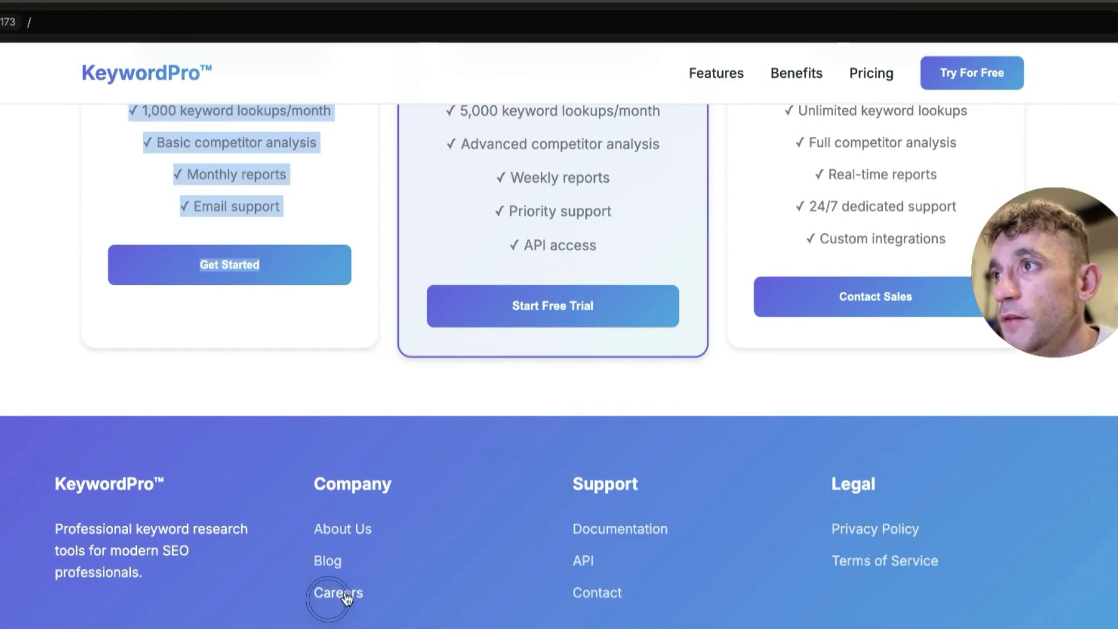
pyautogui.click(590, 530)
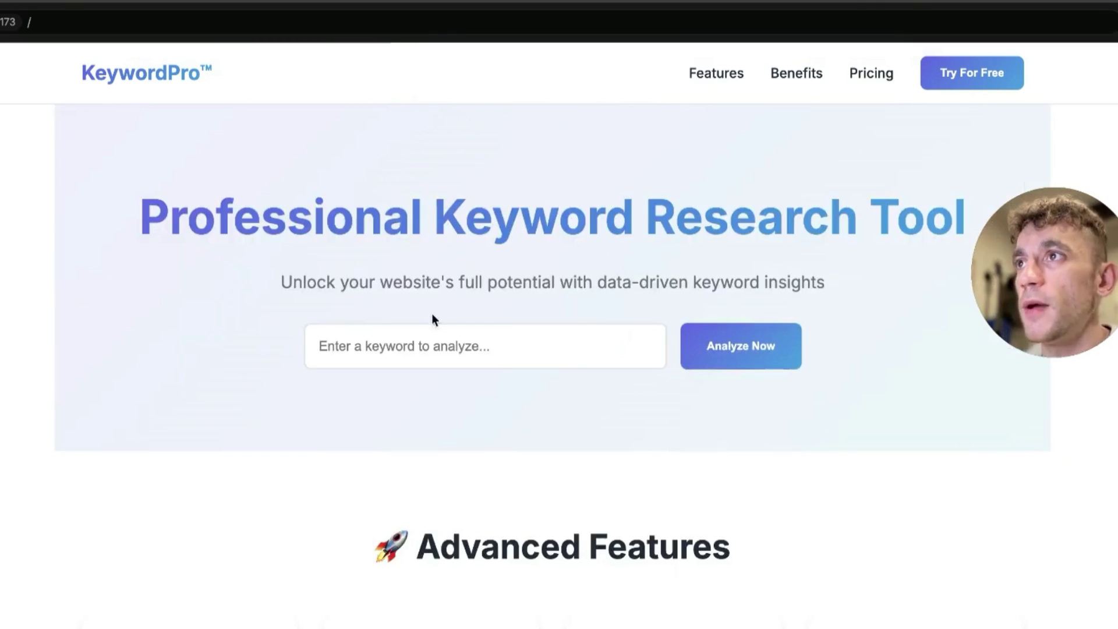
pyautogui.moveTo(133, 238); pyautogui.dragTo(896, 211)
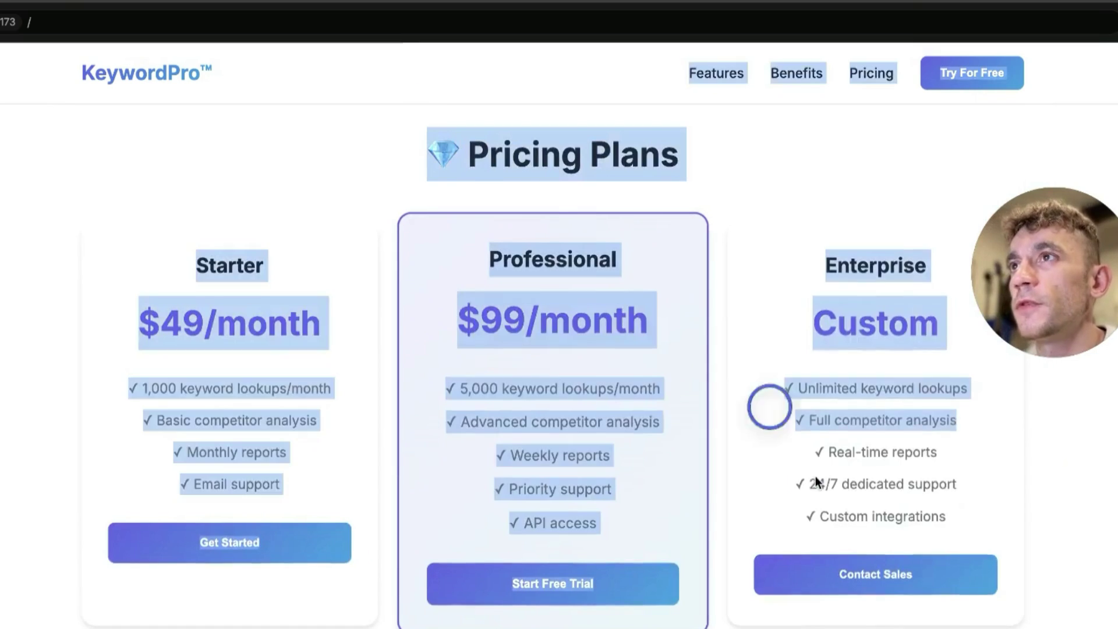
pyautogui.click(768, 404)
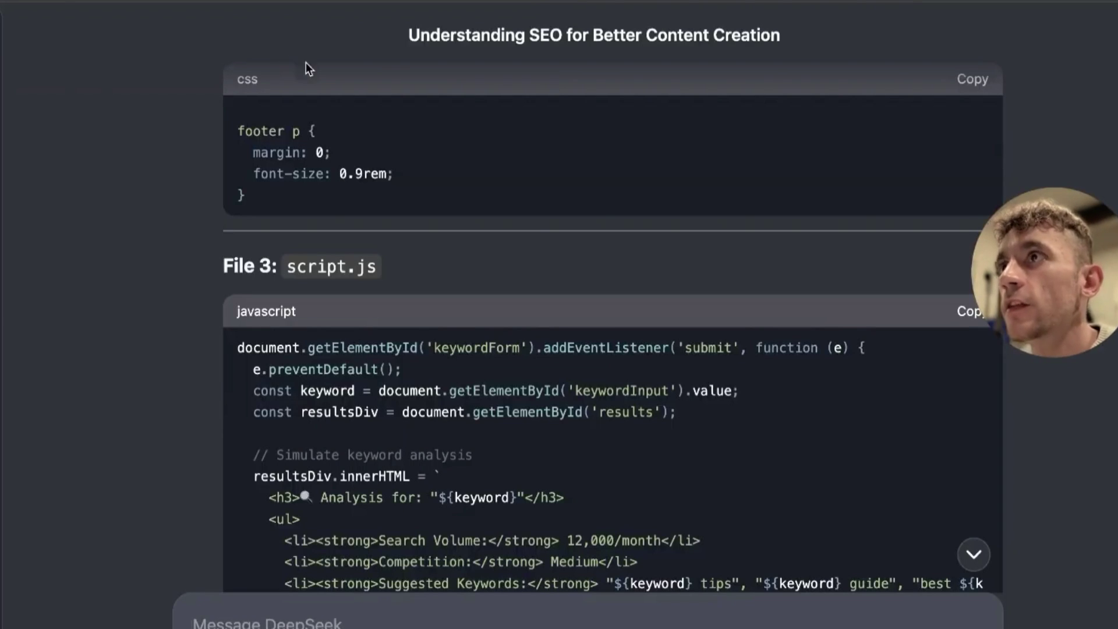
# Turn on web search and paste the competitor reverse-engineering prompt into the message box
pyautogui.scroll(-15, 570, 202)
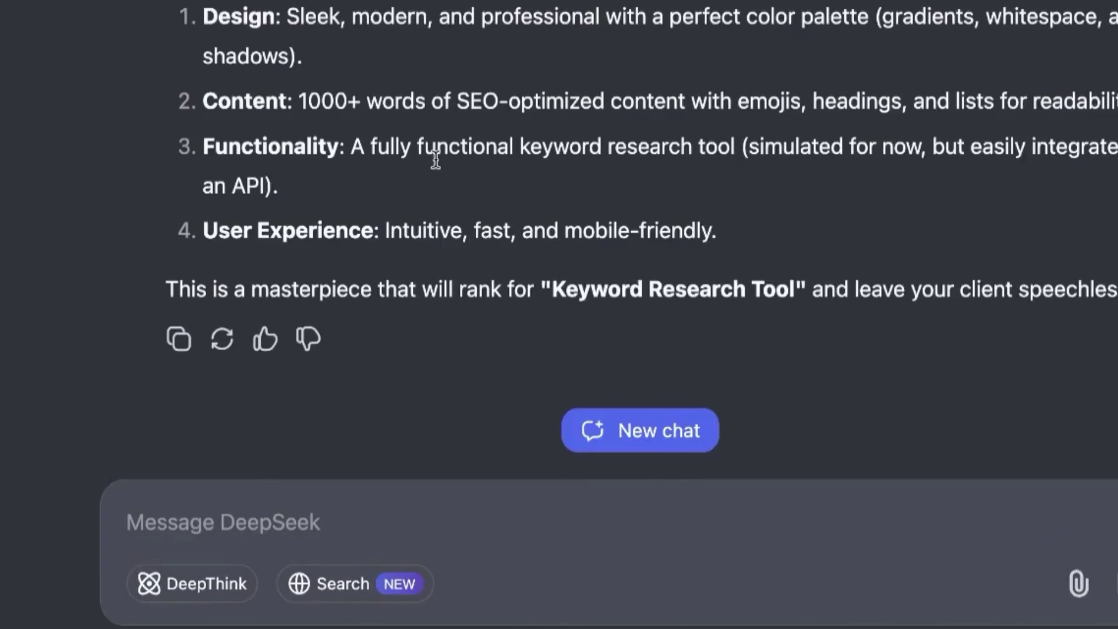
pyautogui.click(344, 527)
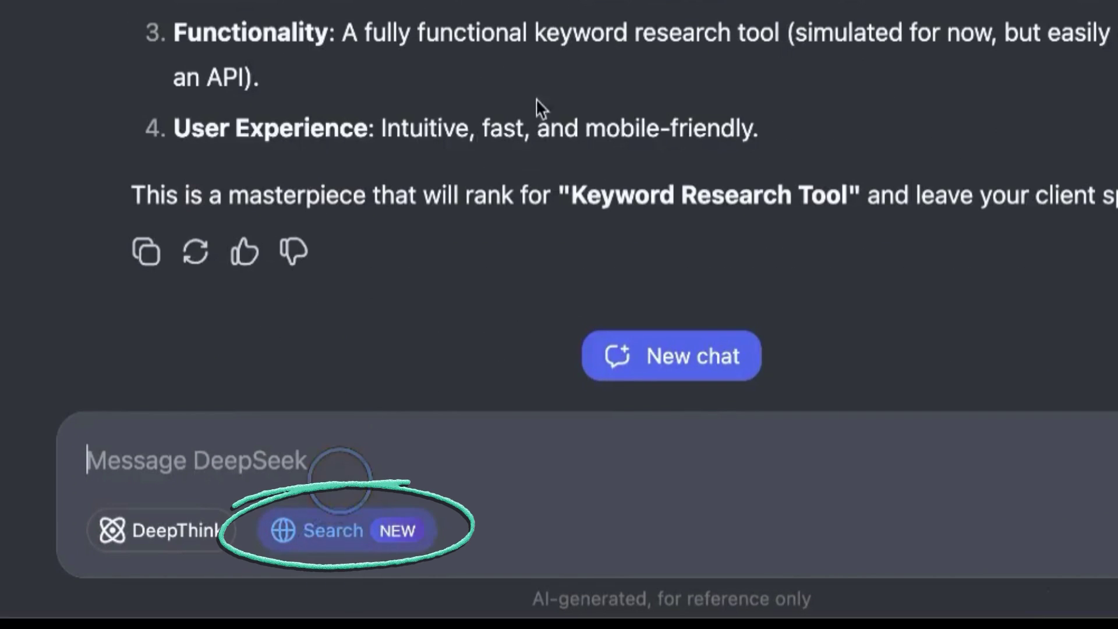
pyautogui.write('Search for my keyword: SEO Cost Calculator  Reverse engineer your top ranking competitor’s content:  Headings Subheadings The word count Topics mentioned LSIs + entities')
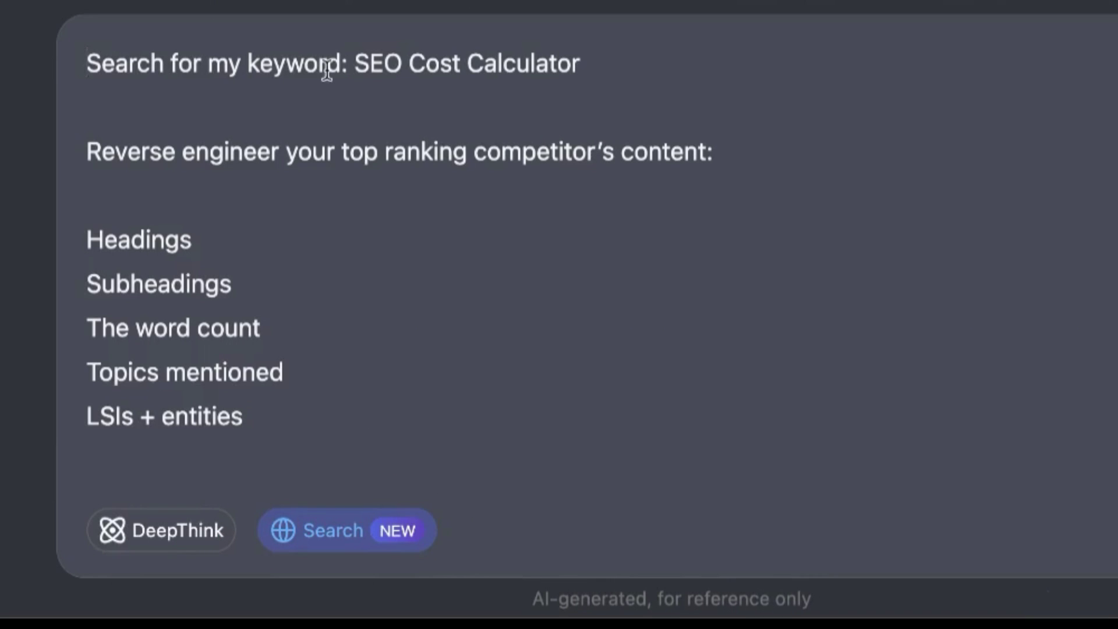
# Reword the pasted prompt to use 'the' instead of 'your' for the SEO Cost Calculator keyword
pyautogui.moveTo(353, 61); pyautogui.dragTo(686, 77)
pyautogui.click(686, 77)
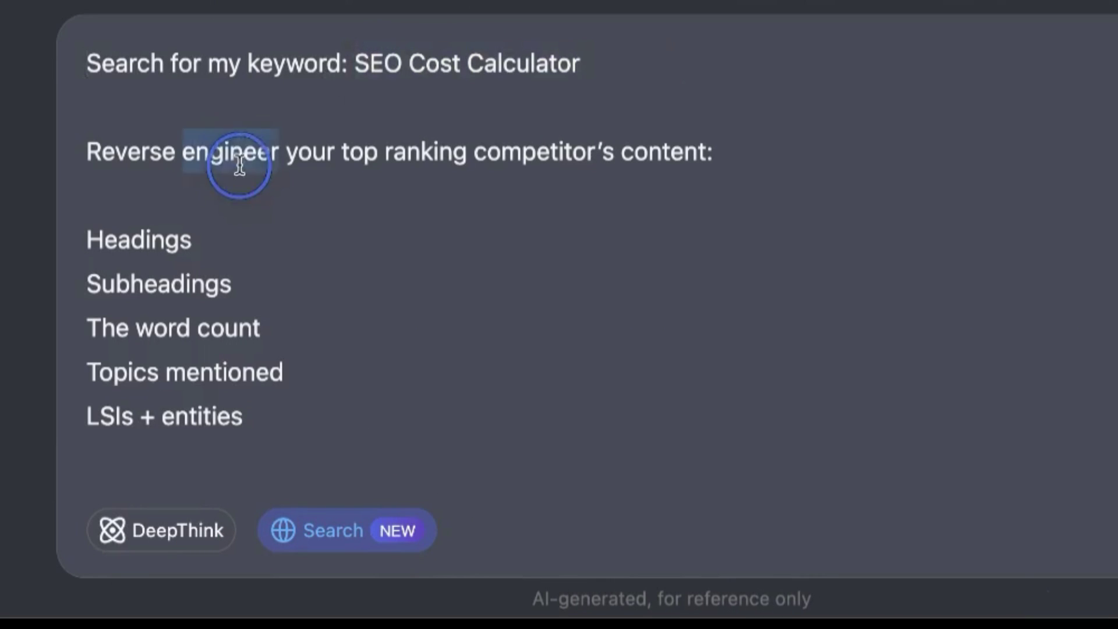
pyautogui.write('the')
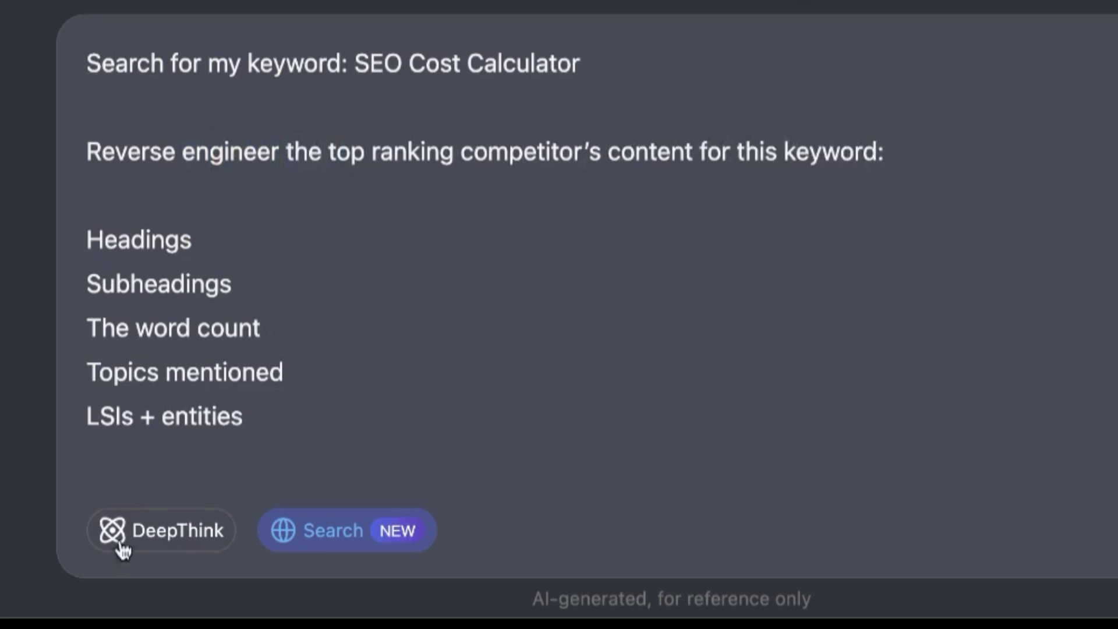
pyautogui.moveTo(173, 243); pyautogui.dragTo(233, 266)
pyautogui.moveTo(266, 304); pyautogui.dragTo(327, 399)
pyautogui.click(317, 414)
# Send the SEO Cost Calculator competitor prompt and follow the search-backed answer as it streams
pyautogui.press('Return')
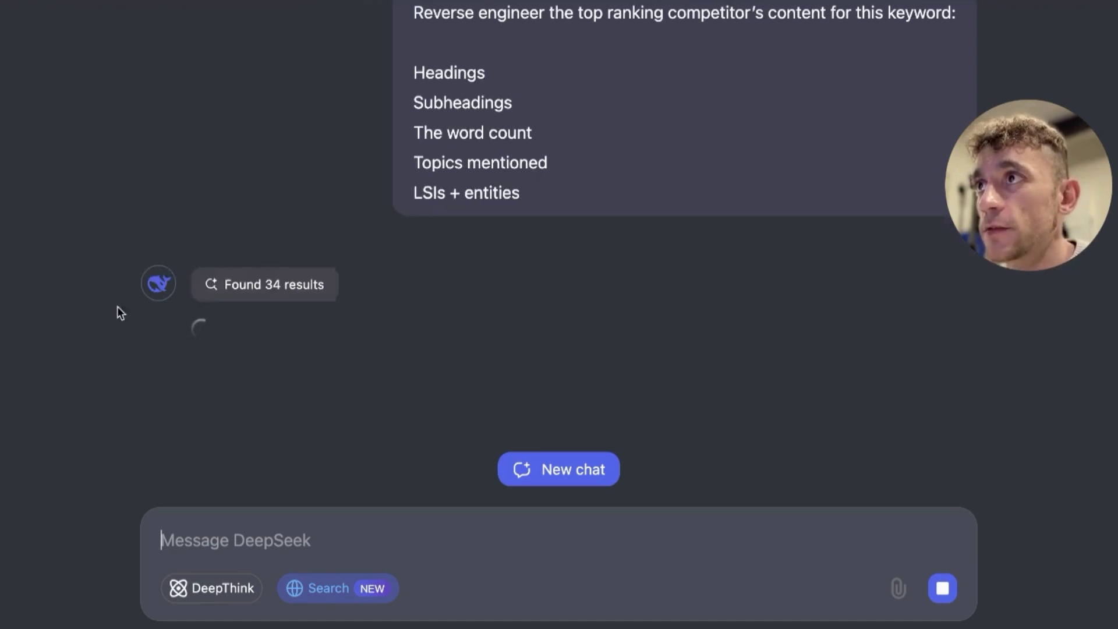
pyautogui.scroll(5, 506, 127)
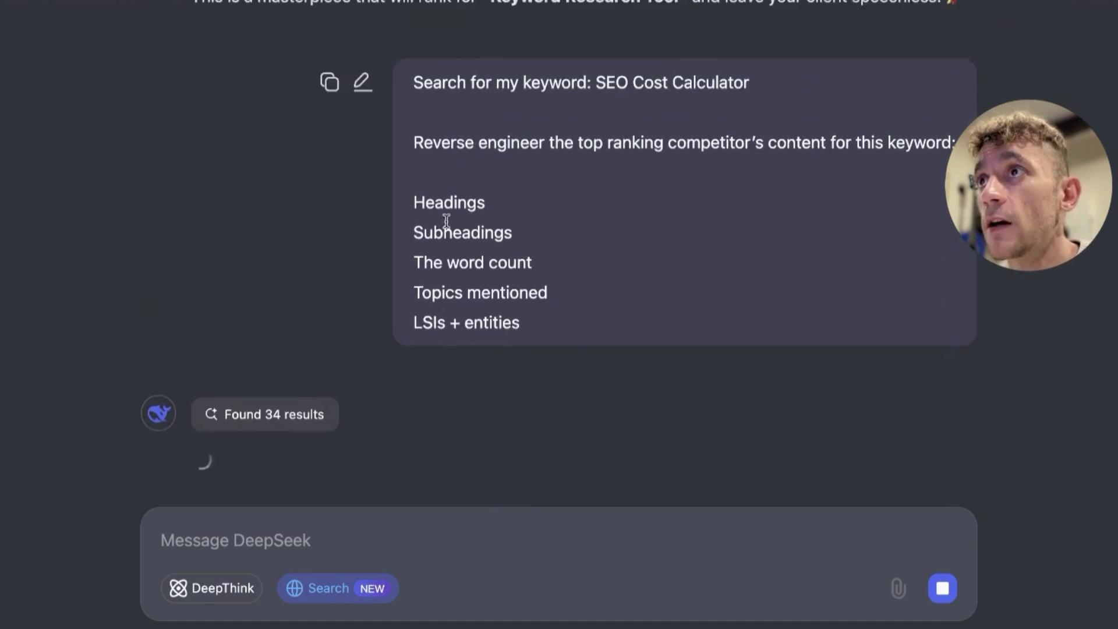
pyautogui.moveTo(460, 152); pyautogui.dragTo(571, 367)
pyautogui.click(558, 333)
pyautogui.scroll(-5, 549, 334)
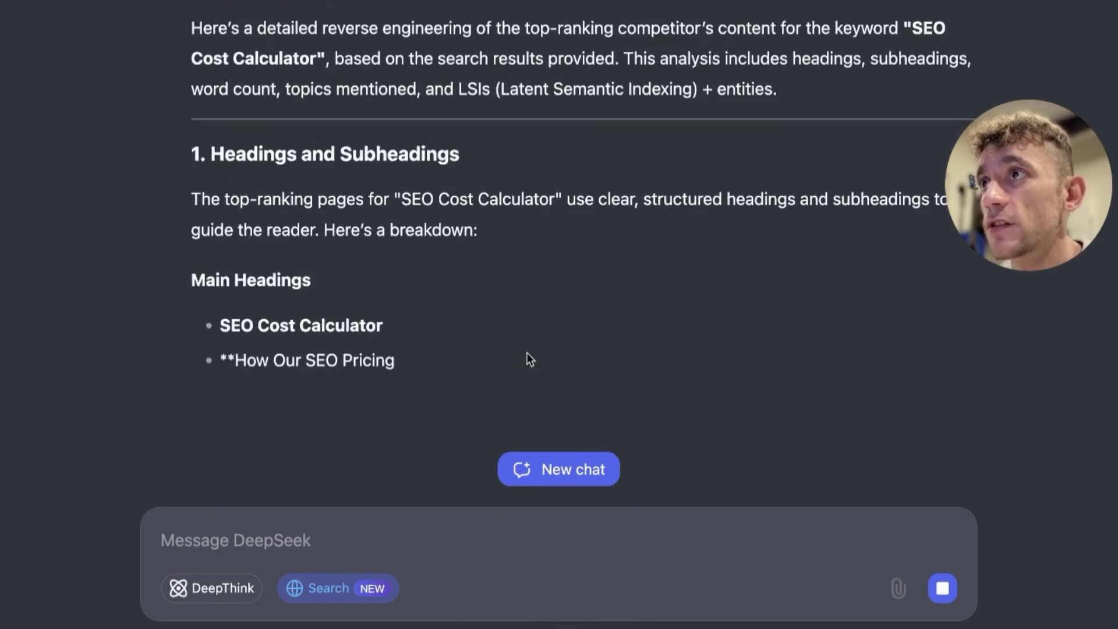
pyautogui.scroll(4, 232, 182)
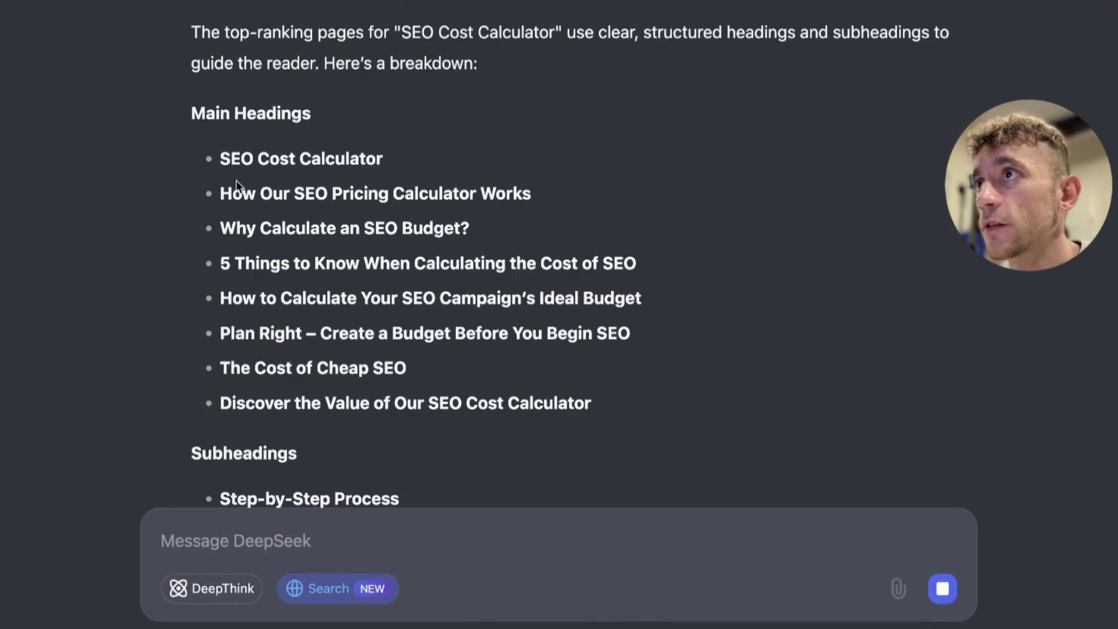
pyautogui.moveTo(159, 111); pyautogui.dragTo(613, 358)
pyautogui.scroll(-6, 613, 358)
pyautogui.moveTo(215, 165); pyautogui.dragTo(454, 343)
pyautogui.scroll(-5, 463, 408)
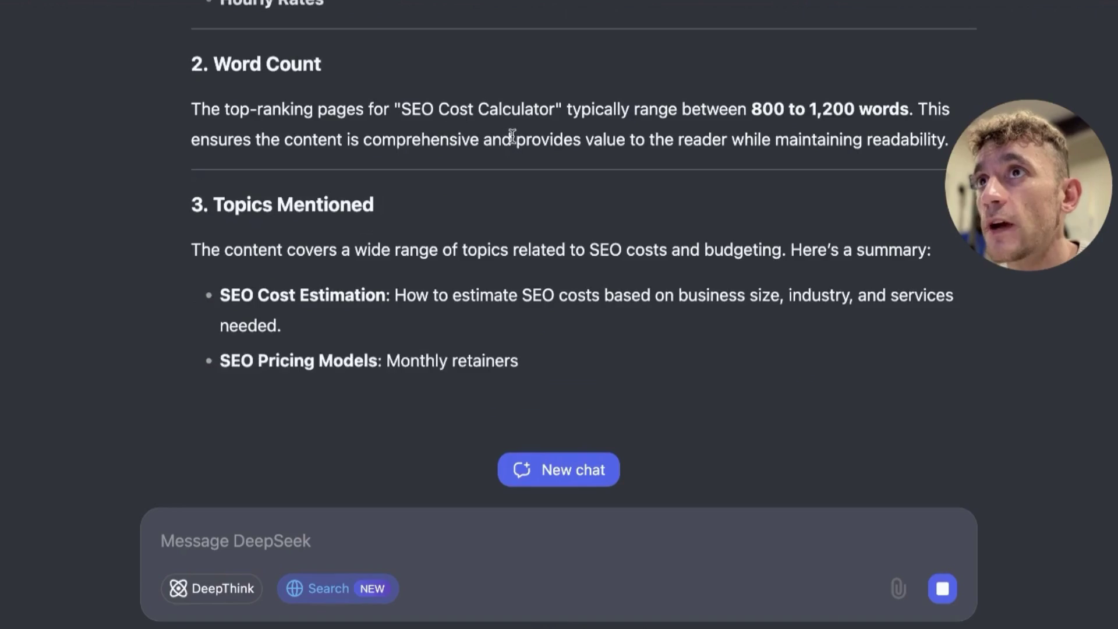
# Highlight the recommended 800–1,200 word count and go over the topics, LSIs and entities
pyautogui.moveTo(751, 89); pyautogui.dragTo(917, 96)
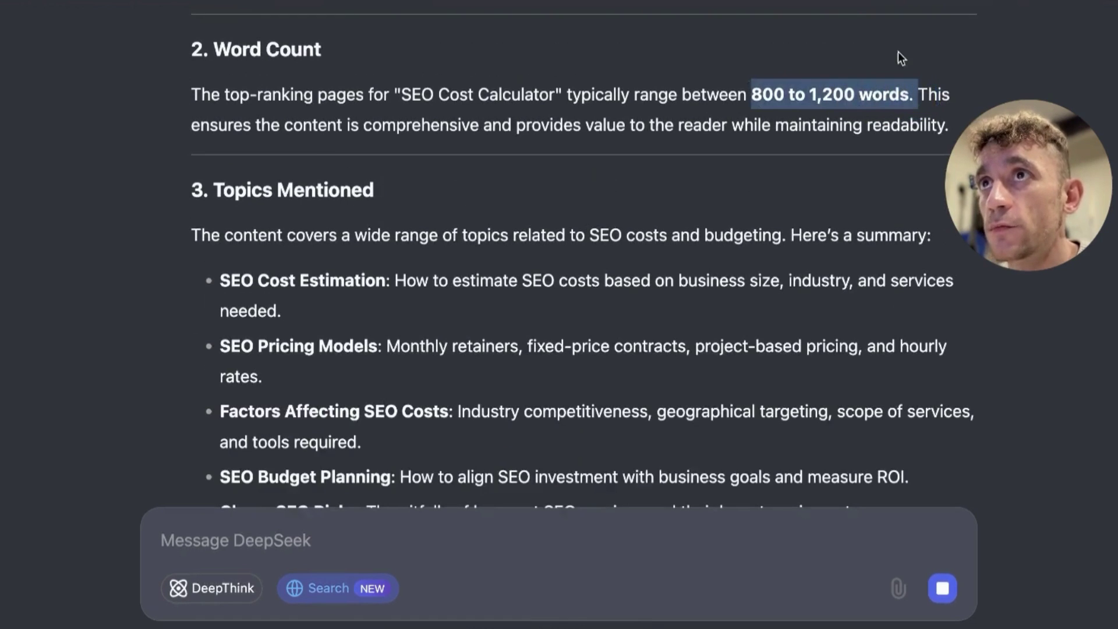
pyautogui.moveTo(487, 192); pyautogui.dragTo(644, 386)
pyautogui.scroll(-10, 601, 379)
pyautogui.moveTo(192, 108); pyautogui.dragTo(608, 420)
pyautogui.scroll(-5, 585, 417)
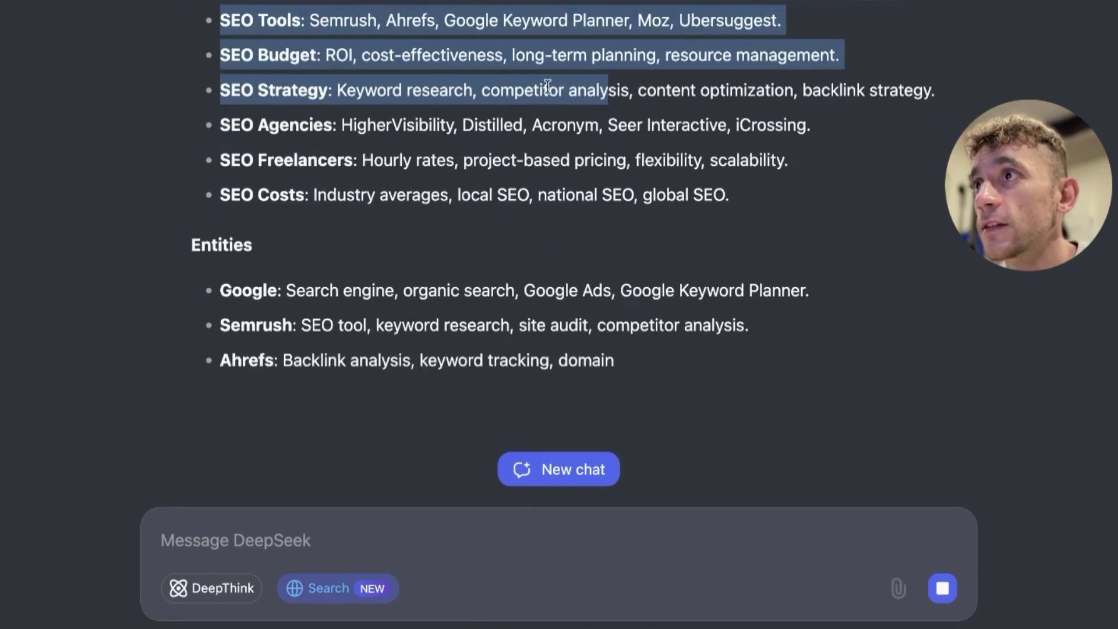
pyautogui.scroll(4, 525, 110)
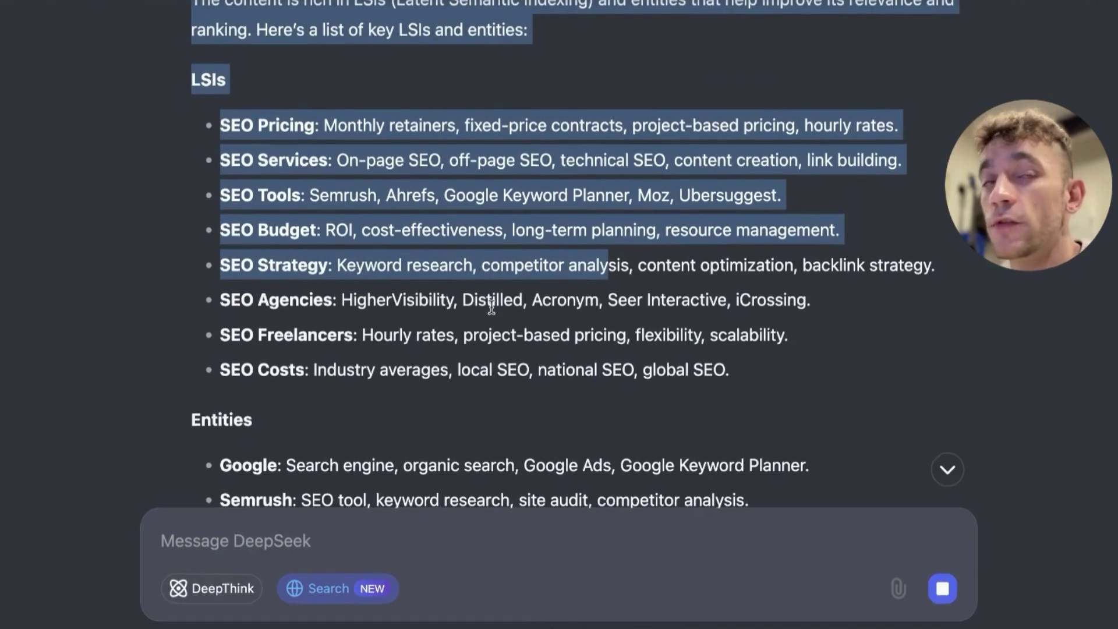
pyautogui.scroll(-10, 486, 317)
pyautogui.click(189, 99)
pyautogui.moveTo(189, 99); pyautogui.dragTo(599, 438)
pyautogui.scroll(-3, 598, 438)
pyautogui.scroll(15, 665, 435)
pyautogui.scroll(20, 666, 436)
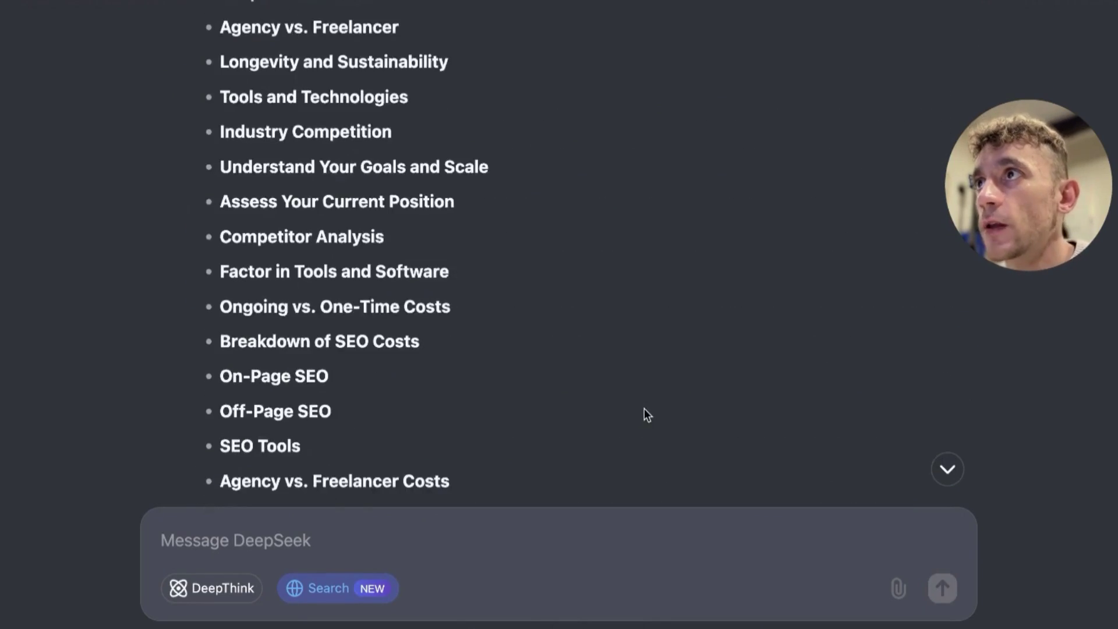
pyautogui.scroll(15, 635, 408)
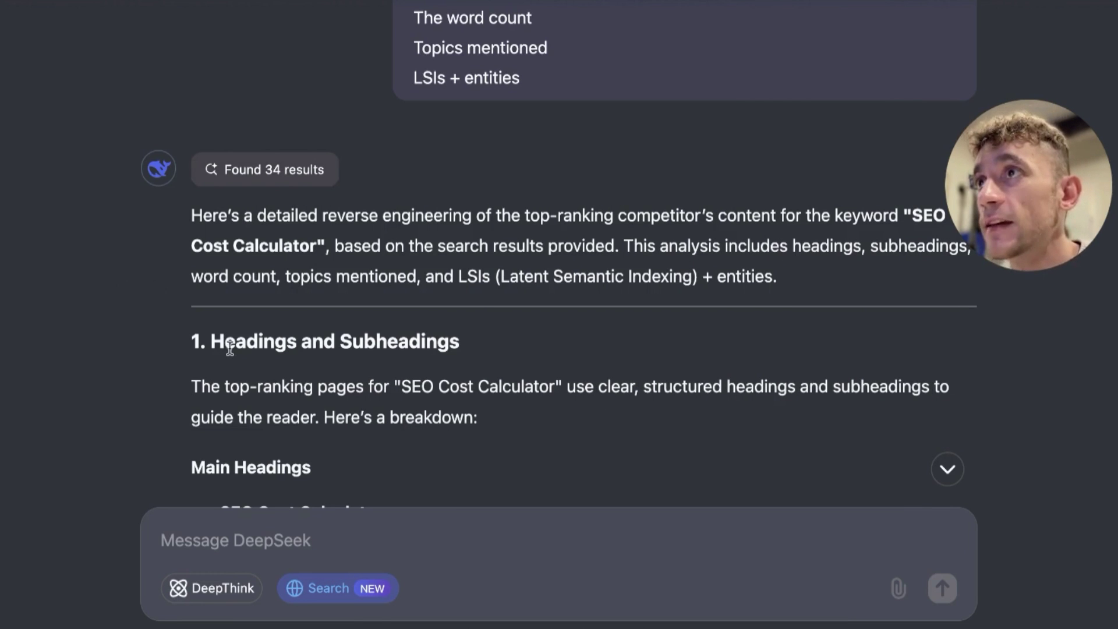
# Scroll through the finished breakdown's main headings, subheadings and takeaways
pyautogui.scroll(-5, 230, 348)
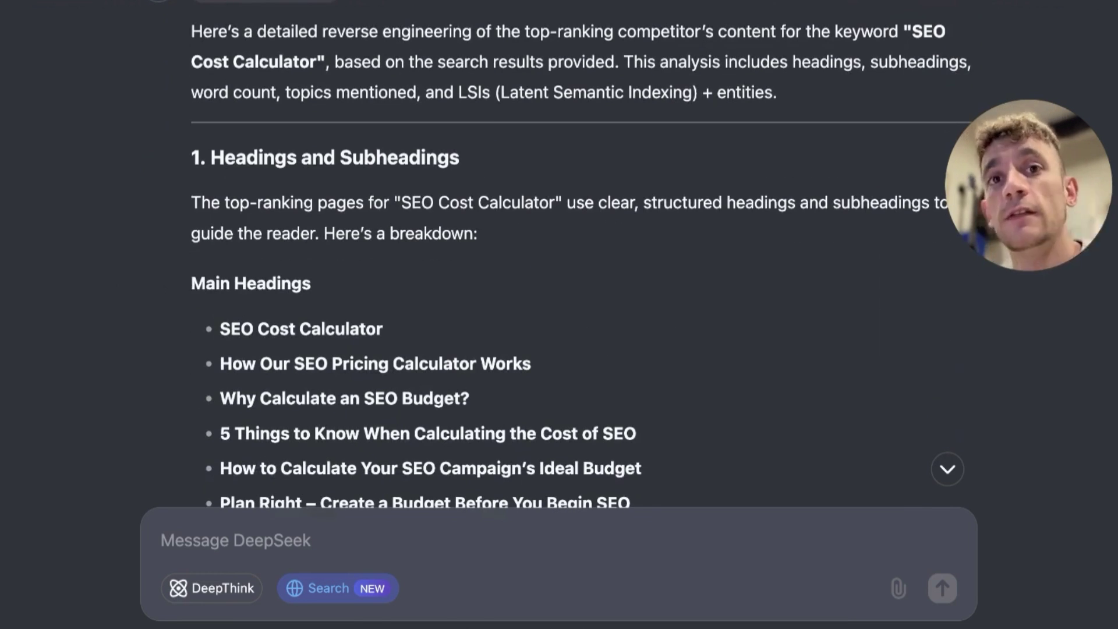
pyautogui.scroll(-20, 364, 250)
pyautogui.scroll(20, 494, 120)
pyautogui.scroll(17, 505, 242)
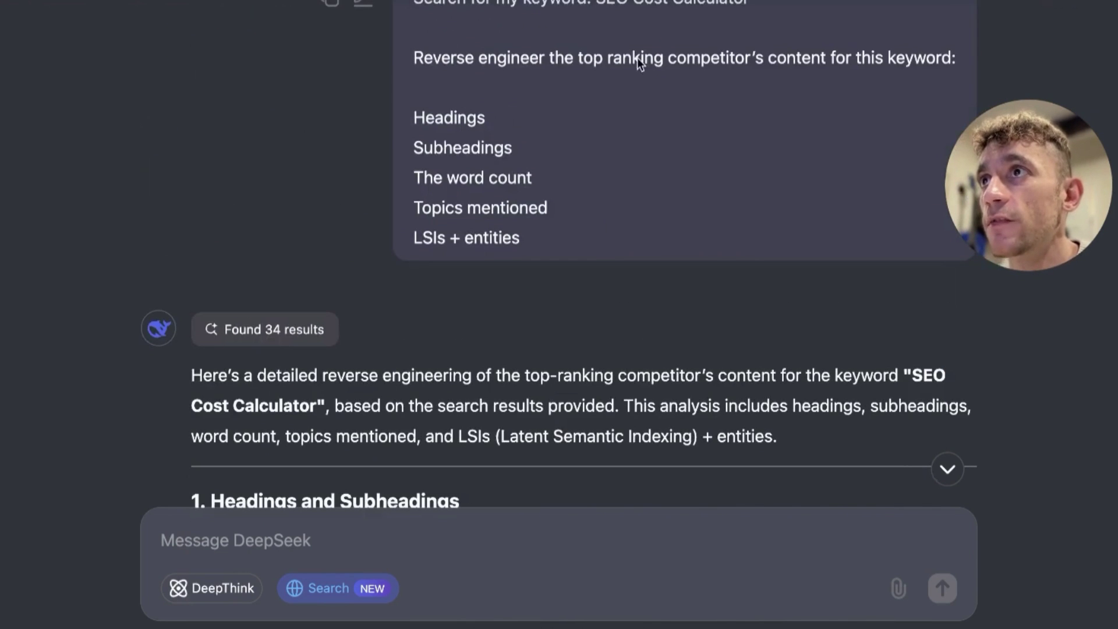
pyautogui.scroll(-20, 431, 217)
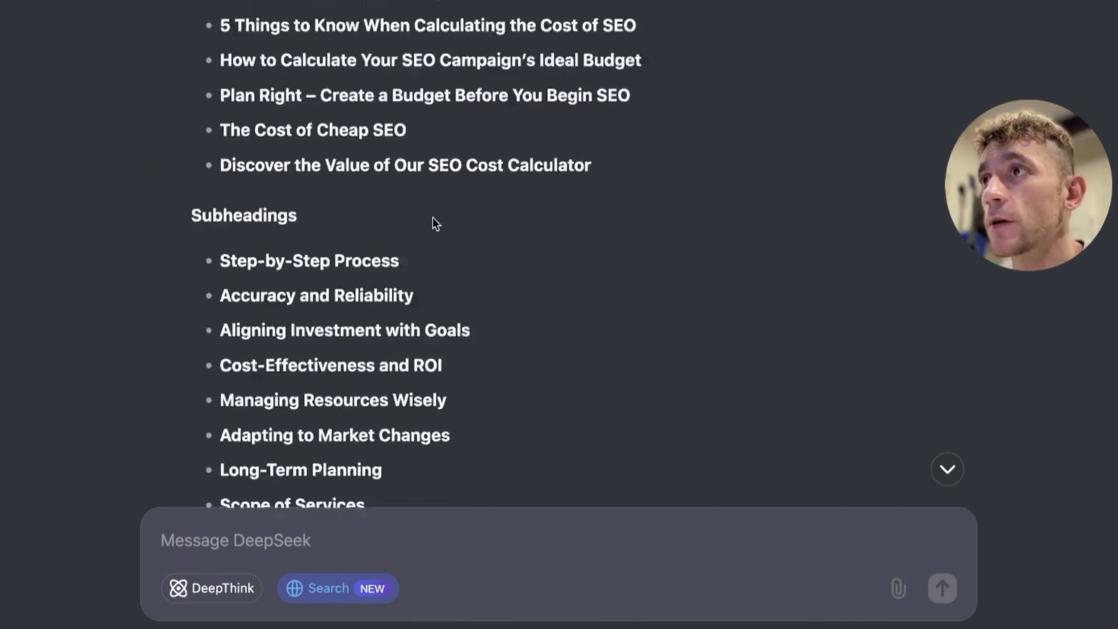
pyautogui.scroll(-20, 408, 190)
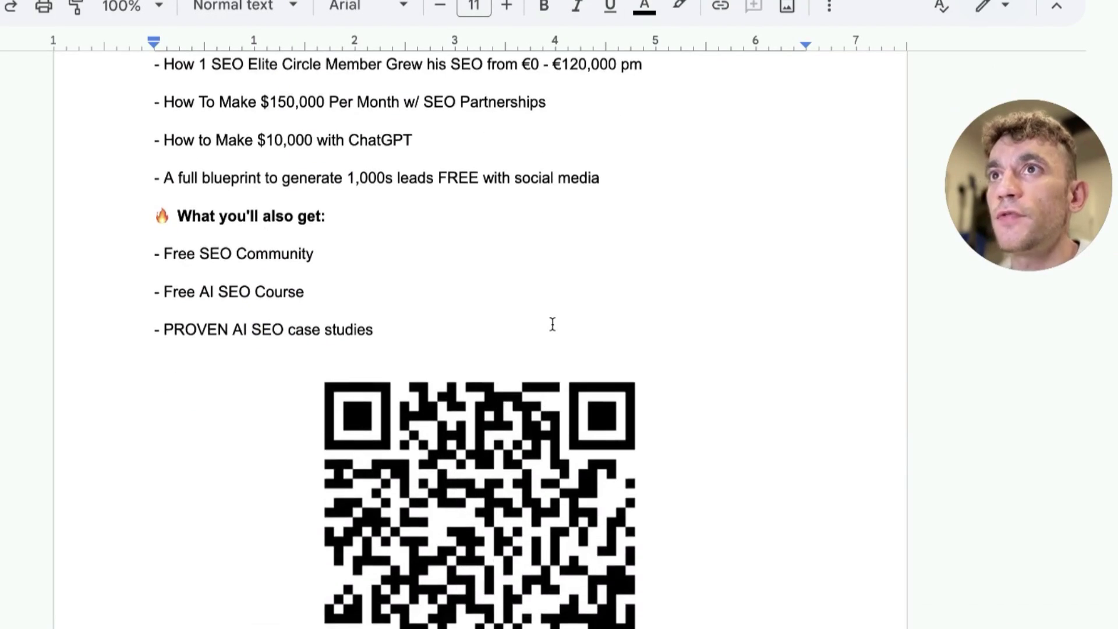
pyautogui.scroll(5, 541, 326)
pyautogui.scroll(-3, 227, 317)
pyautogui.moveTo(156, 400); pyautogui.dragTo(498, 474)
pyautogui.scroll(4, 480, 431)
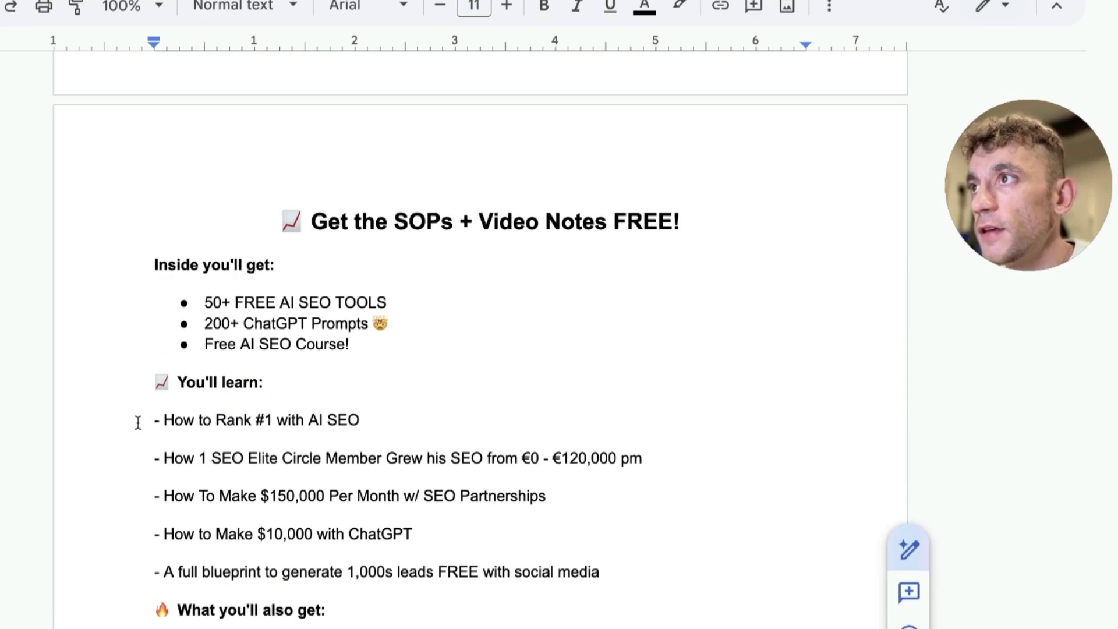
pyautogui.moveTo(153, 380); pyautogui.dragTo(592, 582)
pyautogui.click(641, 589)
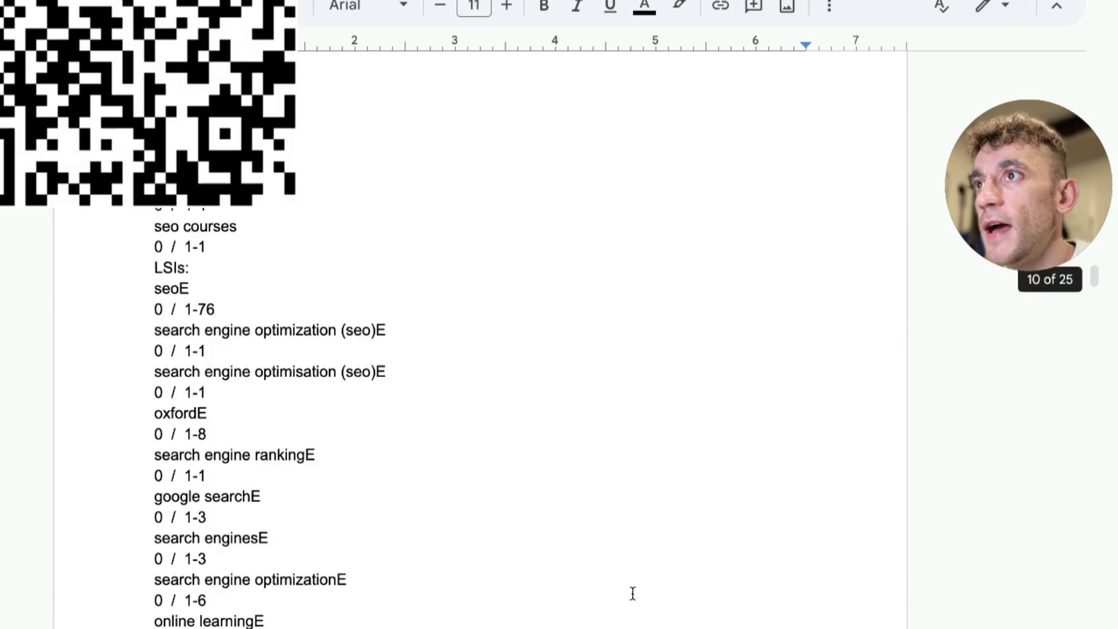
pyautogui.scroll(-20, 631, 591)
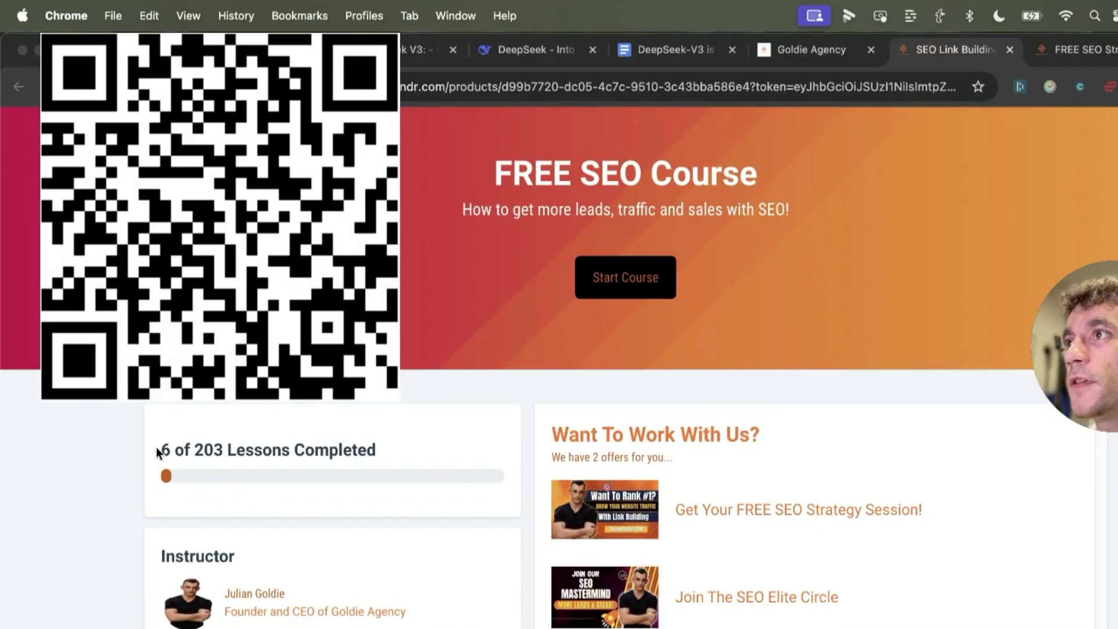
# Scroll the course page's lesson list past SEO Niche Research and FREE SEO TOOLS to the end
pyautogui.click(367, 450)
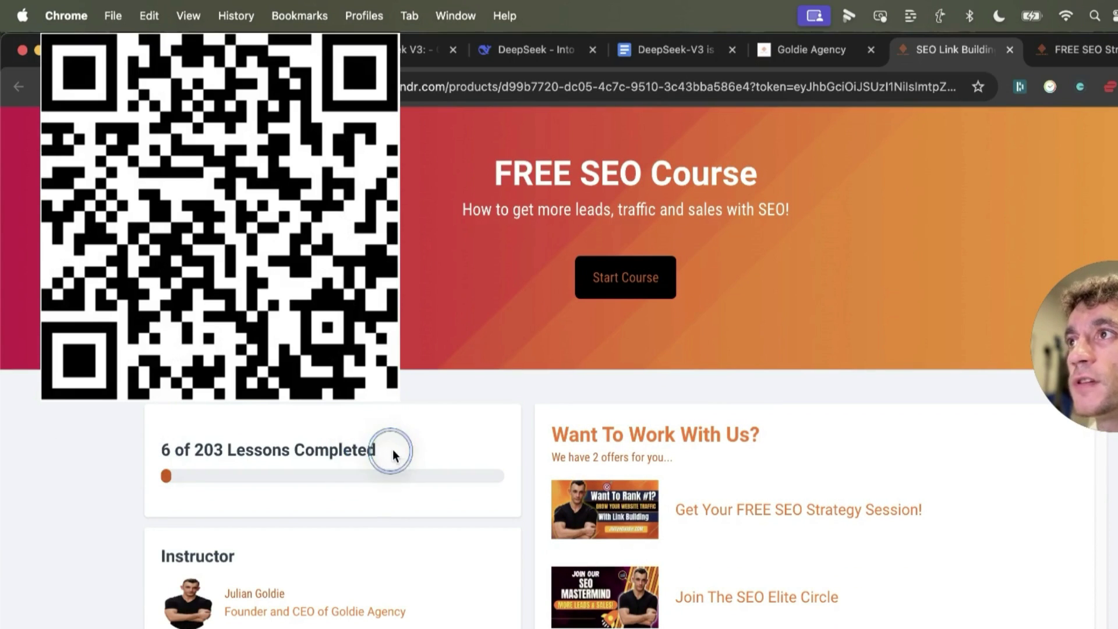
pyautogui.scroll(-15, 748, 541)
pyautogui.scroll(-1, 968, 442)
pyautogui.scroll(-5, 728, 559)
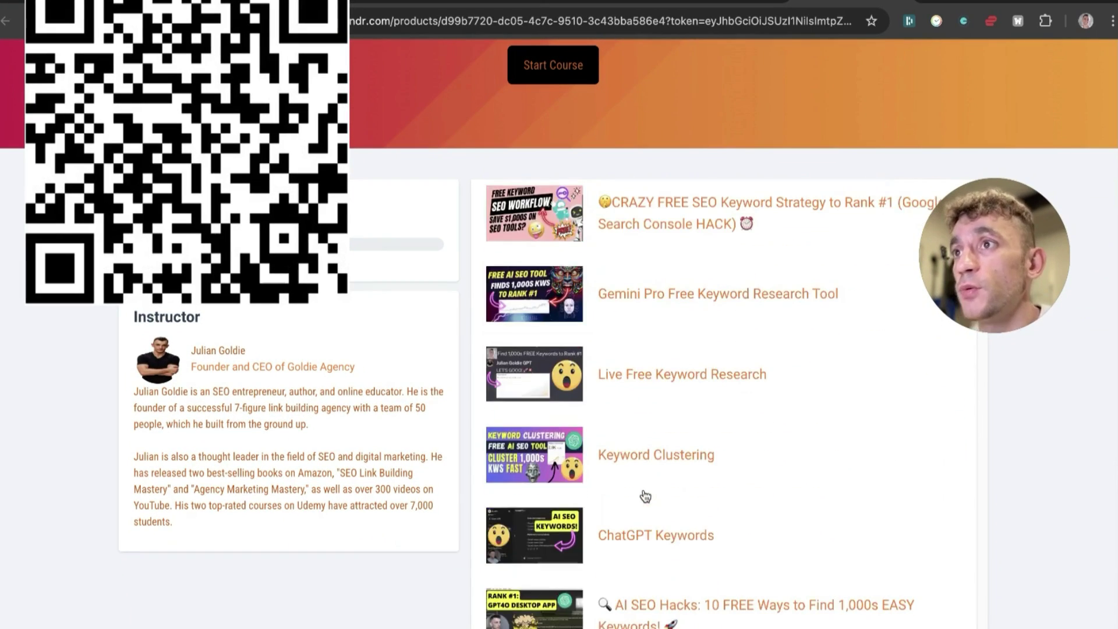
pyautogui.scroll(-20, 645, 496)
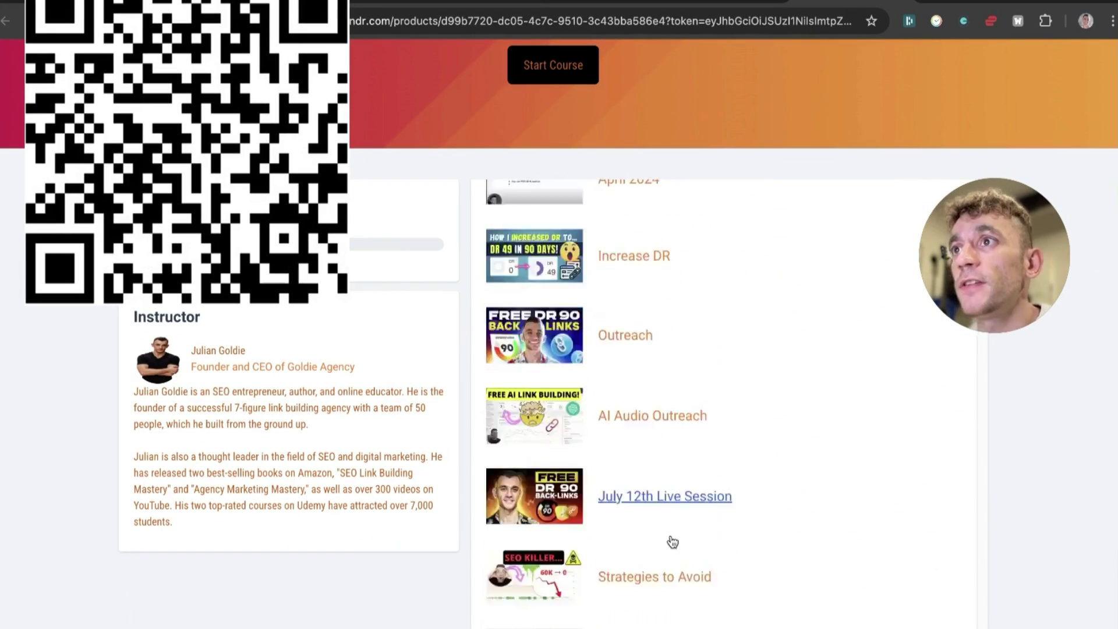
pyautogui.scroll(-10, 663, 540)
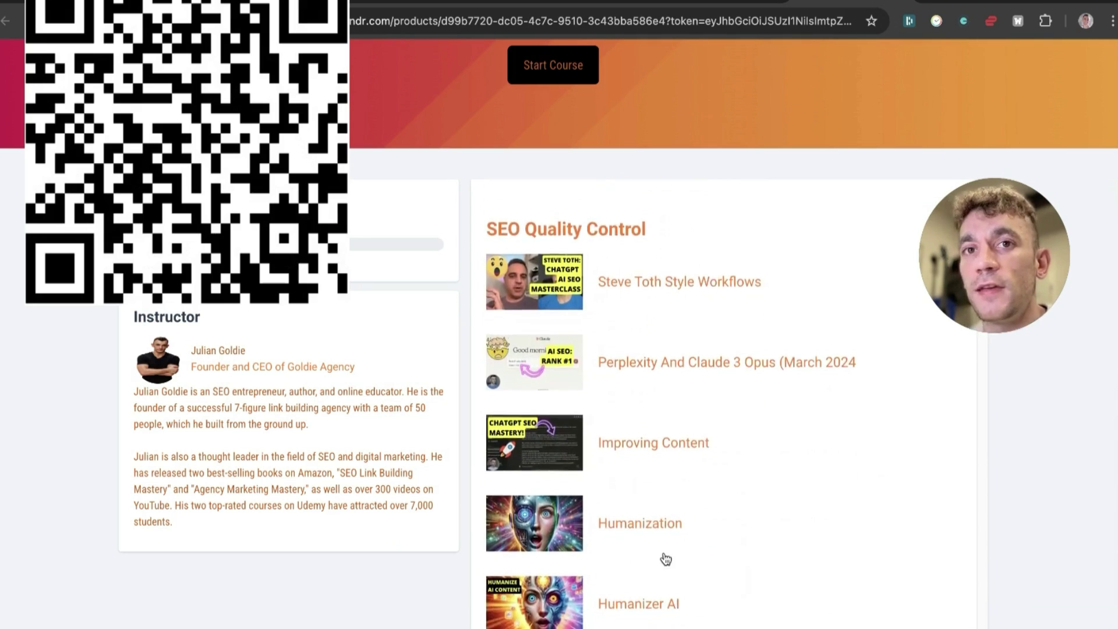
pyautogui.scroll(-20, 663, 558)
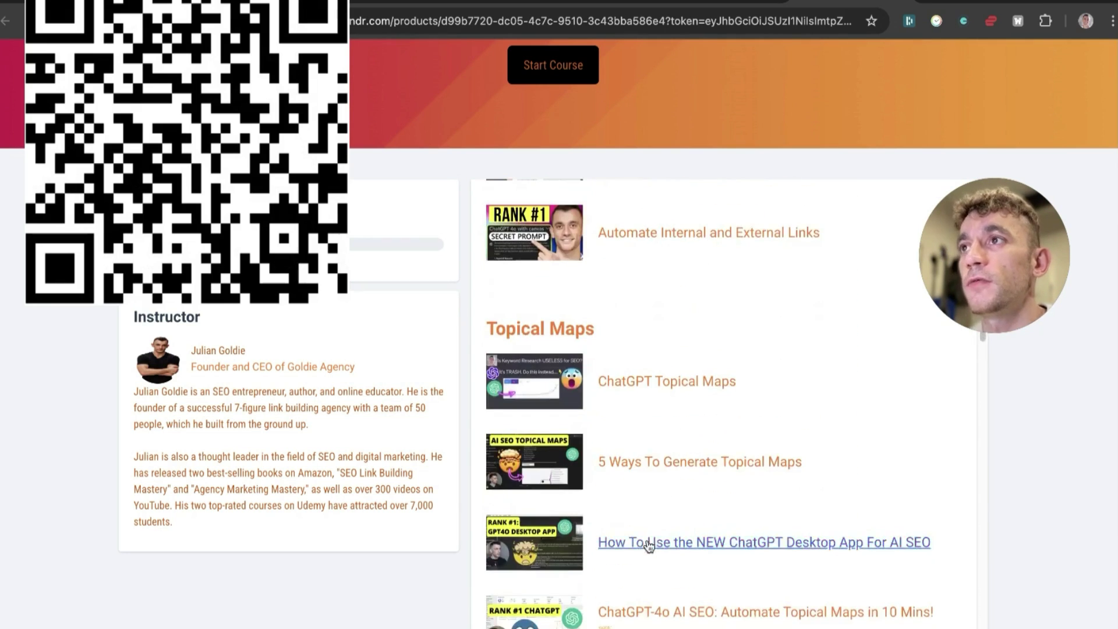
pyautogui.scroll(-20, 662, 529)
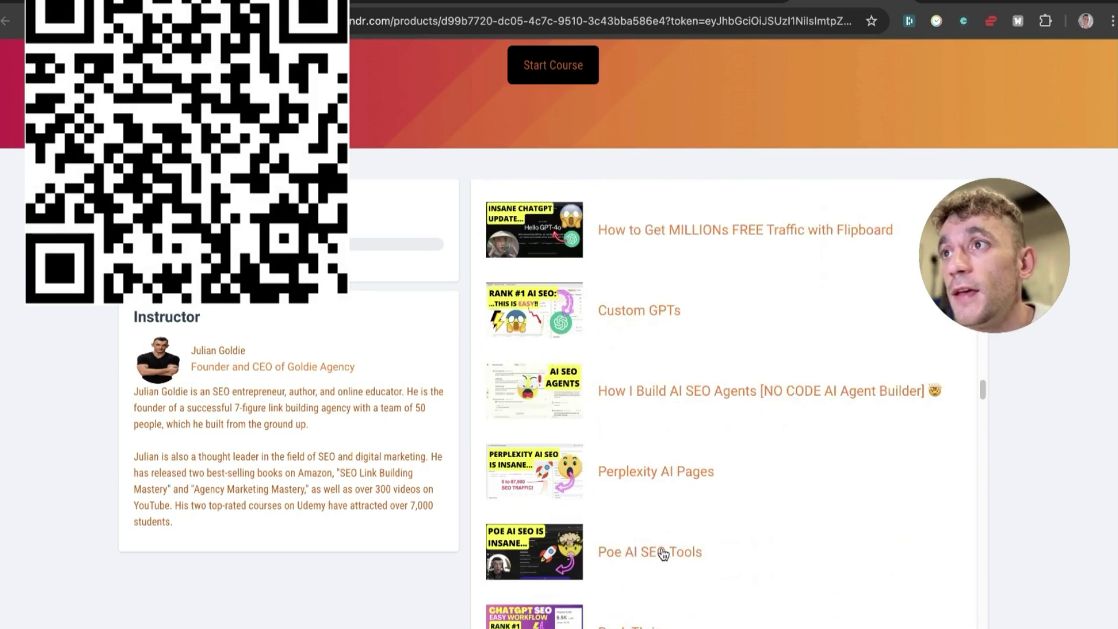
pyautogui.scroll(-20, 667, 553)
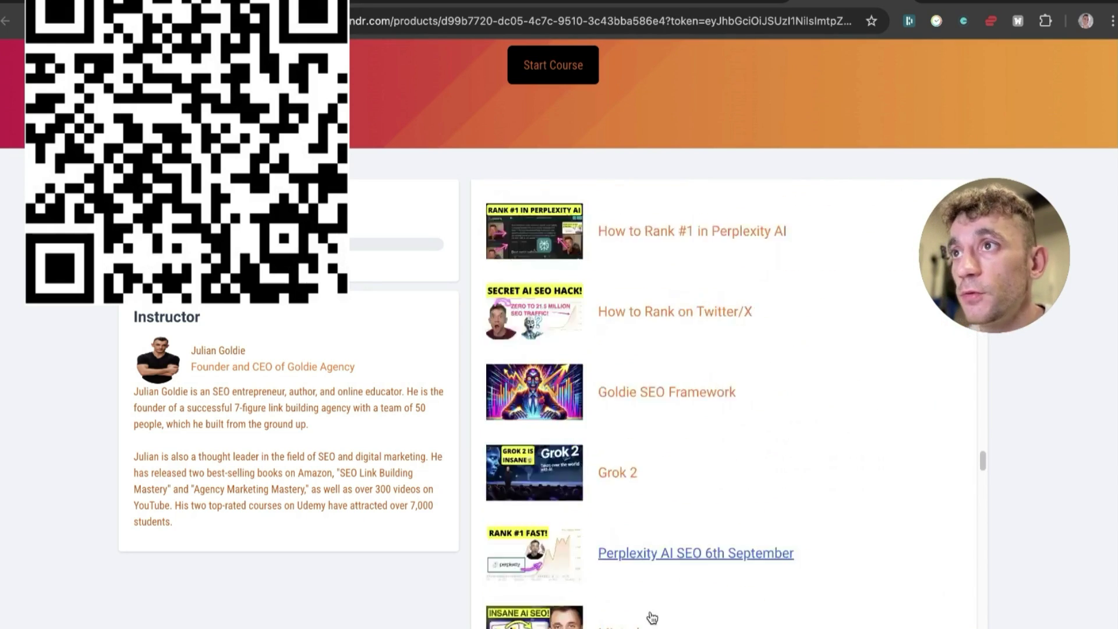
pyautogui.scroll(-20, 683, 618)
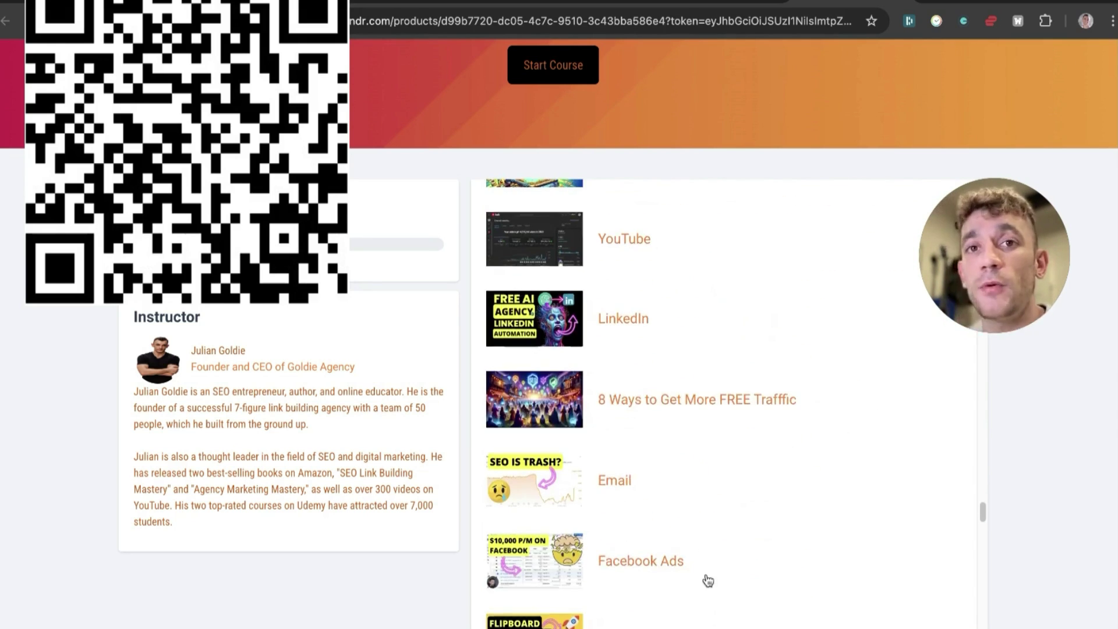
pyautogui.scroll(-4, 692, 524)
pyautogui.scroll(5, 718, 466)
pyautogui.scroll(8, 698, 460)
pyautogui.scroll(-4, 699, 466)
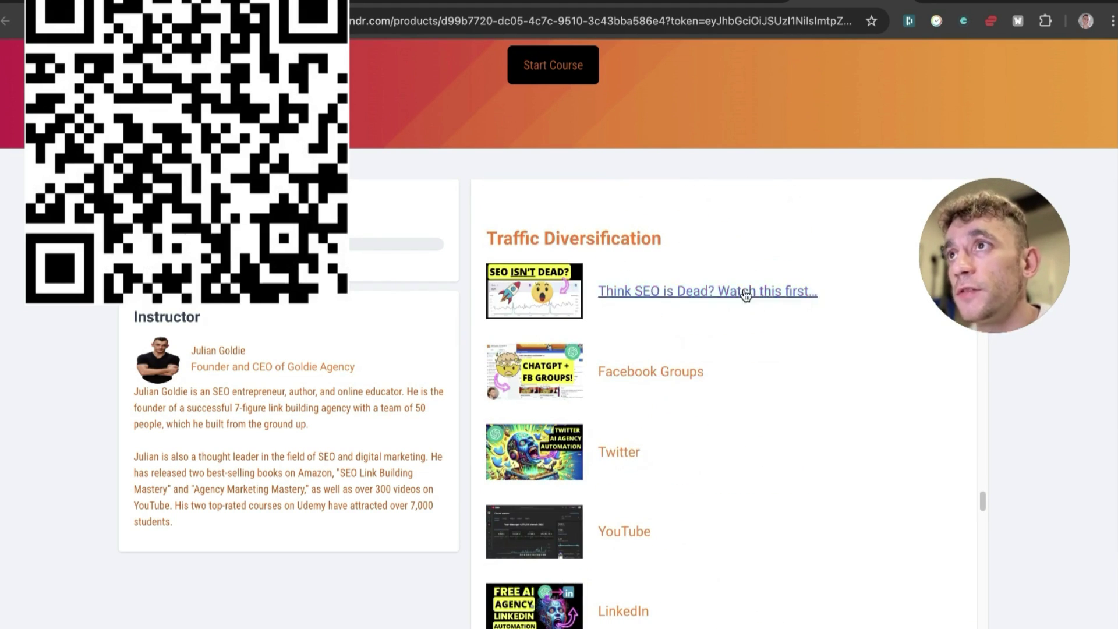
pyautogui.scroll(-9, 664, 474)
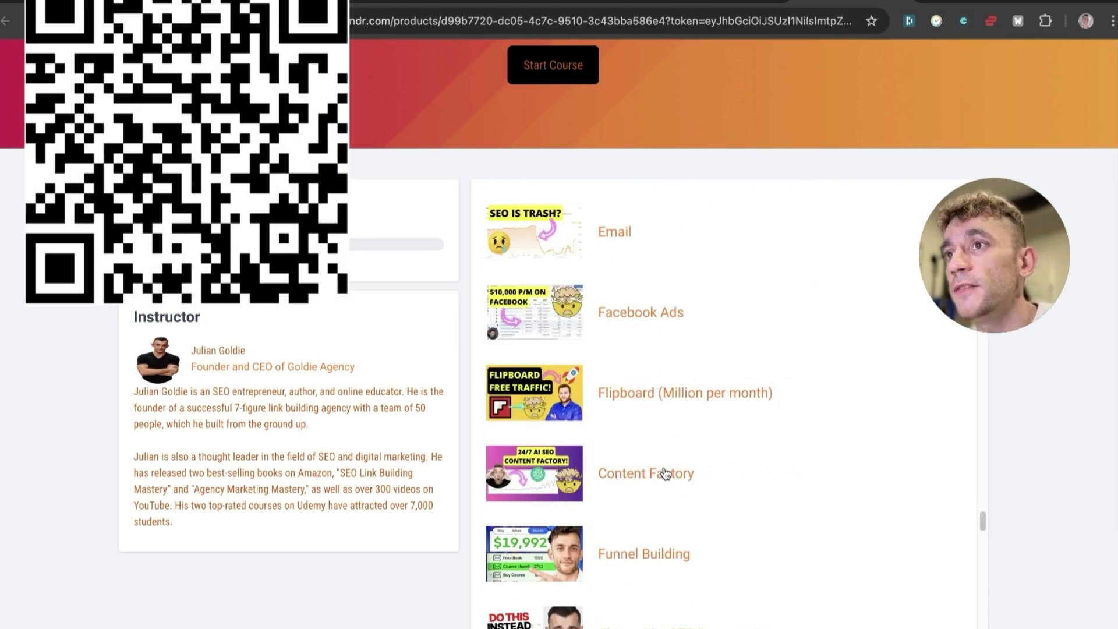
pyautogui.scroll(-2, 673, 479)
pyautogui.scroll(-5, 687, 501)
pyautogui.scroll(-19, 612, 476)
pyautogui.scroll(-20, 643, 547)
pyautogui.scroll(-20, 647, 579)
pyautogui.scroll(-20, 649, 536)
pyautogui.scroll(-20, 668, 504)
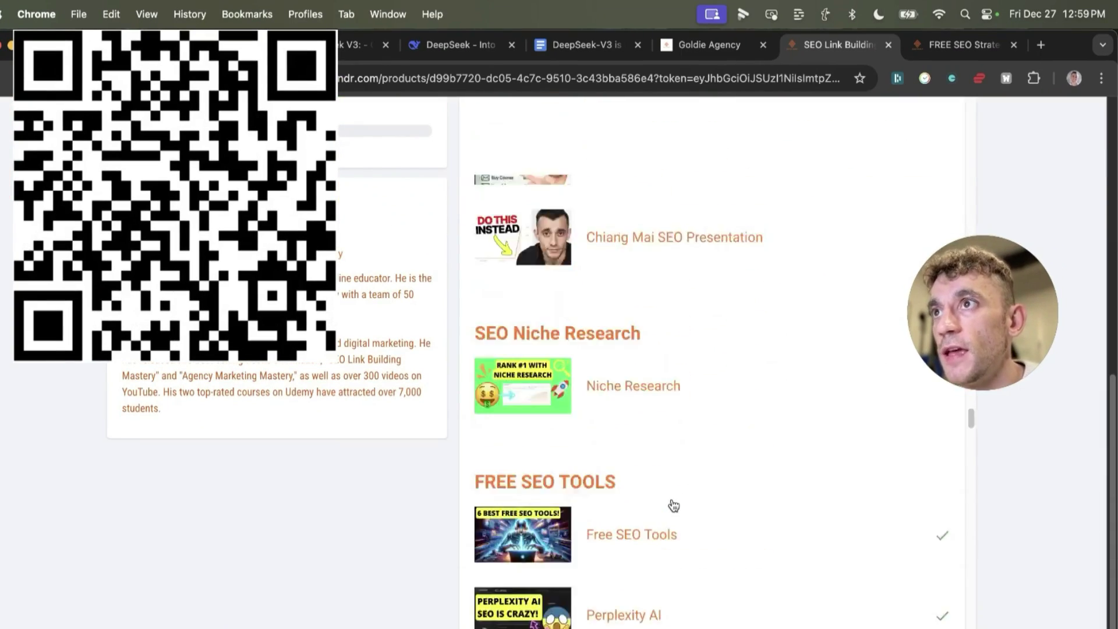